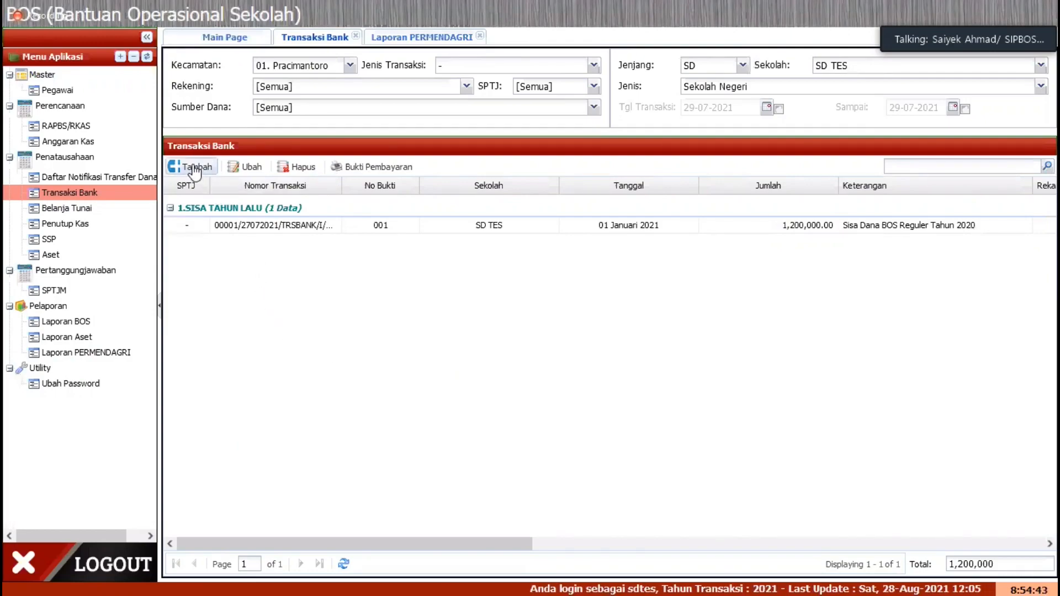
Start a new bank transaction and set its date to 01-01-2021
click(195, 169)
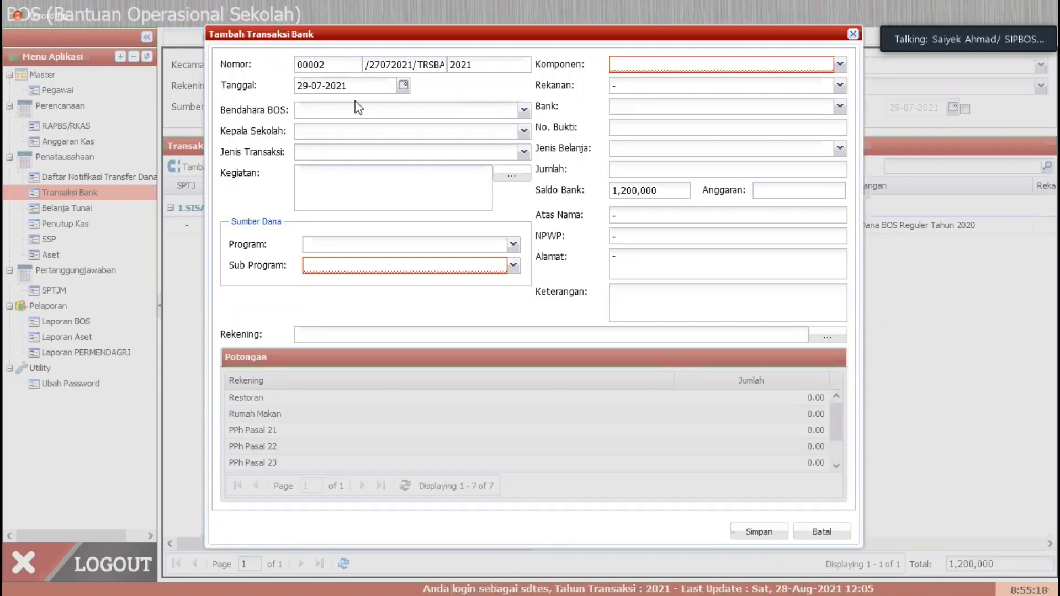
click(401, 87)
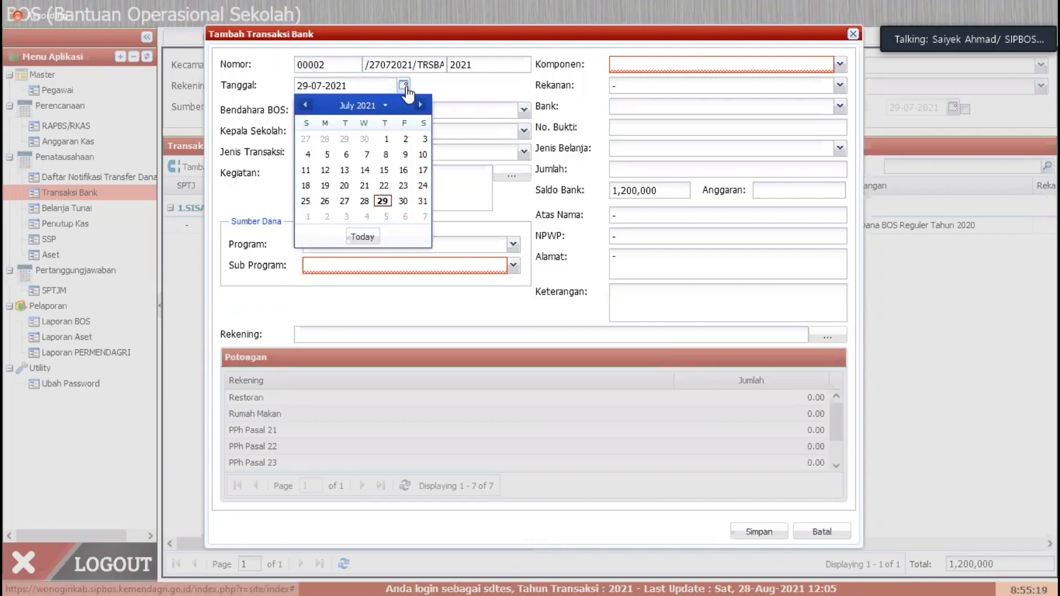
click(306, 105)
click(306, 105)
click(307, 105)
click(307, 105)
click(306, 106)
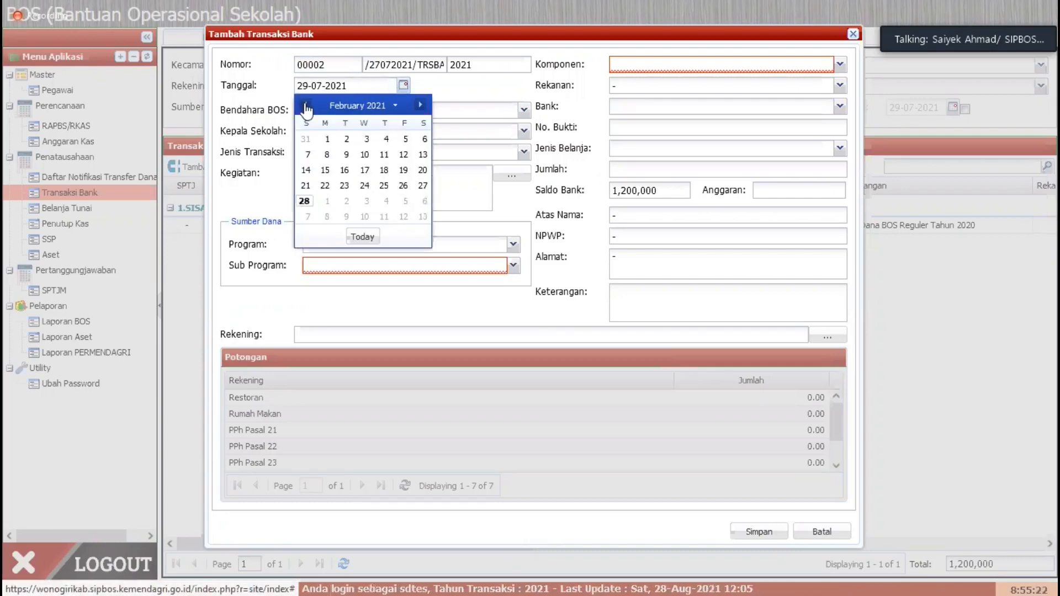
click(307, 105)
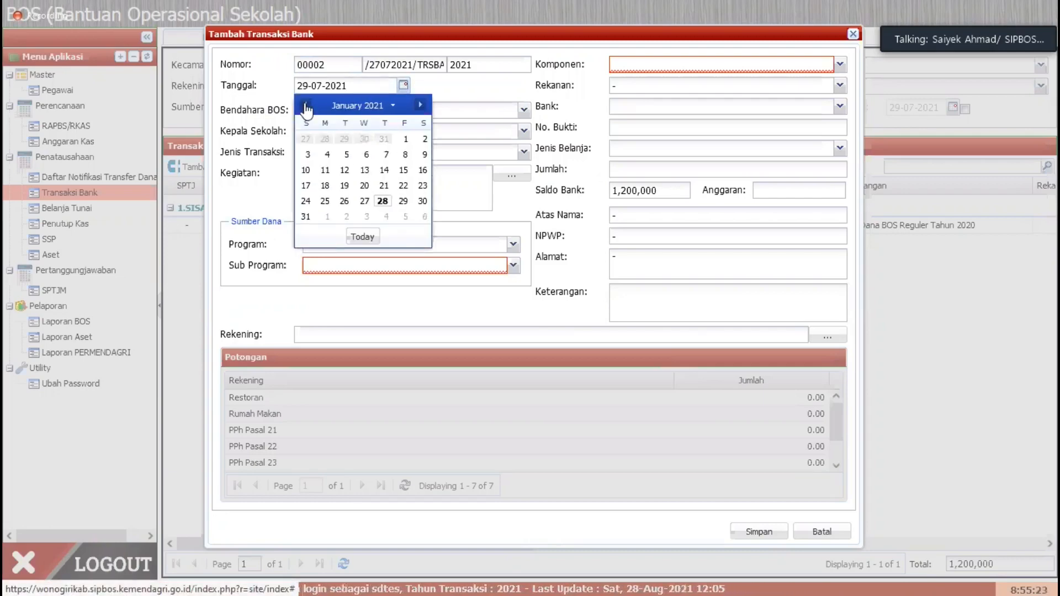
click(406, 143)
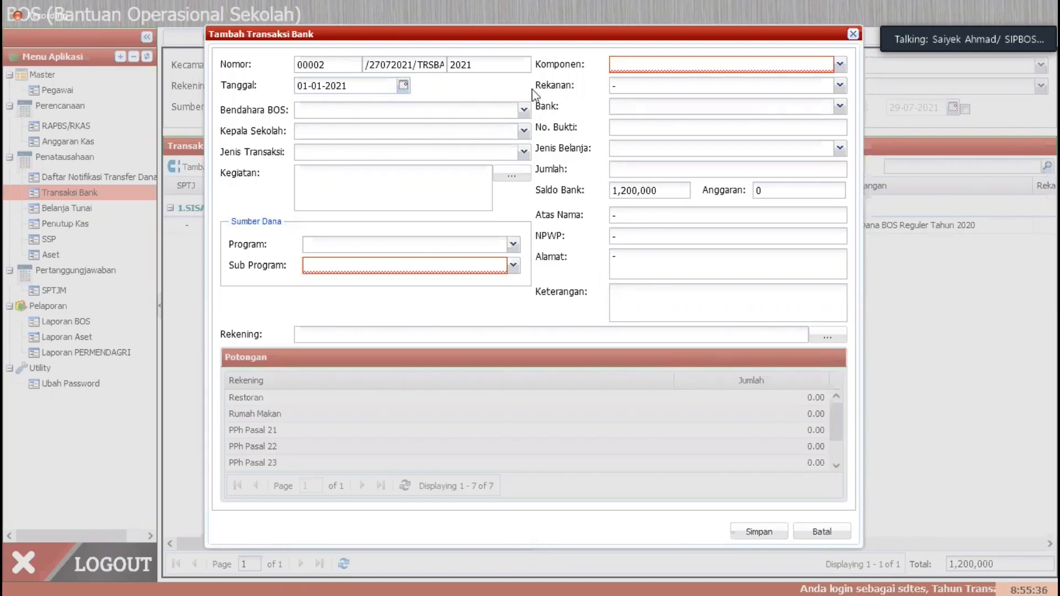
Select the BOS treasurer and the school principal for the new bank transaction
click(523, 110)
click(343, 158)
click(523, 131)
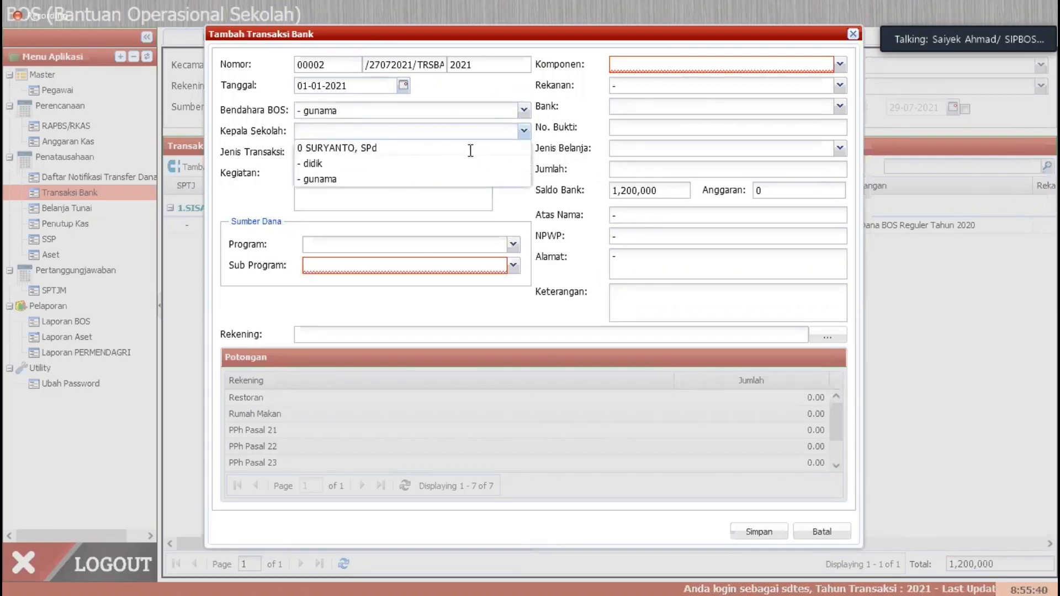
click(470, 148)
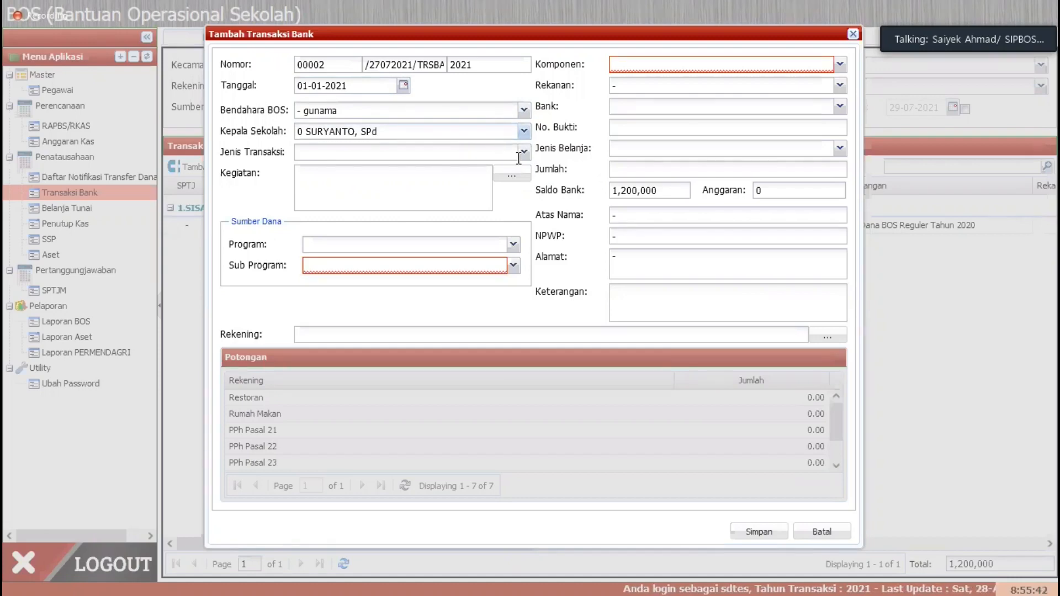
Set the transaction type to Pengeluaran - Tarik Tunai and the funding source to 1.SISA TAHUN LALU with sub-program 01.Sisa BOS Reguler
click(524, 156)
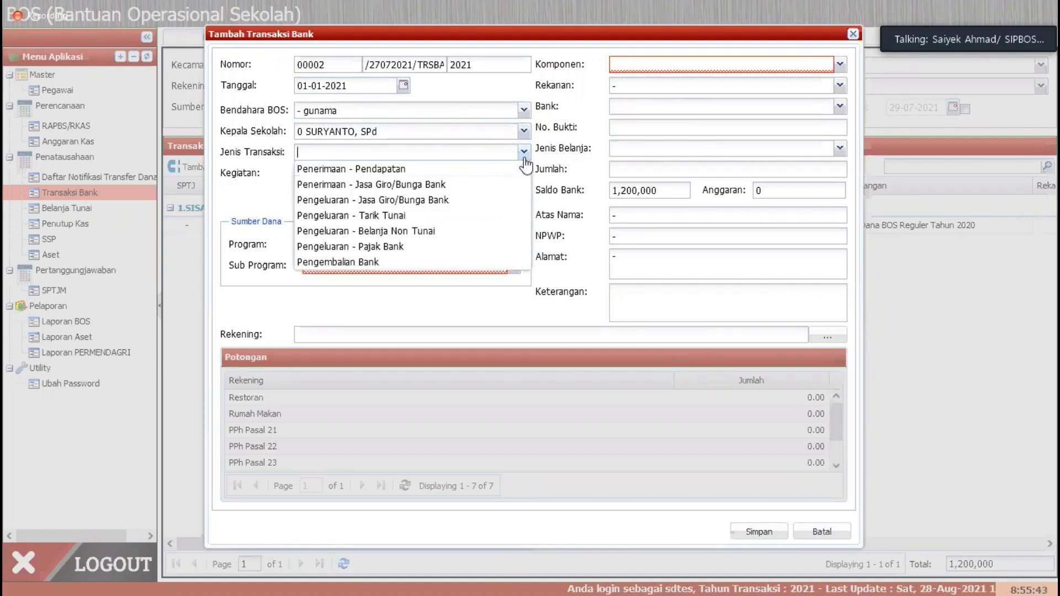
click(406, 216)
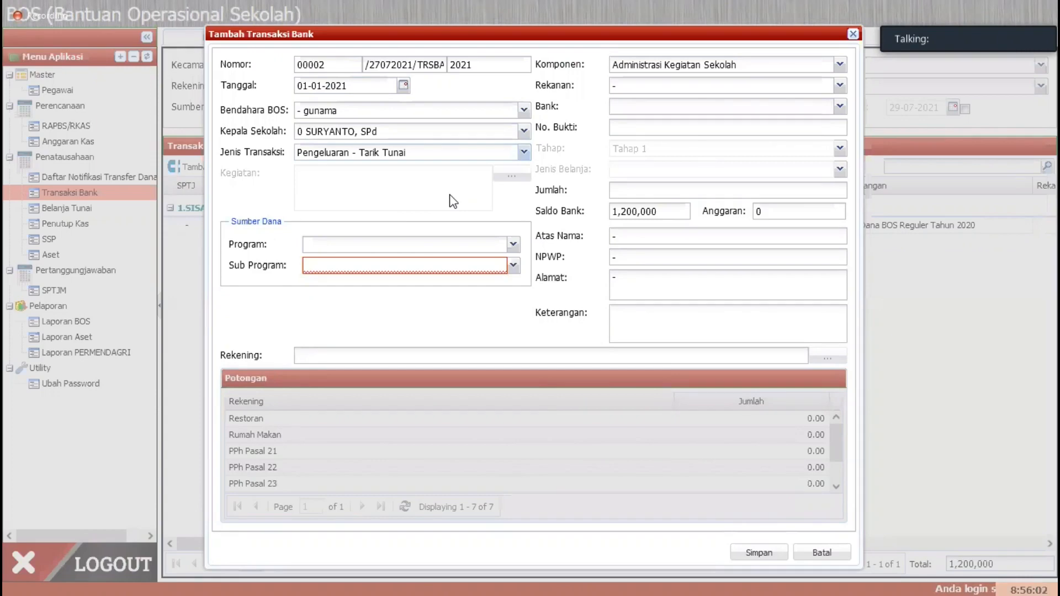
mouse_move(949, 1)
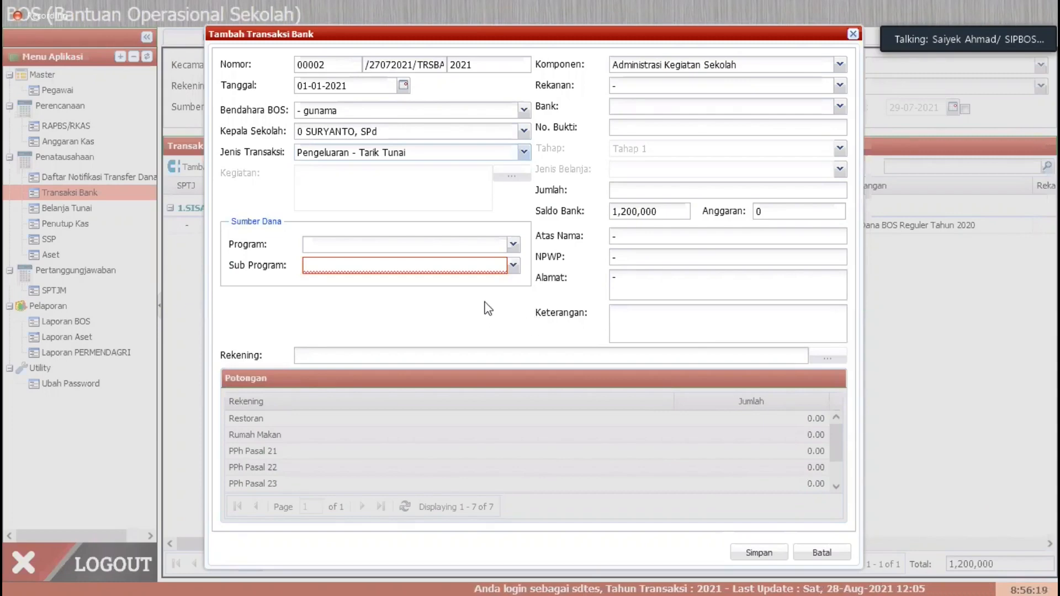
click(513, 245)
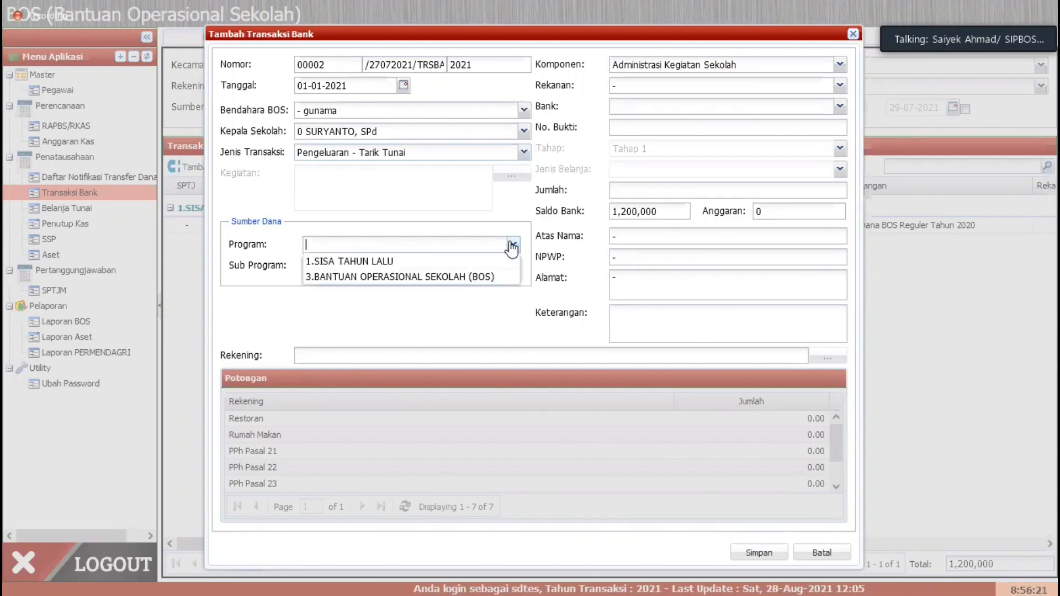
click(394, 265)
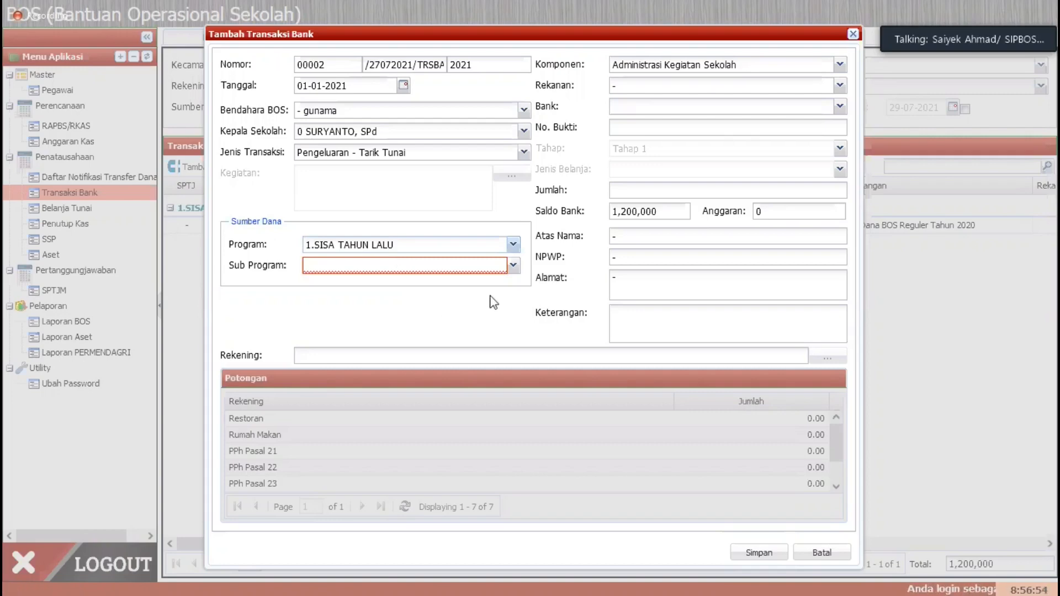
click(514, 267)
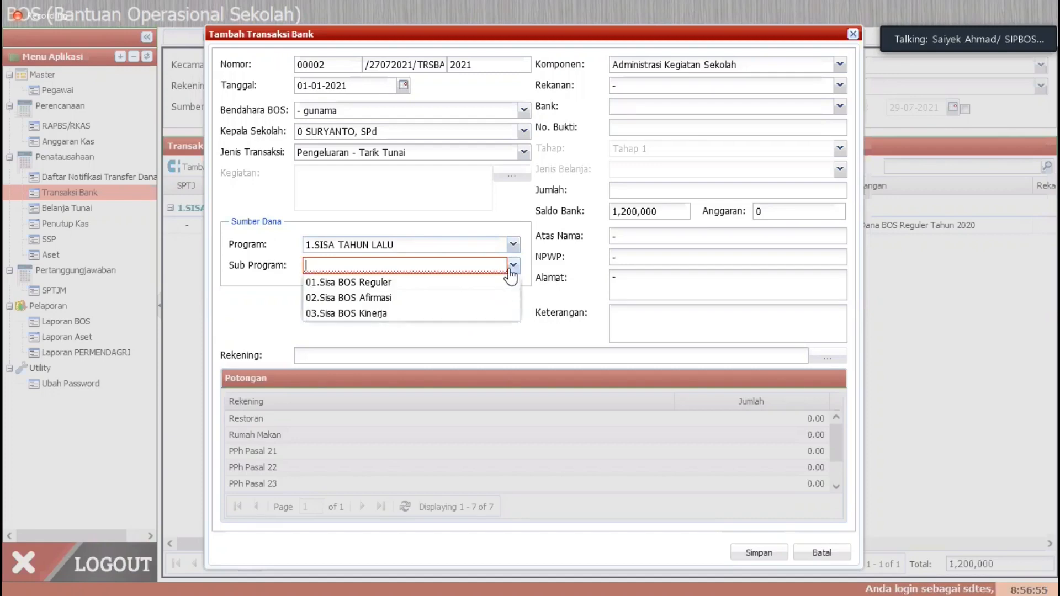
click(445, 283)
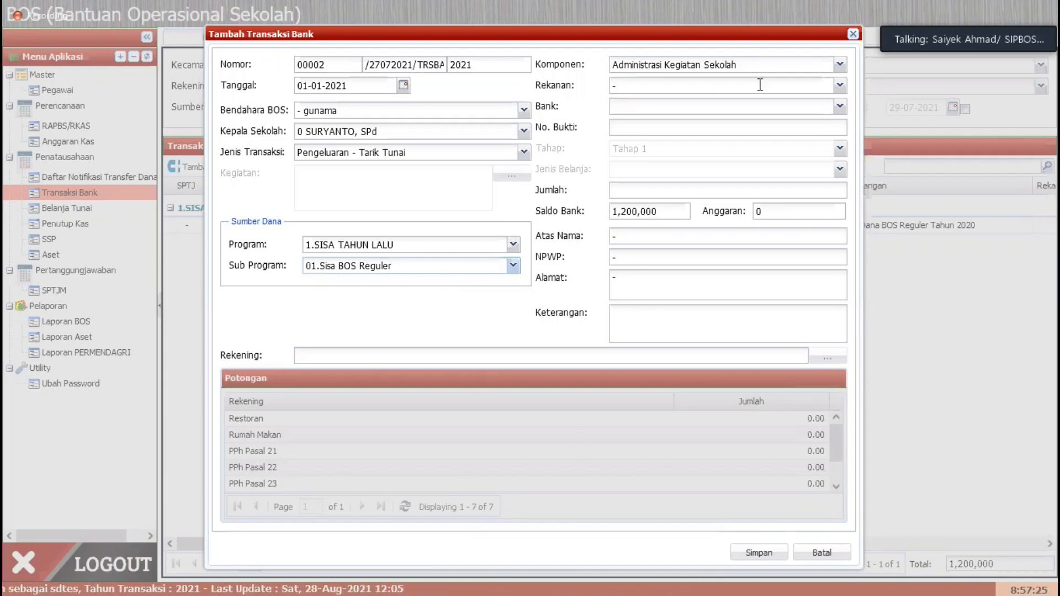
Set the bank to "- -", with receipt number 002 and an amount of 500,000
click(840, 107)
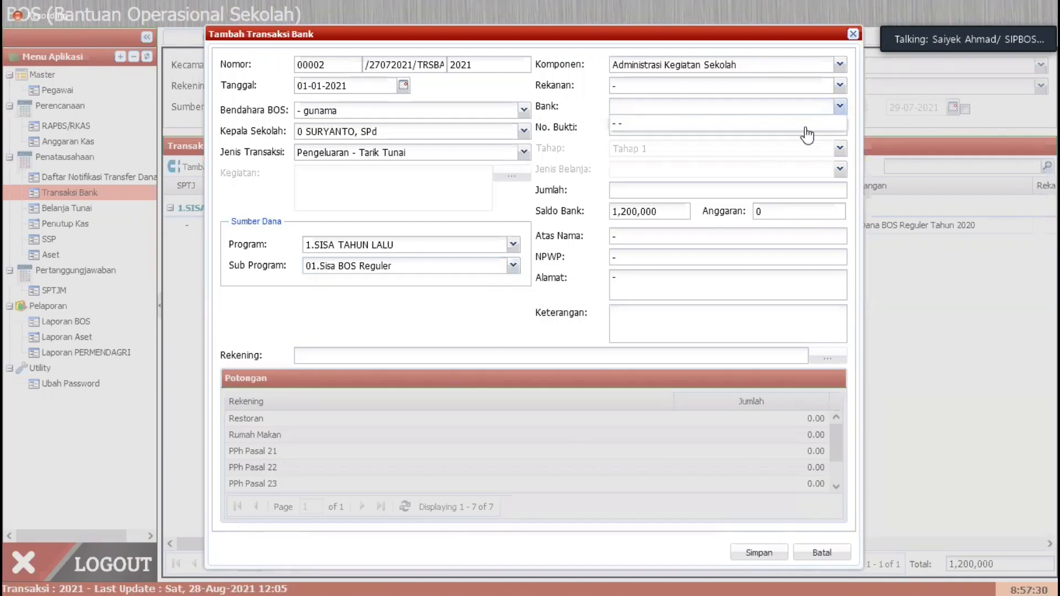
click(807, 130)
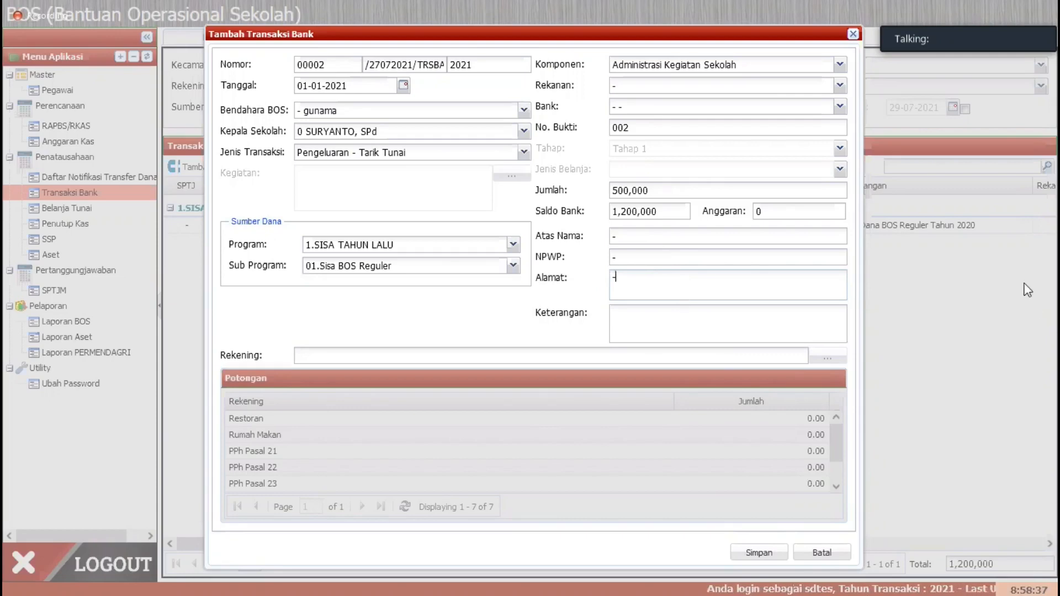
Fill in the recipient details: SDN TES as the account holder, the NPWP tax number and the address
click(729, 238)
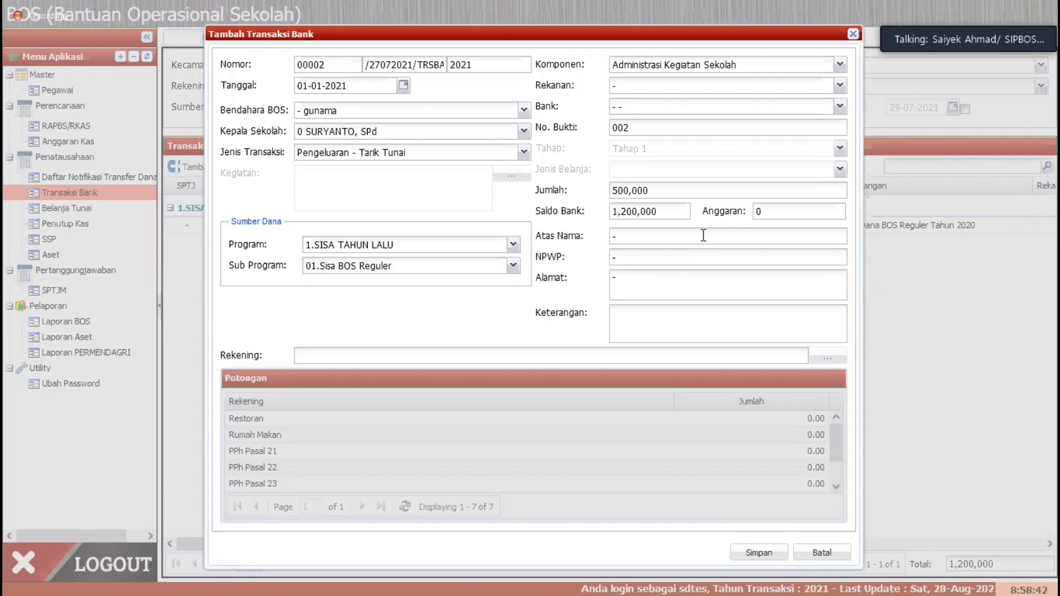
drag(698, 235, 610, 237)
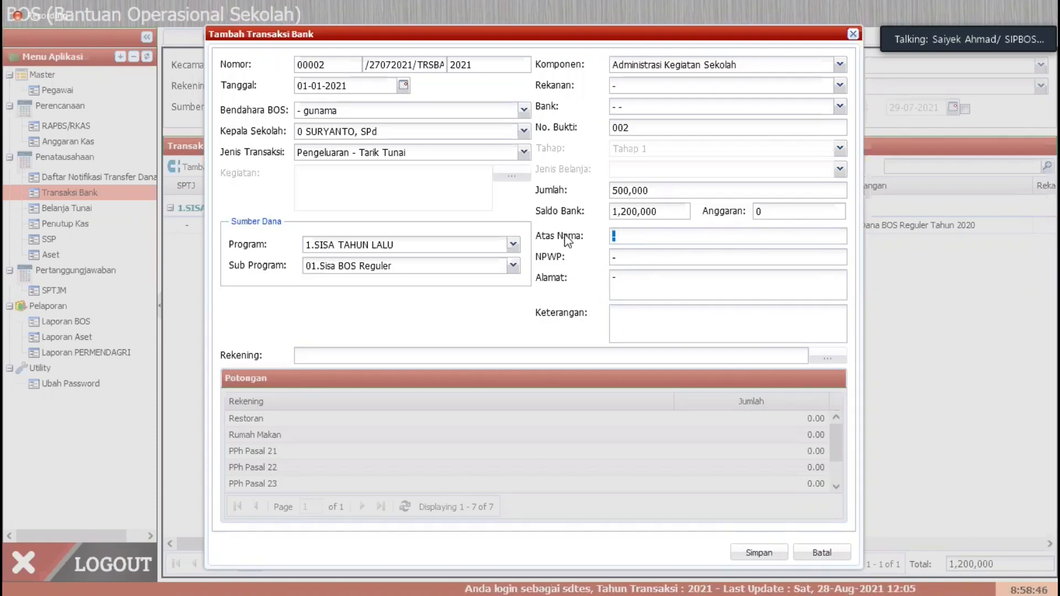
text(SDN TES)
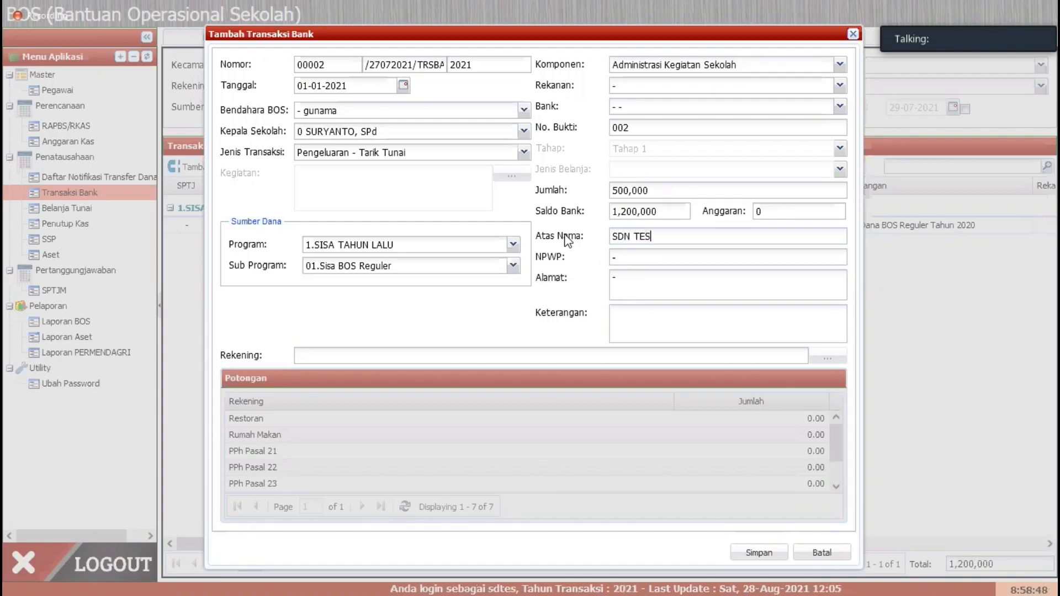
key(Tab)
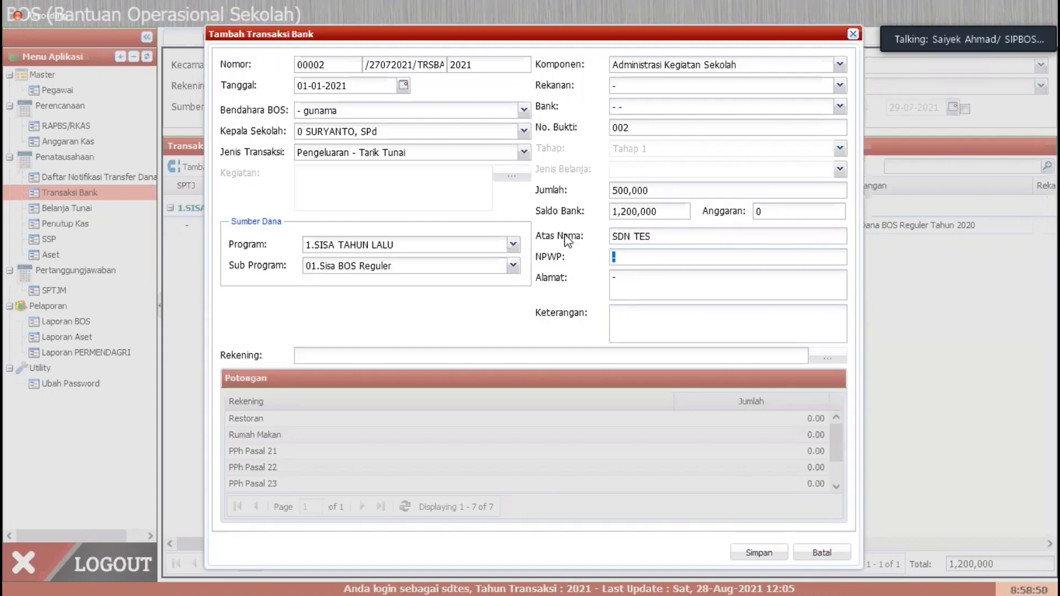
text(123)
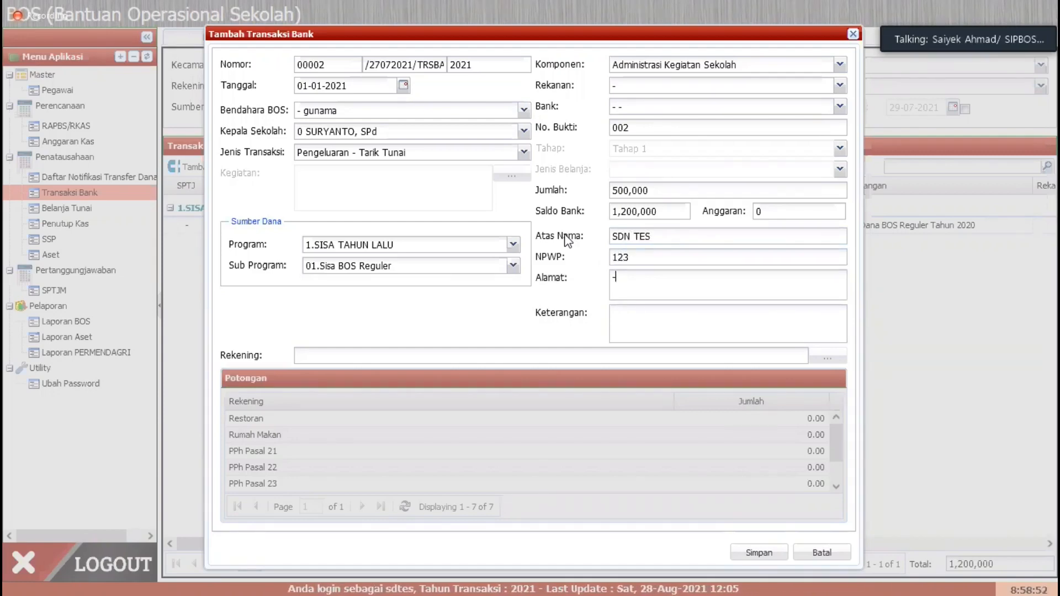
key(Tab)
text(Kabu)
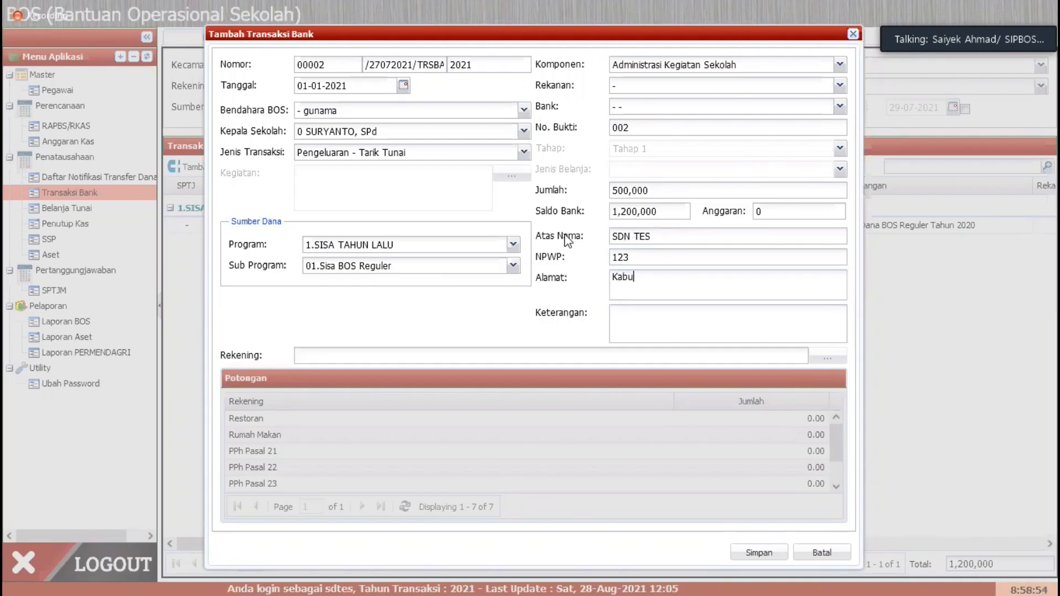
text(paten)
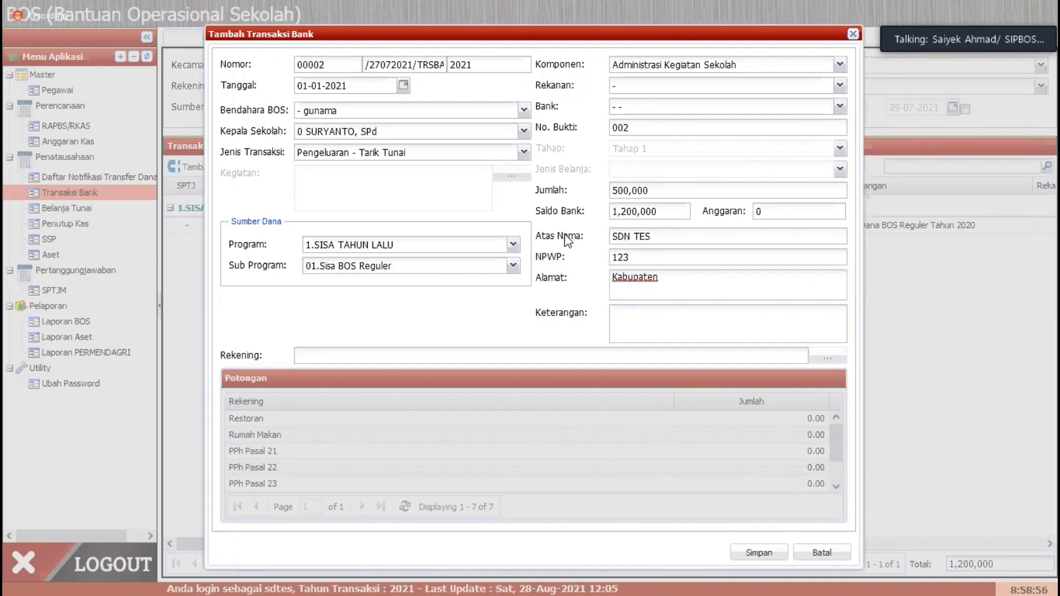
text( Wo)
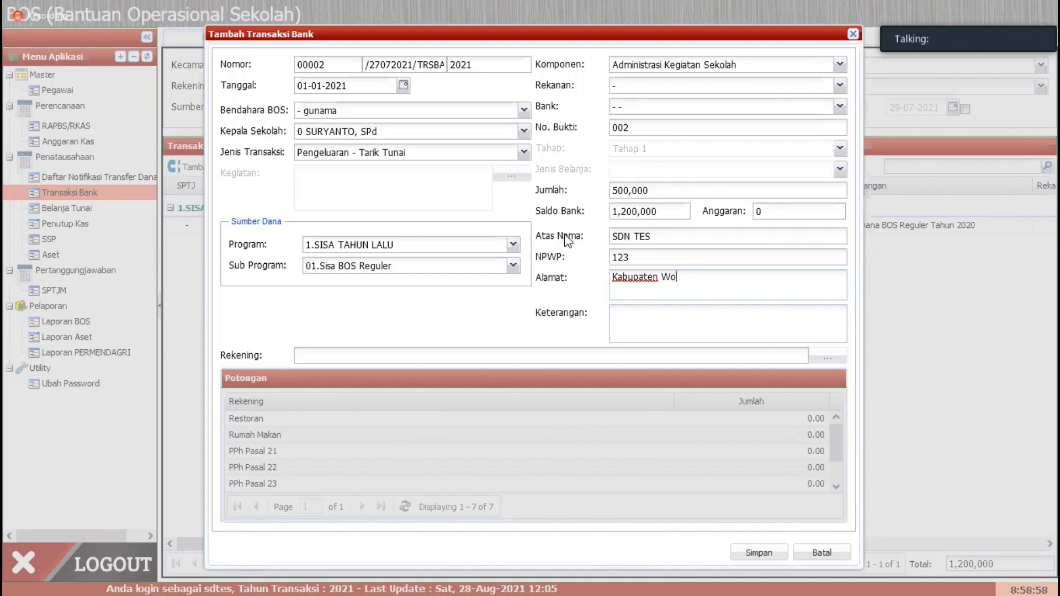
text(nogiri)
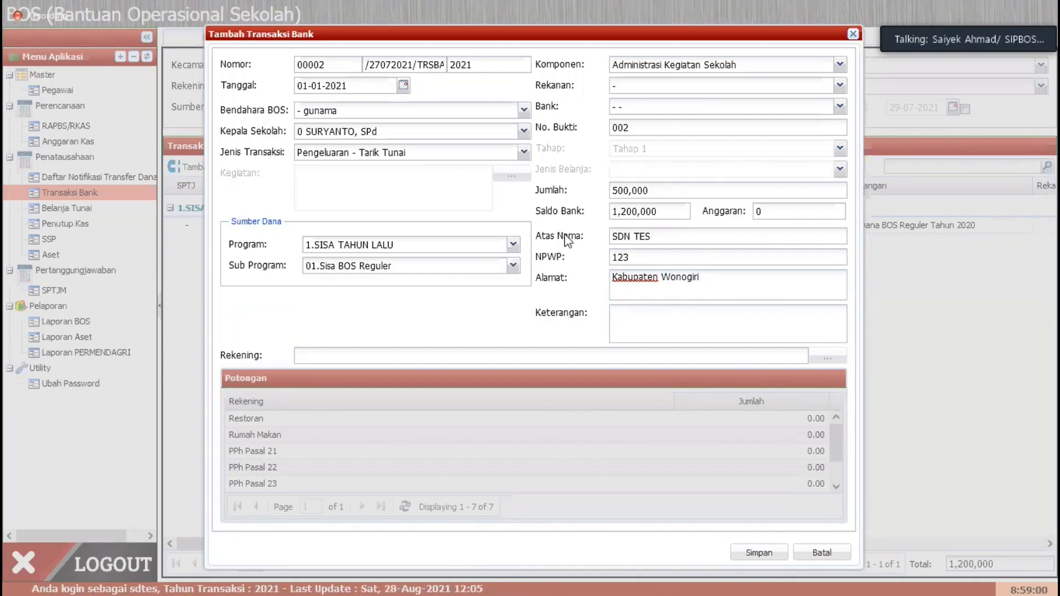
key(Tab)
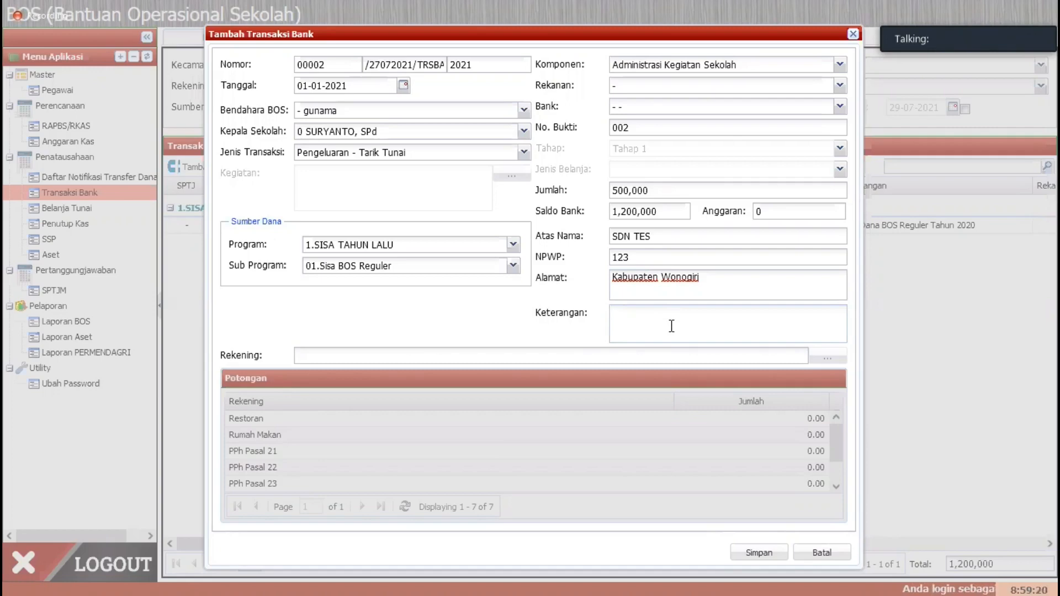
Enter the description "Sisa Kas Tunai dana BOS Reguler Tahun 2020" and save the transaction
text(isa)
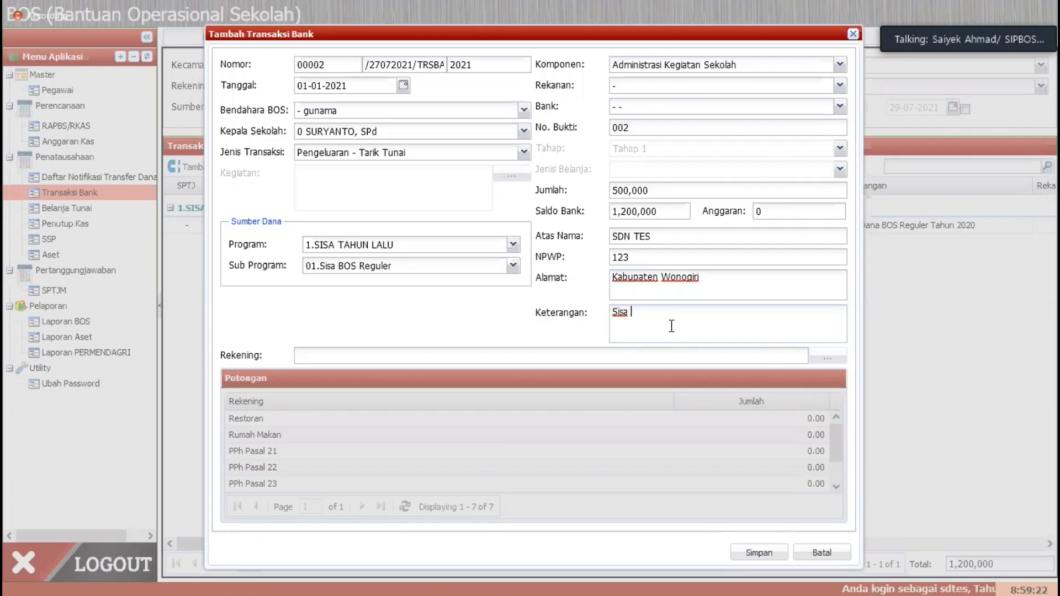
text( Kas Tu)
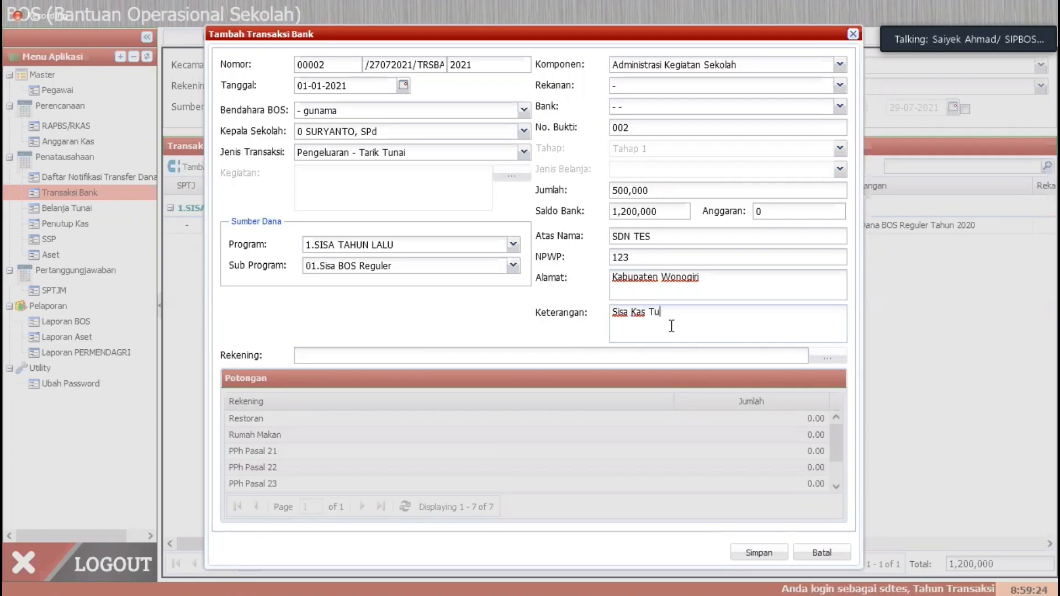
text(nai dana)
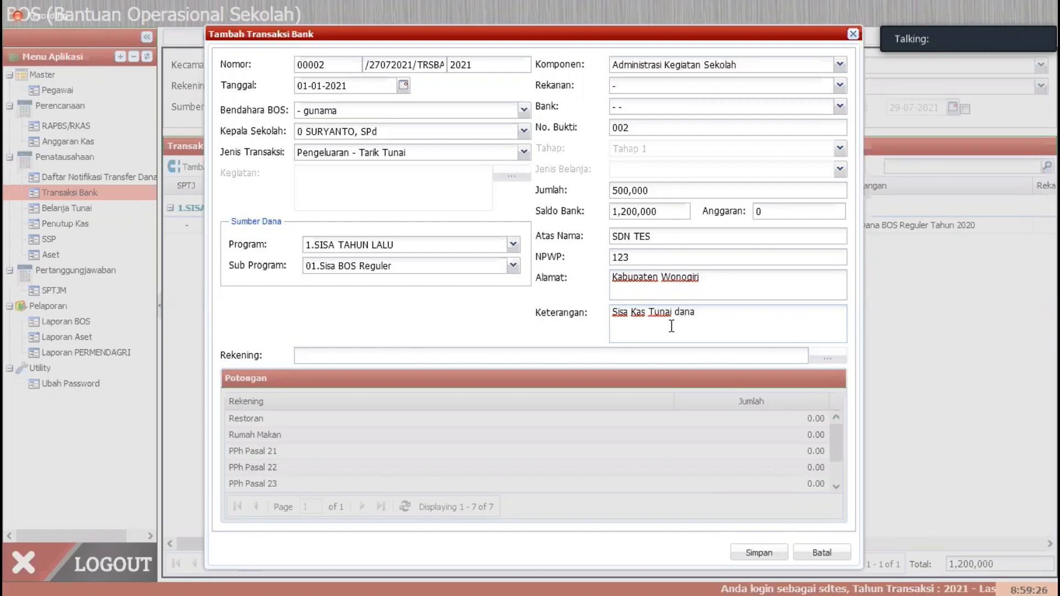
text( BOS)
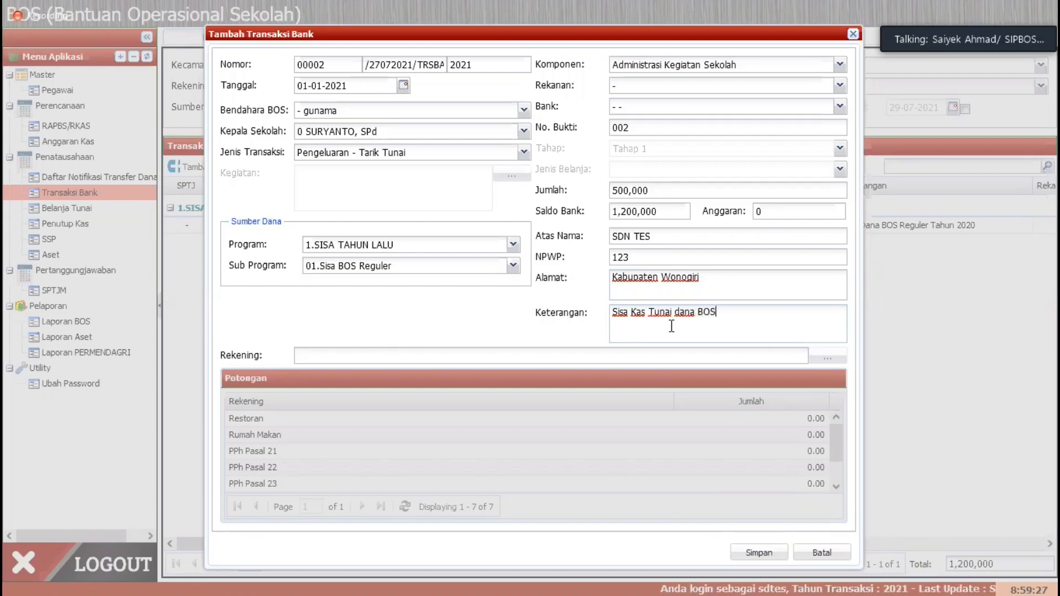
drag(407, 271, 350, 259)
click(757, 319)
text(Regul)
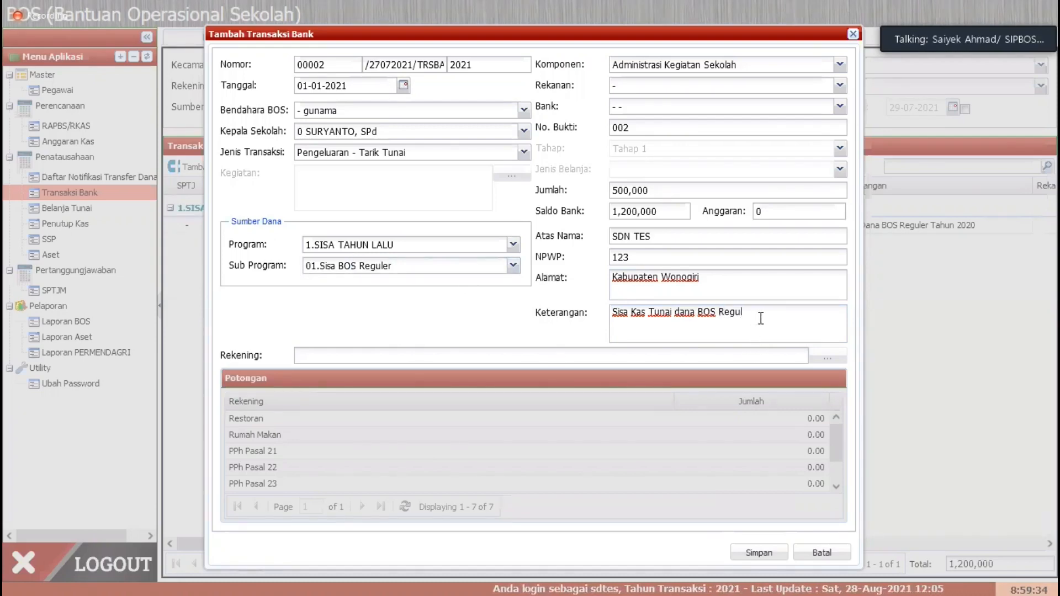
text(er Tahun)
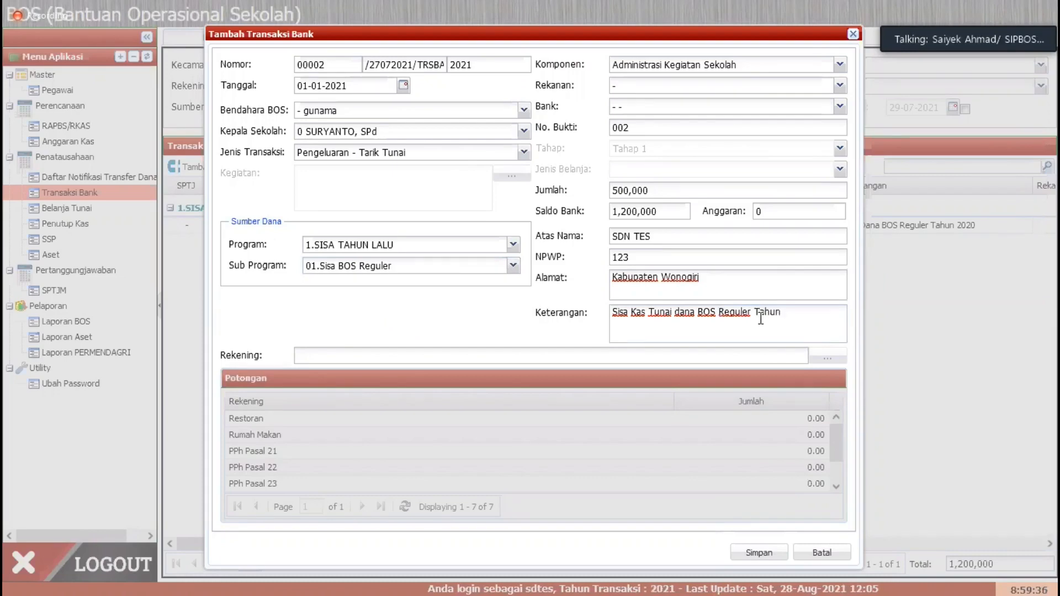
text( 2020)
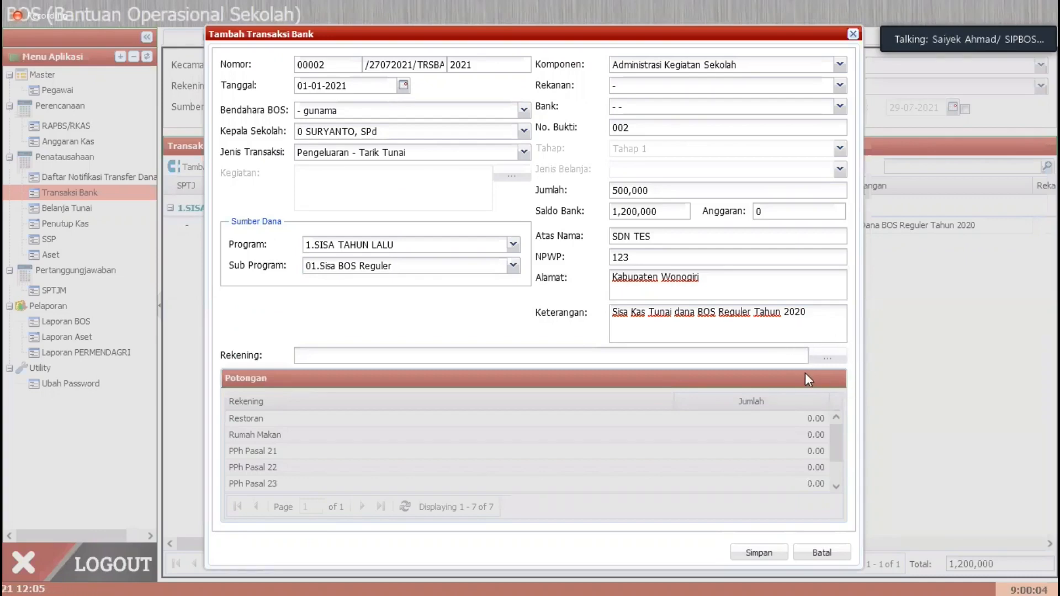
click(766, 554)
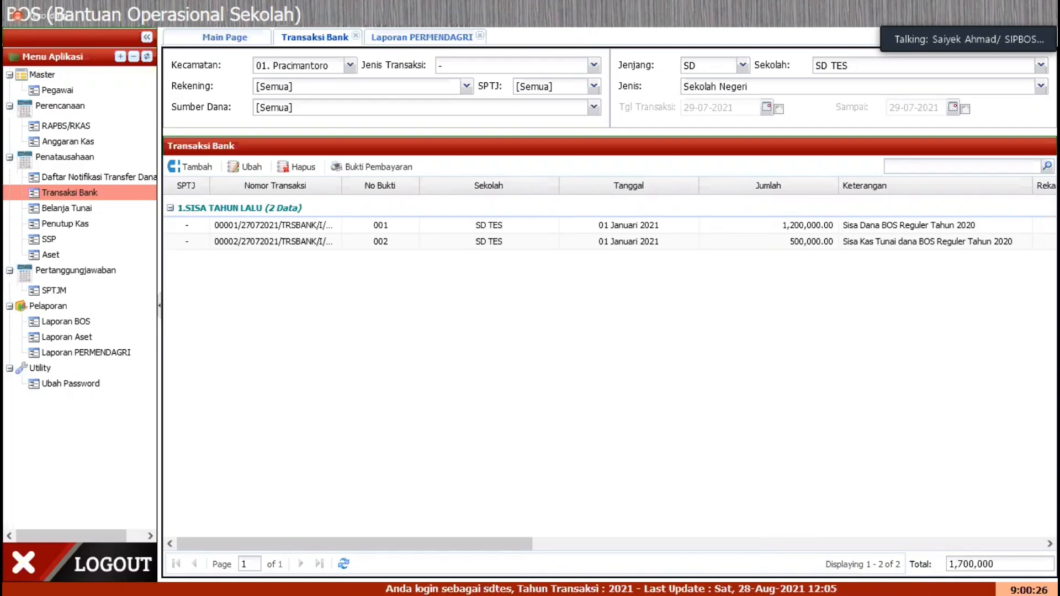
Open bank transaction 002 for editing, check its transaction number and date, and close the form without saving
click(293, 243)
click(252, 167)
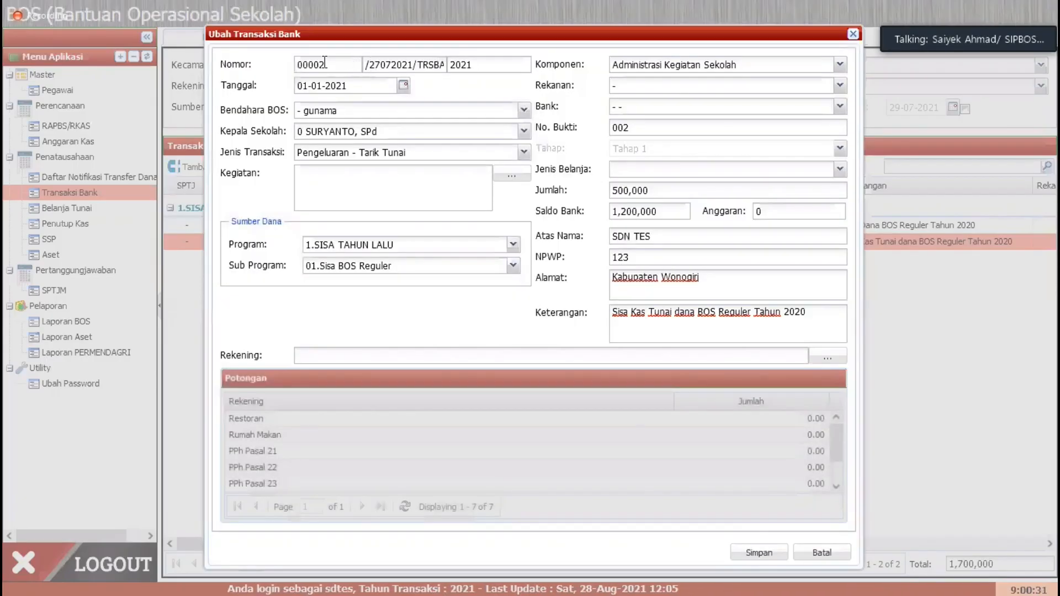
drag(333, 65, 287, 67)
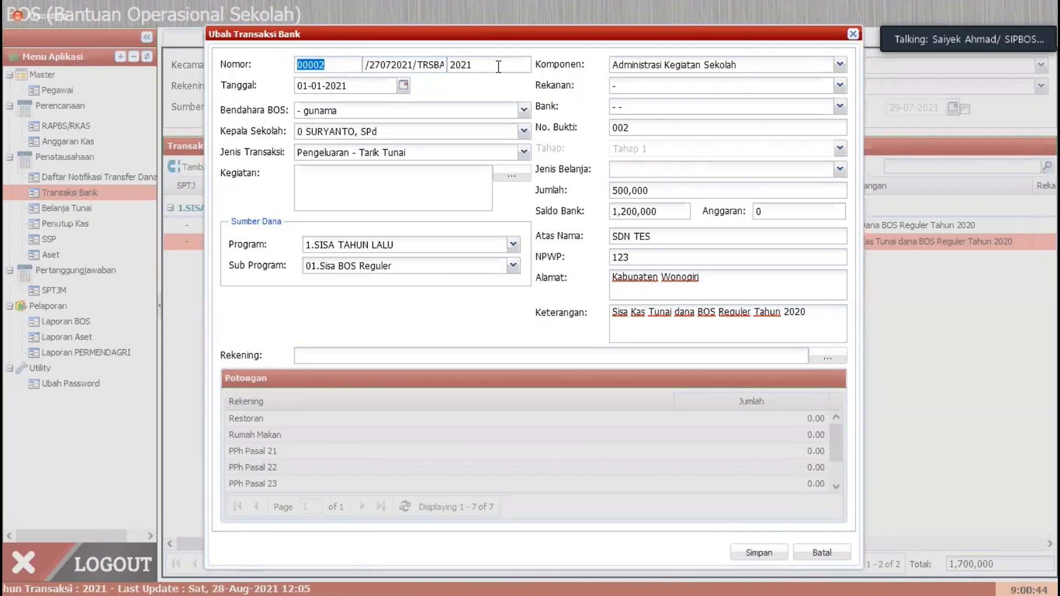
click(272, 83)
click(271, 69)
key(Escape)
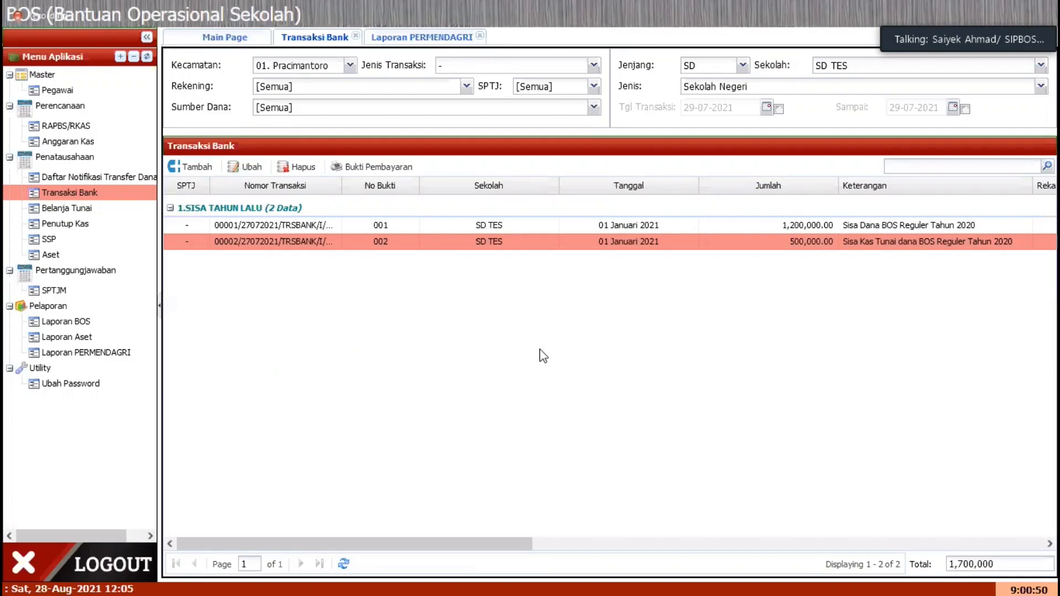
Reopen bank transaction 002 for editing, reselect 01-01-2021 as its date, and close the form without saving
click(203, 172)
key(Escape)
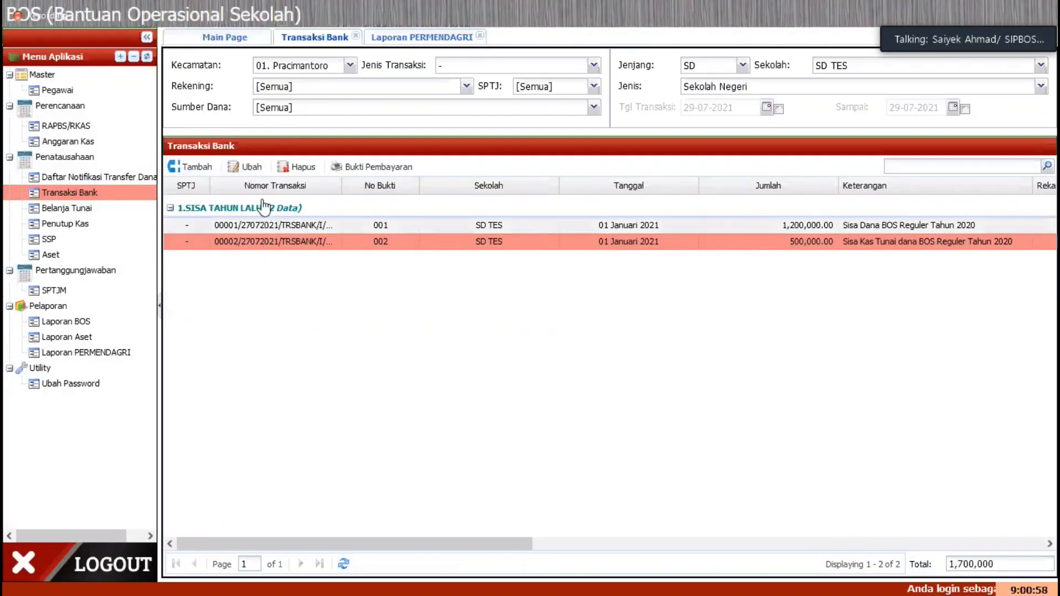
click(251, 167)
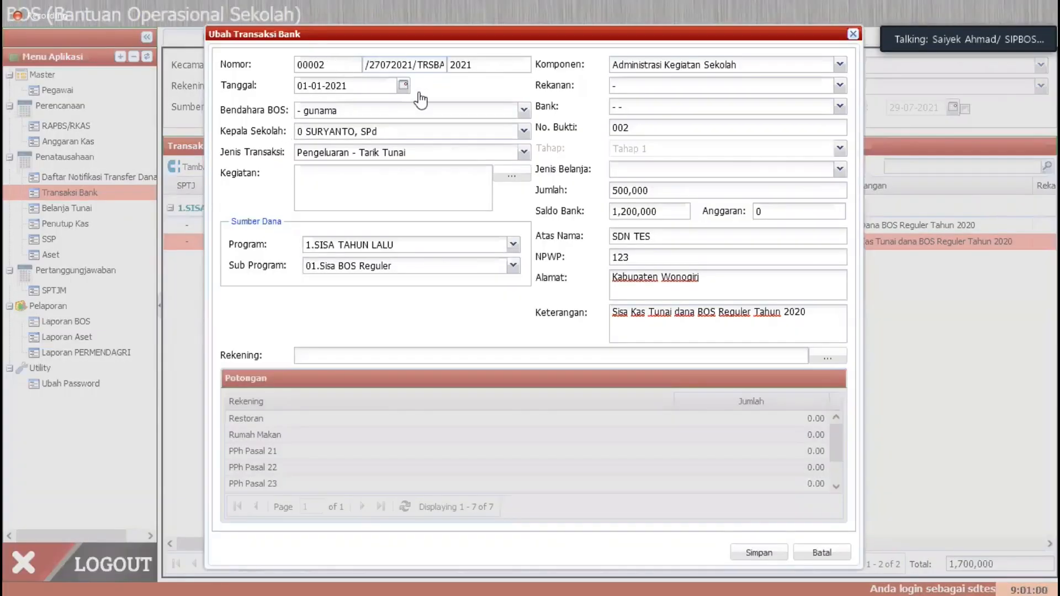
click(403, 86)
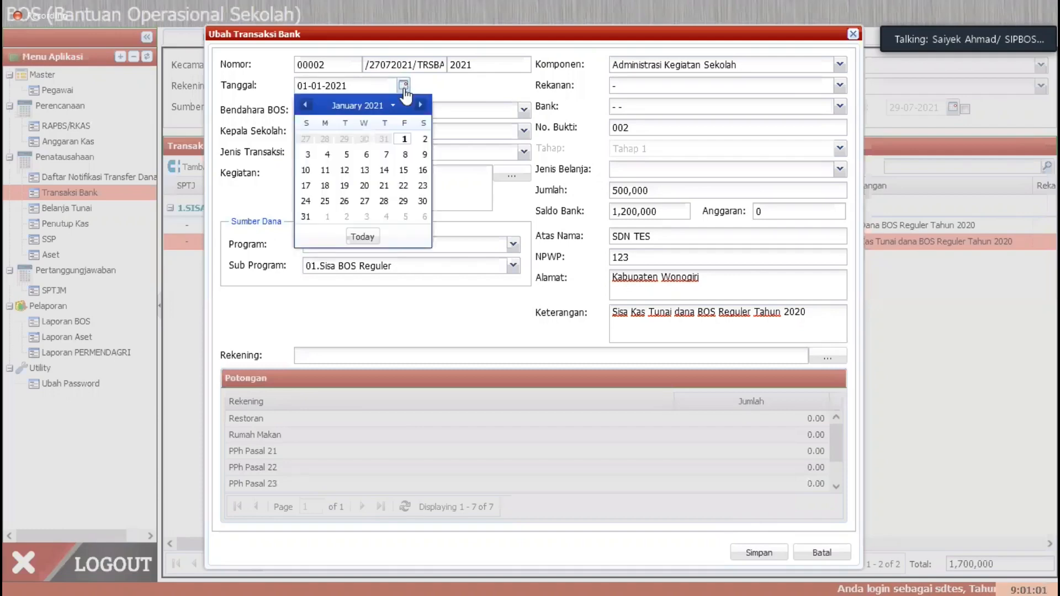
click(405, 140)
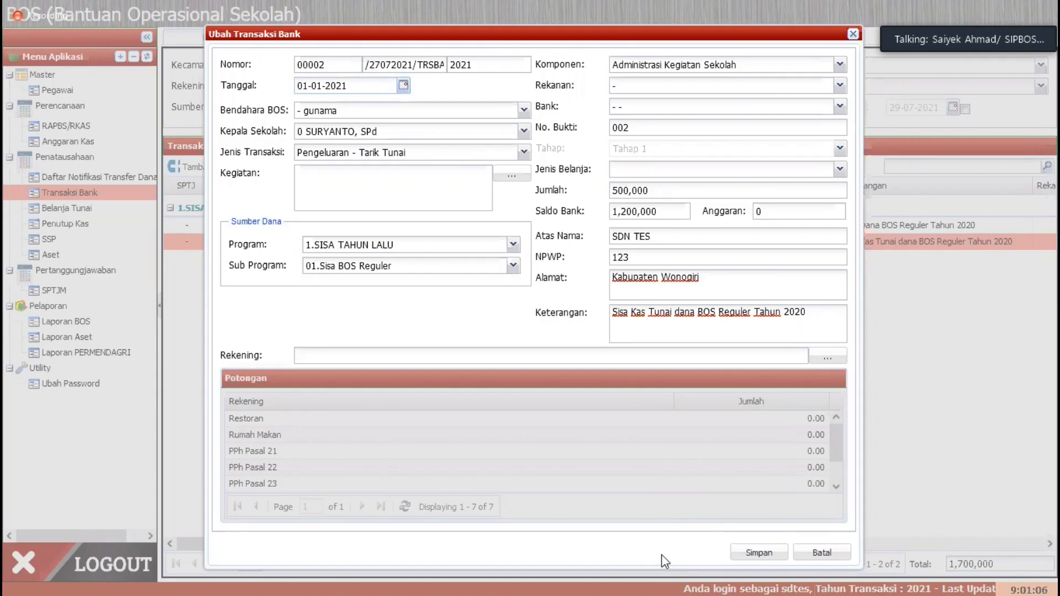
key(Escape)
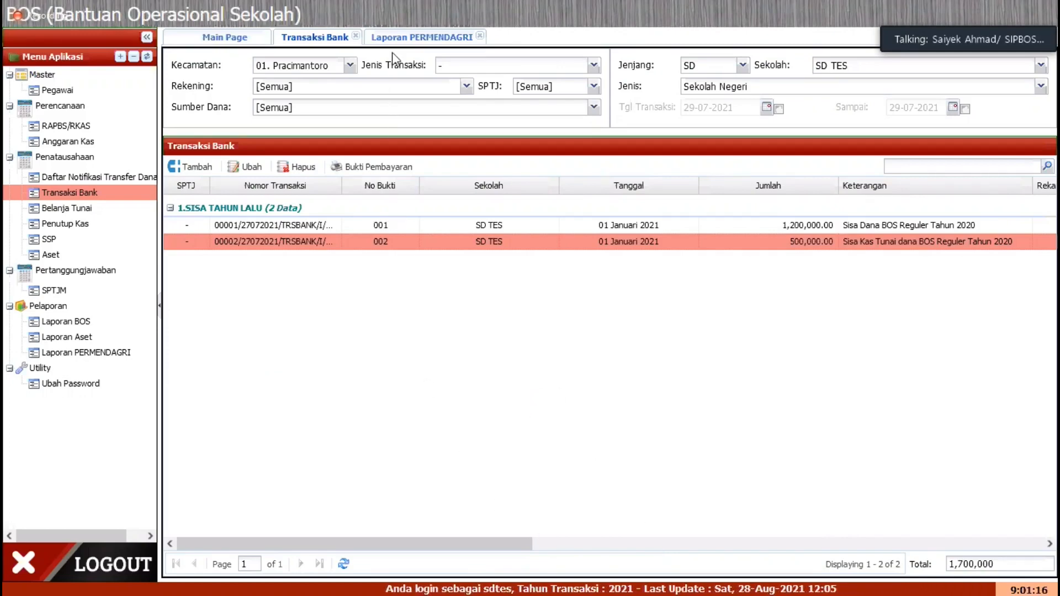
Generate the Buku Kas Umum report for Januari 2021 as a PDF from Laporan PERMENDAGRI
click(407, 38)
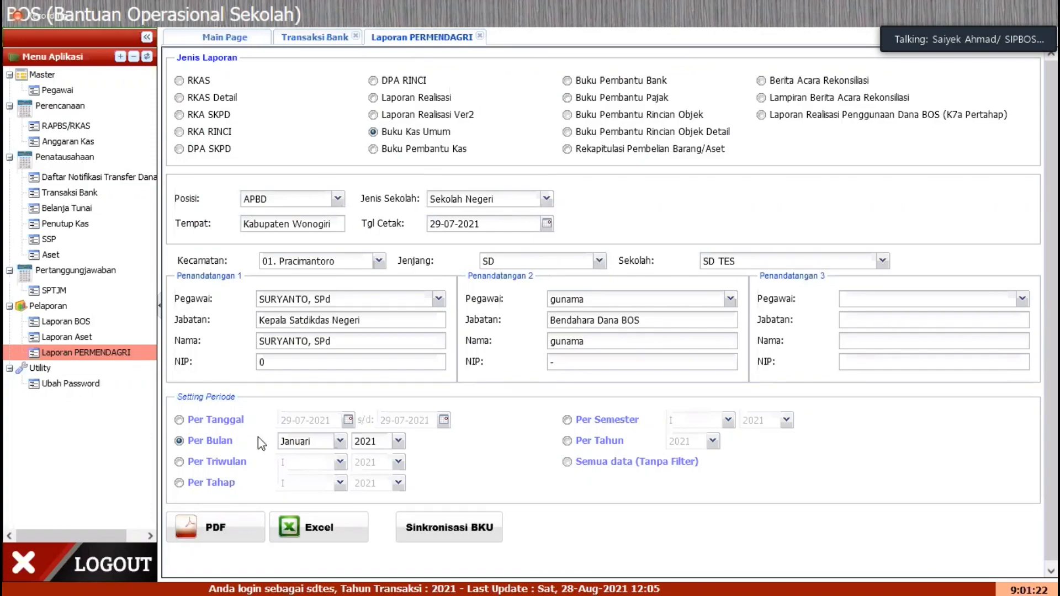
click(233, 533)
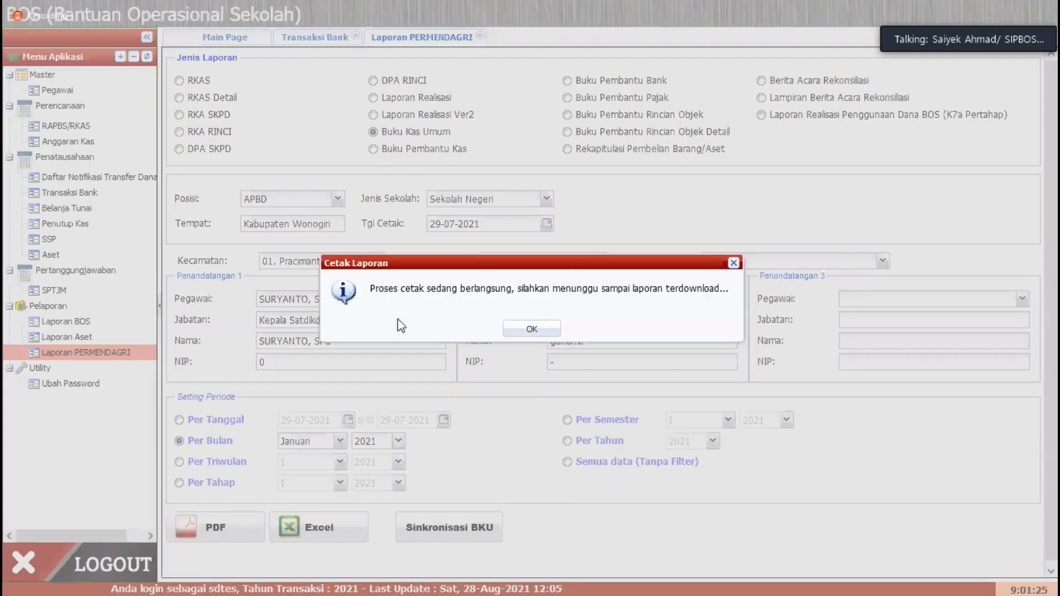
click(456, 312)
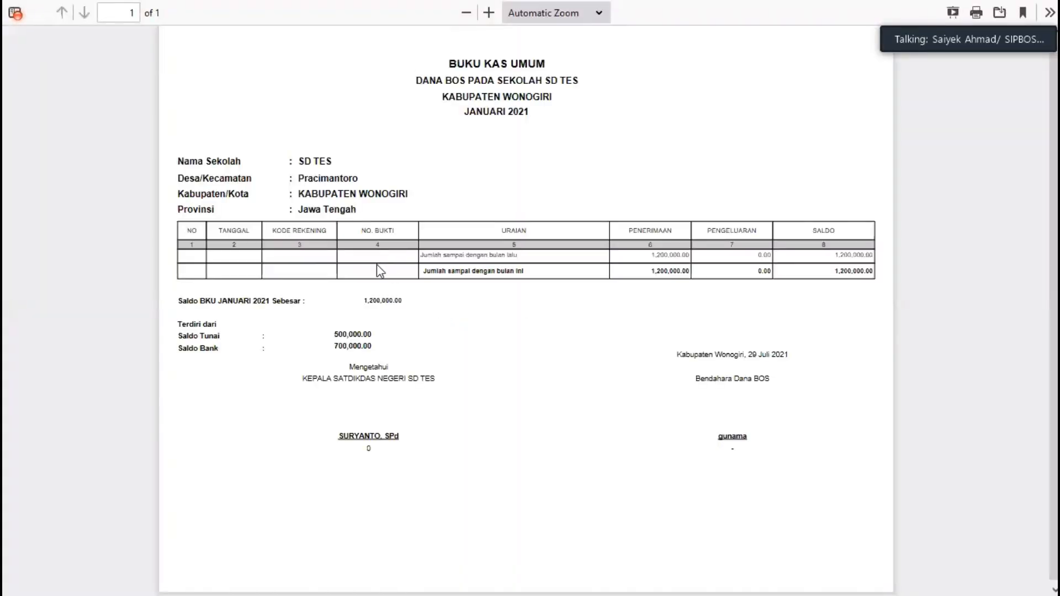
Examine the receipts, expenditure and the cash and bank balances in the Buku Kas Umum report
ctrl+scroll(377, 264, up, 5)
ctrl+scroll(377, 264, up, 3)
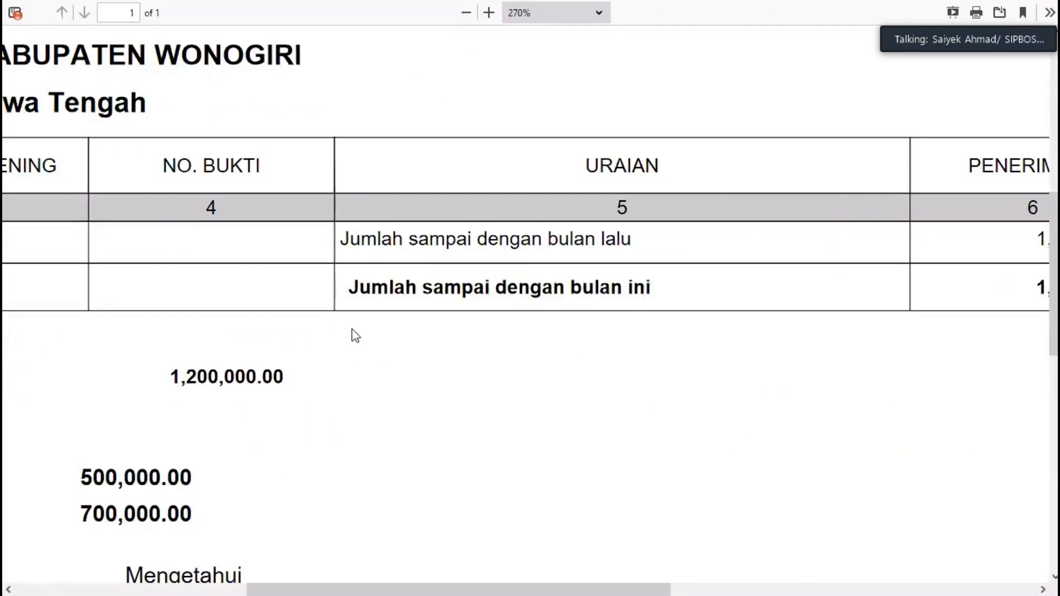
ctrl+scroll(365, 346, down, 3)
ctrl+scroll(366, 345, down, 3)
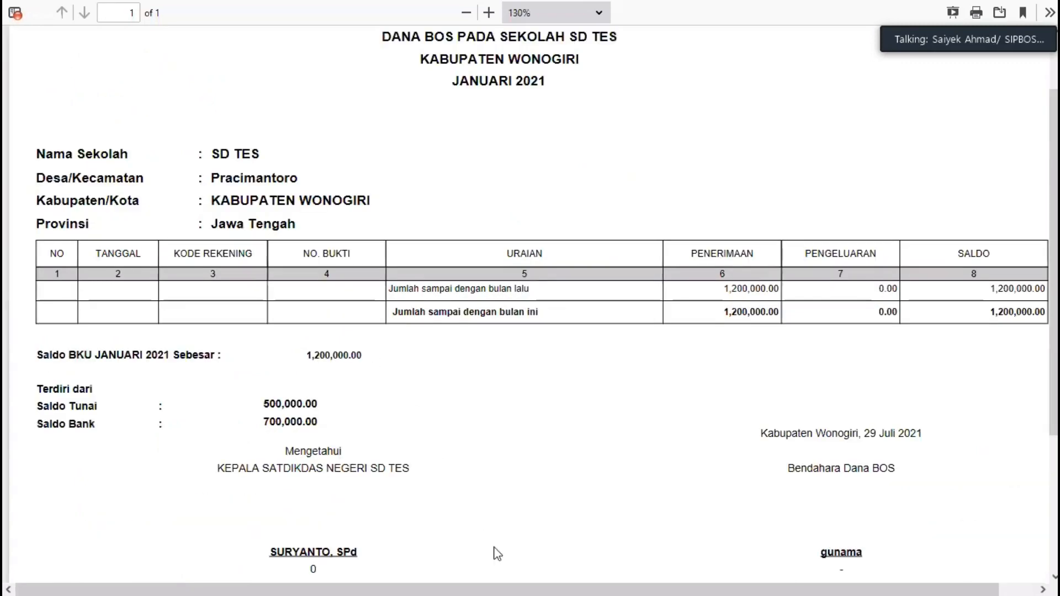
scroll(462, 509, up, 2)
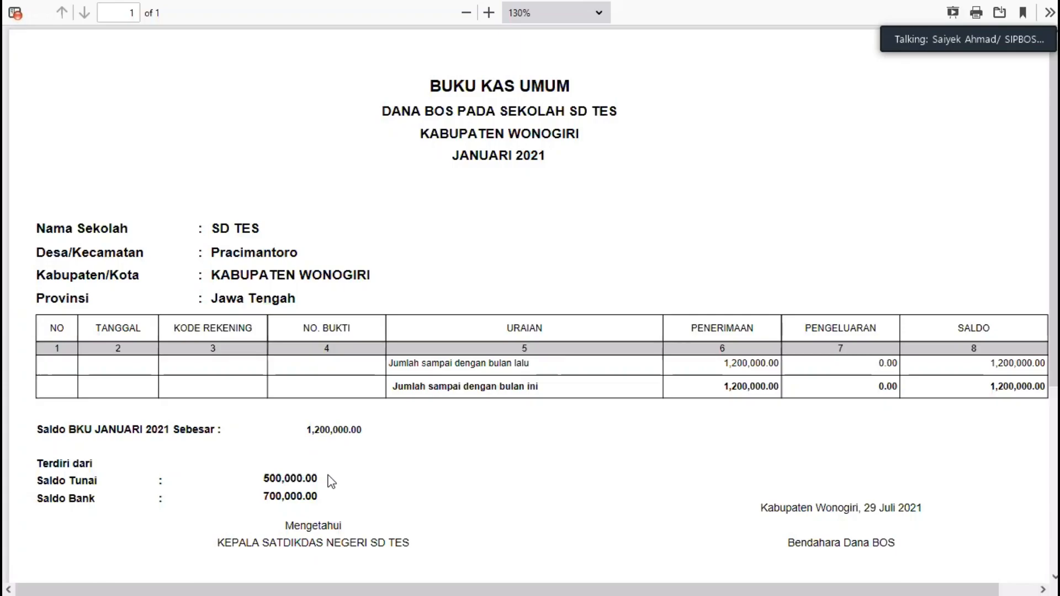
key(ctrl+w)
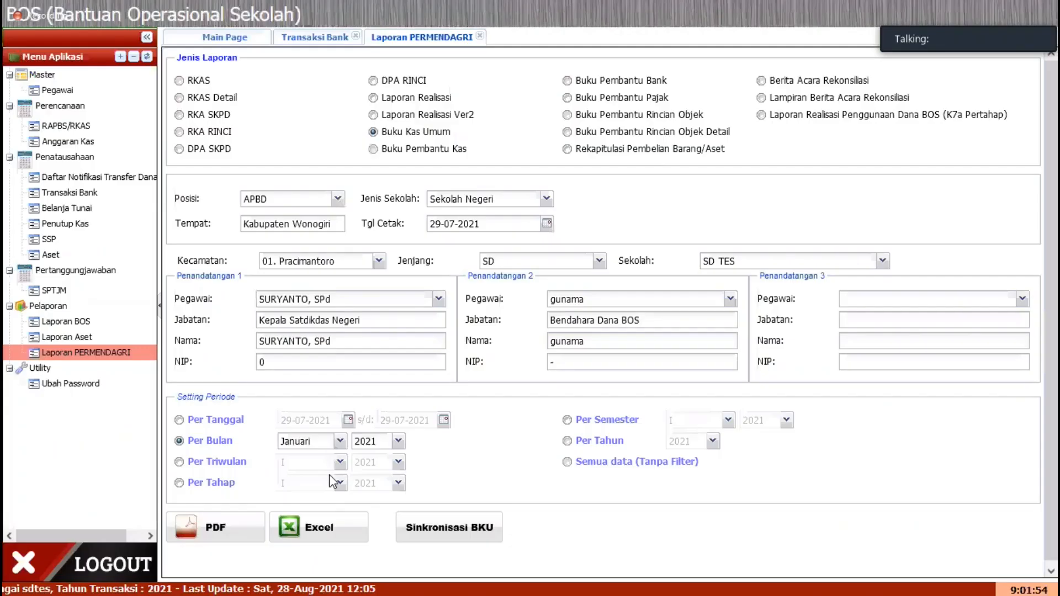
Compare bank transaction 001 in the Transaksi Bank list with the Buku Kas Umum report
click(330, 39)
click(487, 227)
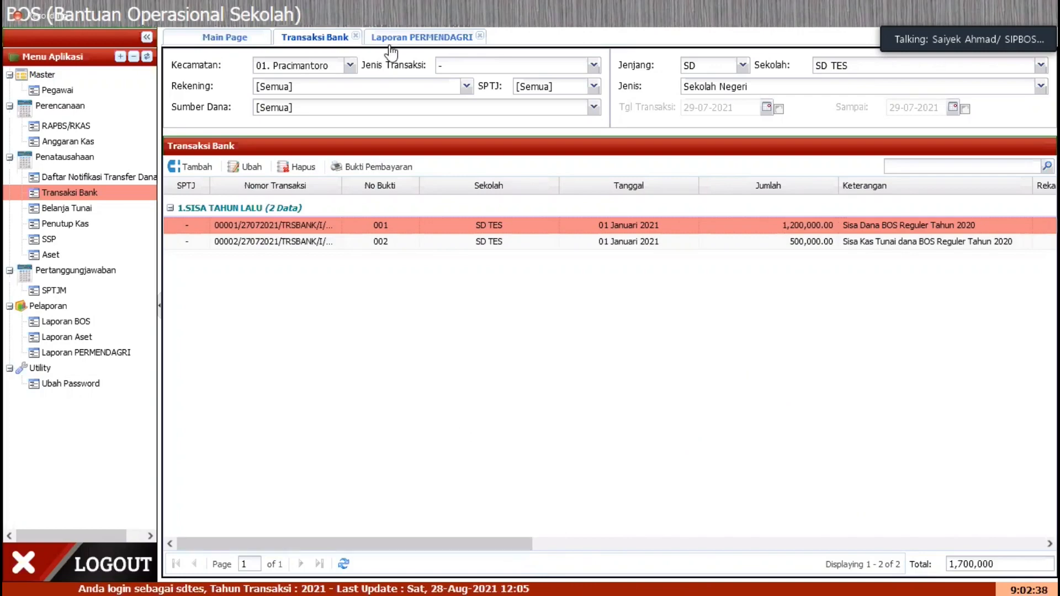
key(ctrl+Tab)
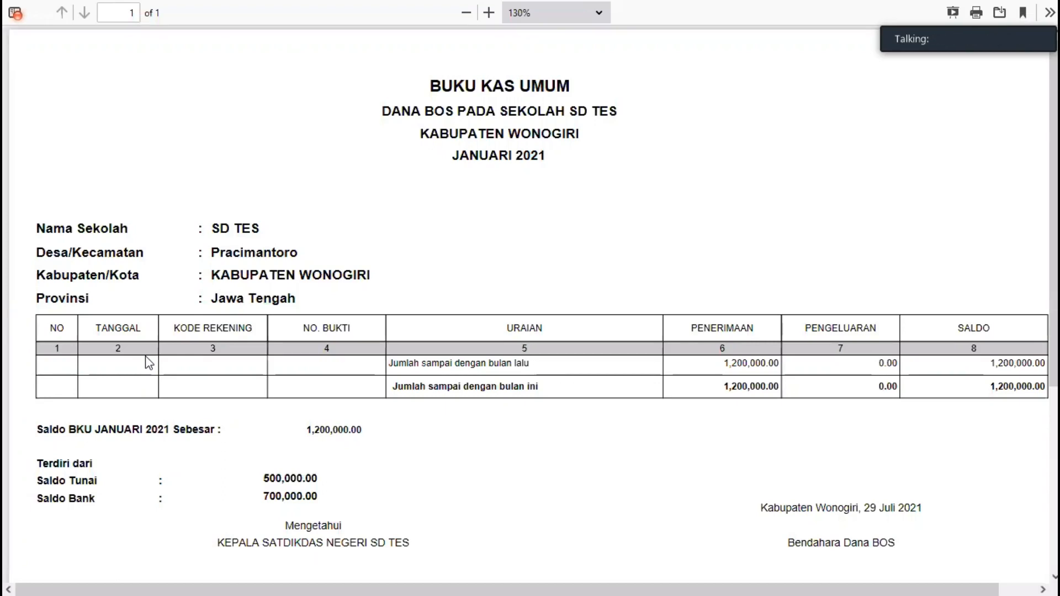
key(ctrl+Tab)
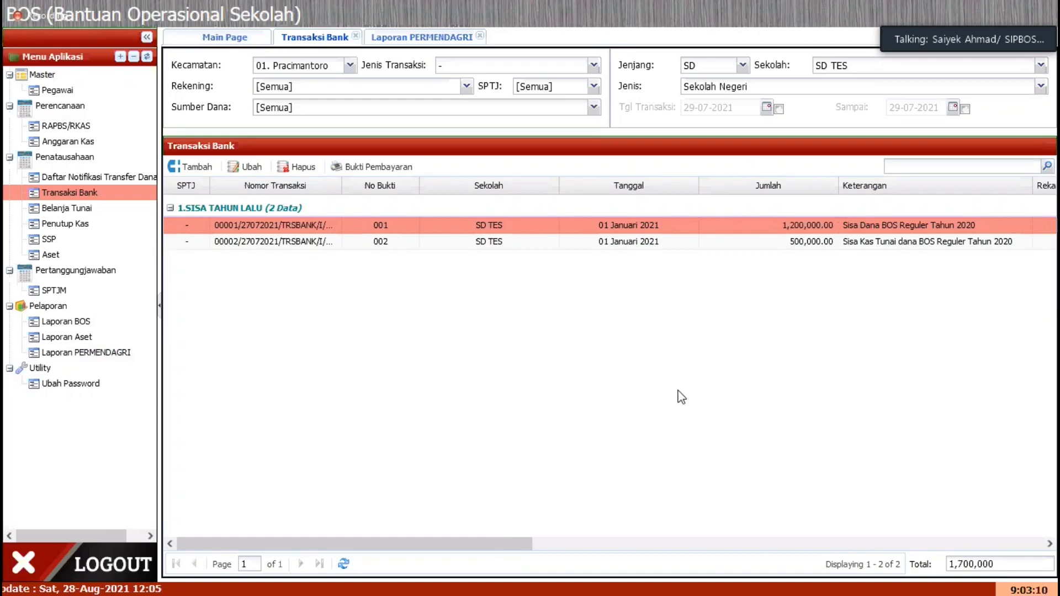
Open bank transactions 001 and 002 in turn to review their details, closing each form without saving
click(303, 243)
click(250, 224)
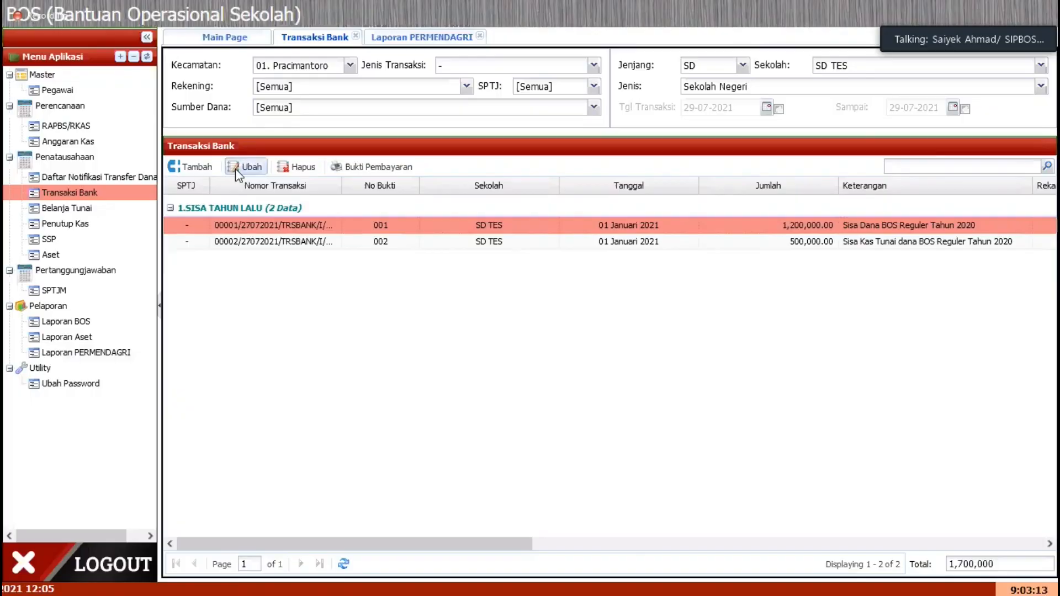
click(243, 167)
key(Escape)
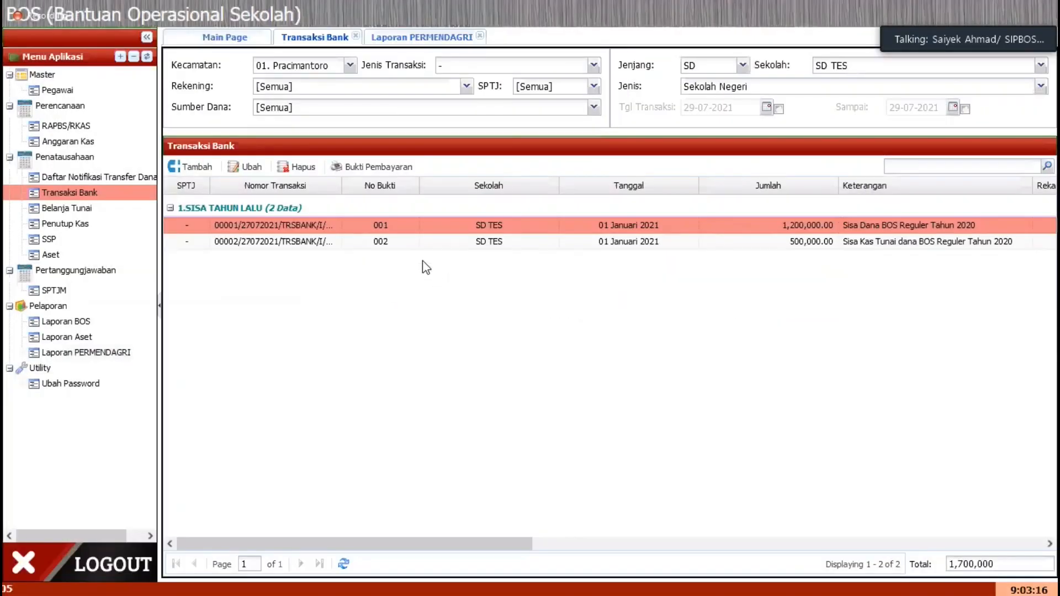
click(338, 242)
click(243, 167)
key(Escape)
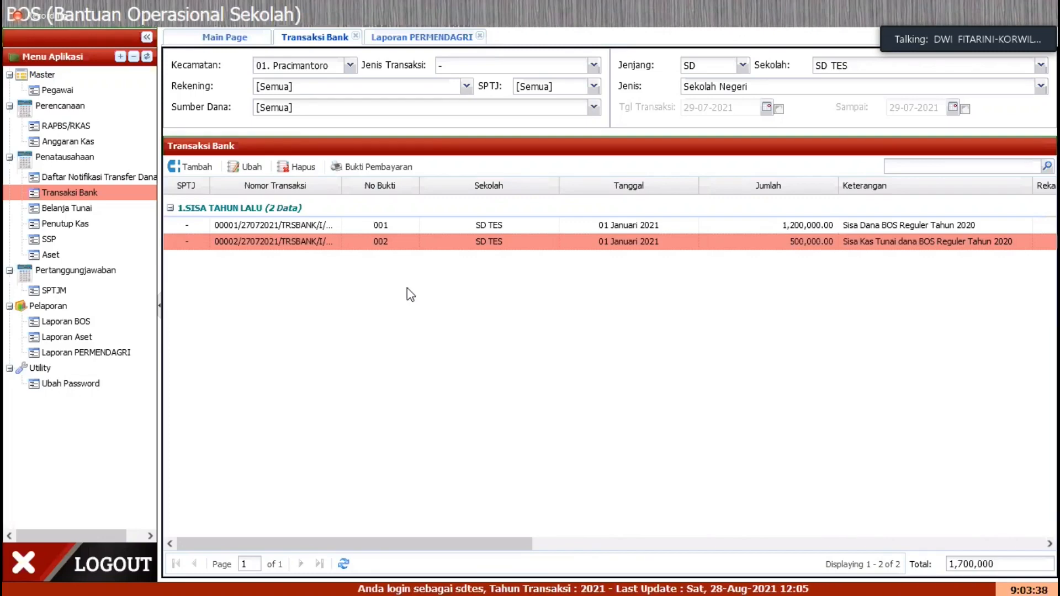
Generate the Januari 2021 Buku Kas Umum PDF again and review how it shows last year's leftover funds
click(401, 39)
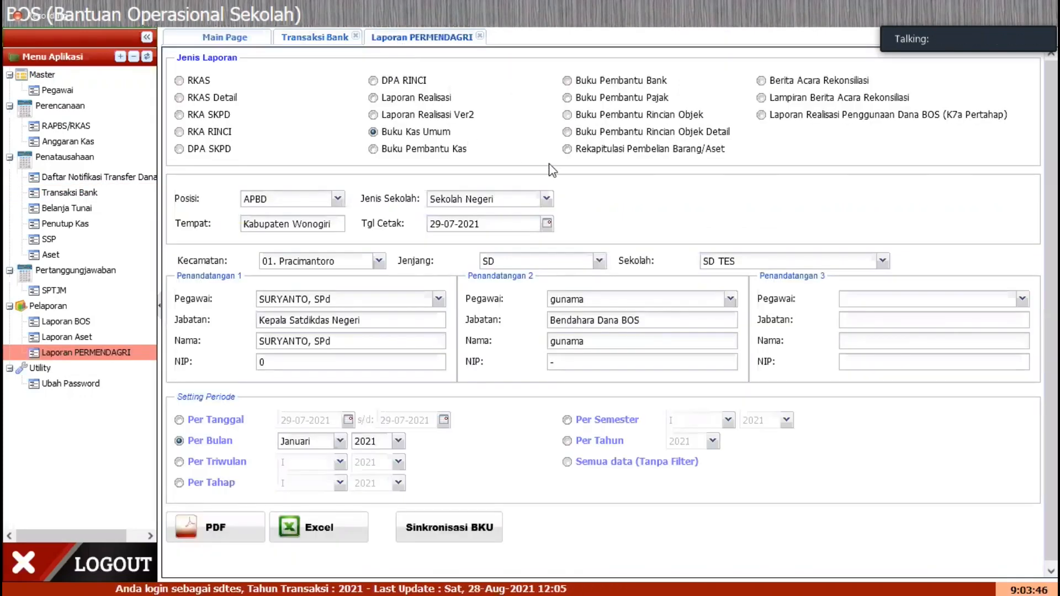
click(312, 38)
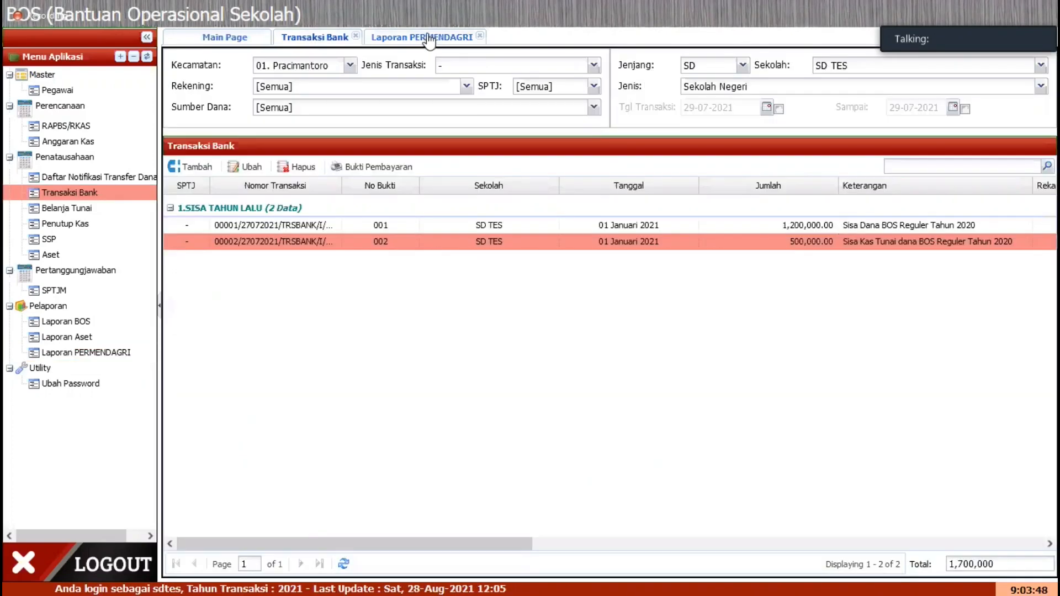
click(429, 40)
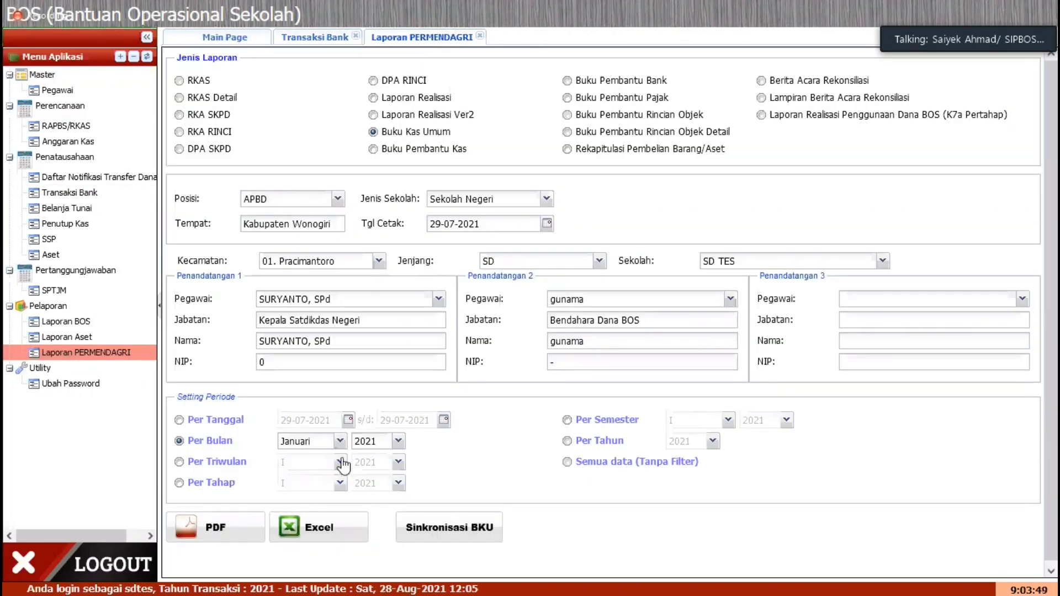
click(212, 538)
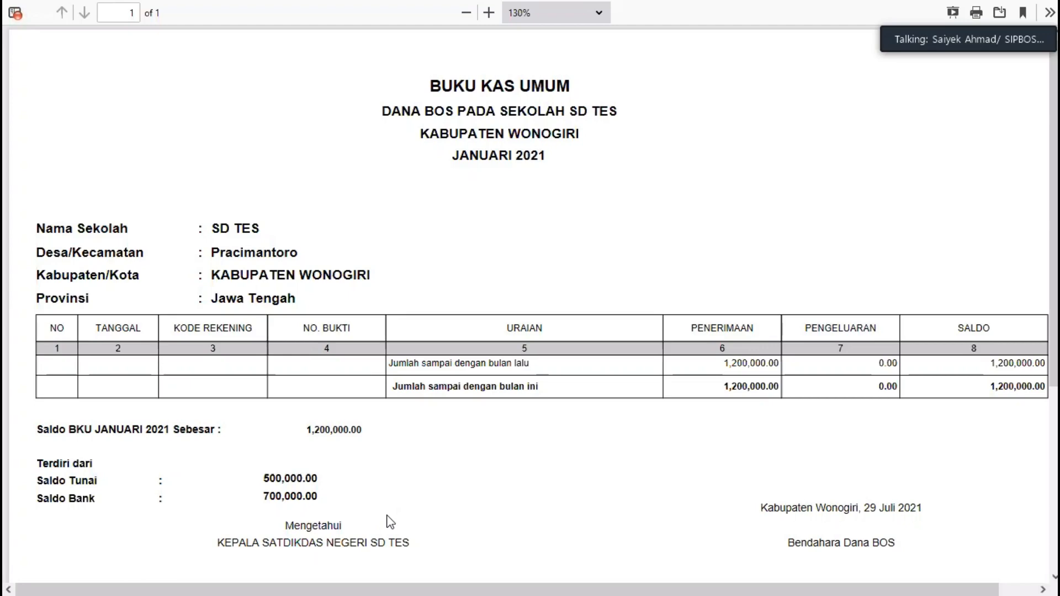
key(ctrl+w)
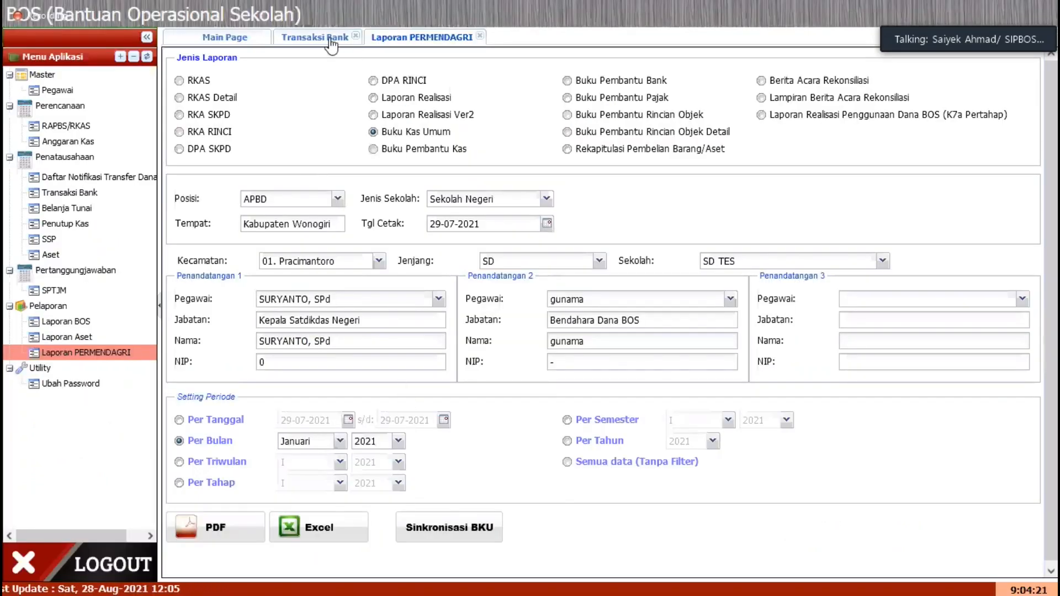
key(ctrl+Tab)
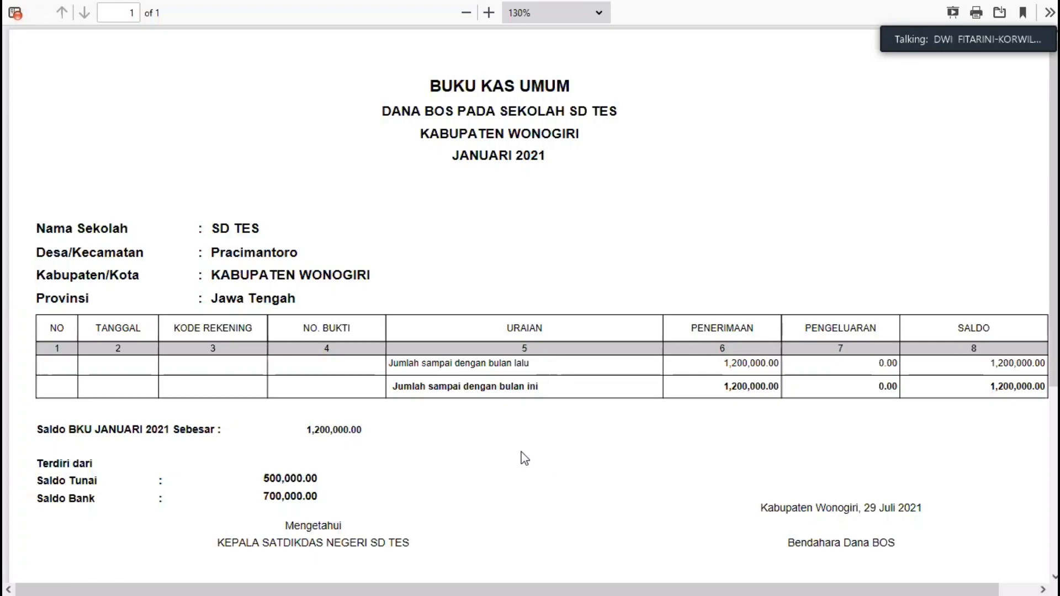
key(ctrl+w)
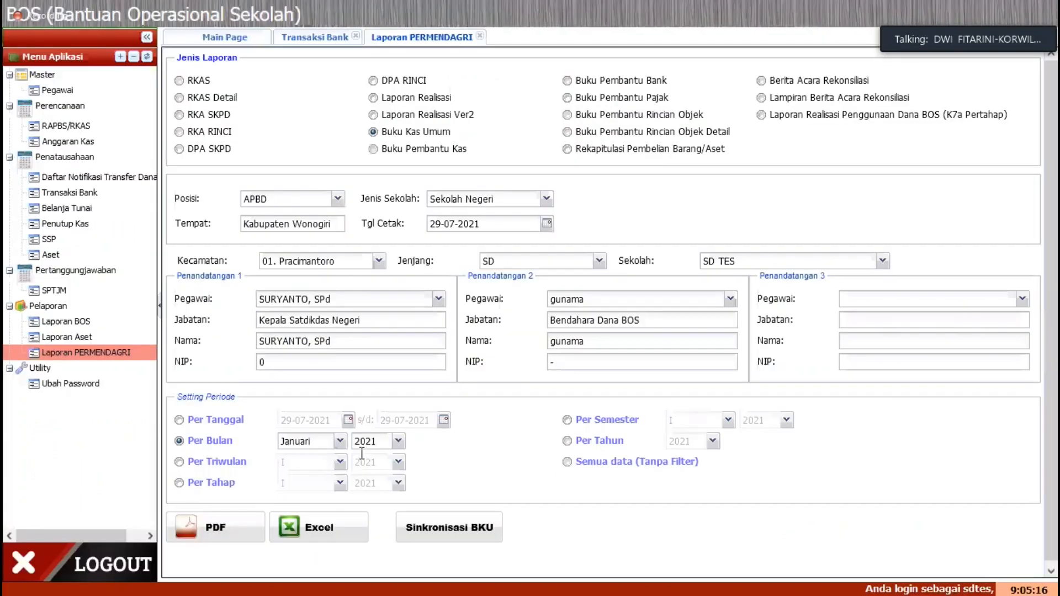
Log out and sign in to Sistem Informasi Pengelolaan Dana BOS with the saved superadmin username and password for year 2021
click(113, 564)
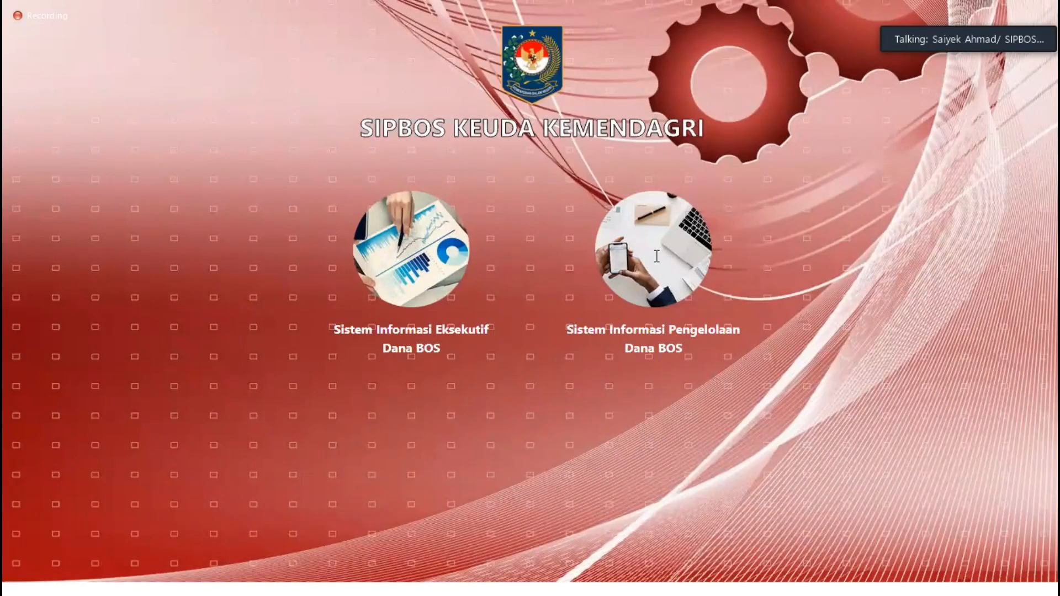
click(657, 256)
click(549, 258)
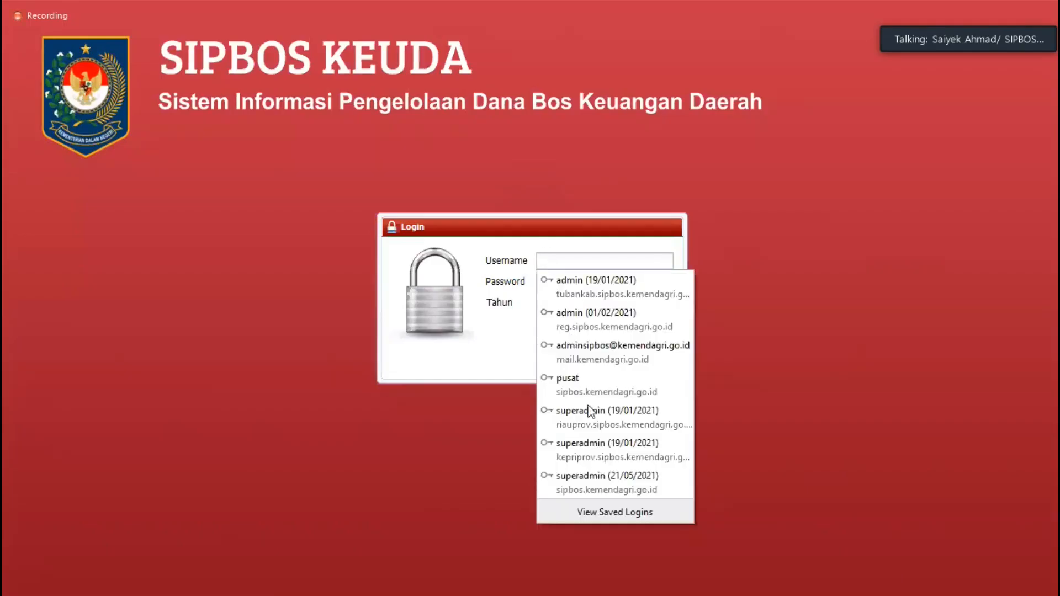
click(611, 481)
click(666, 302)
click(623, 320)
click(589, 358)
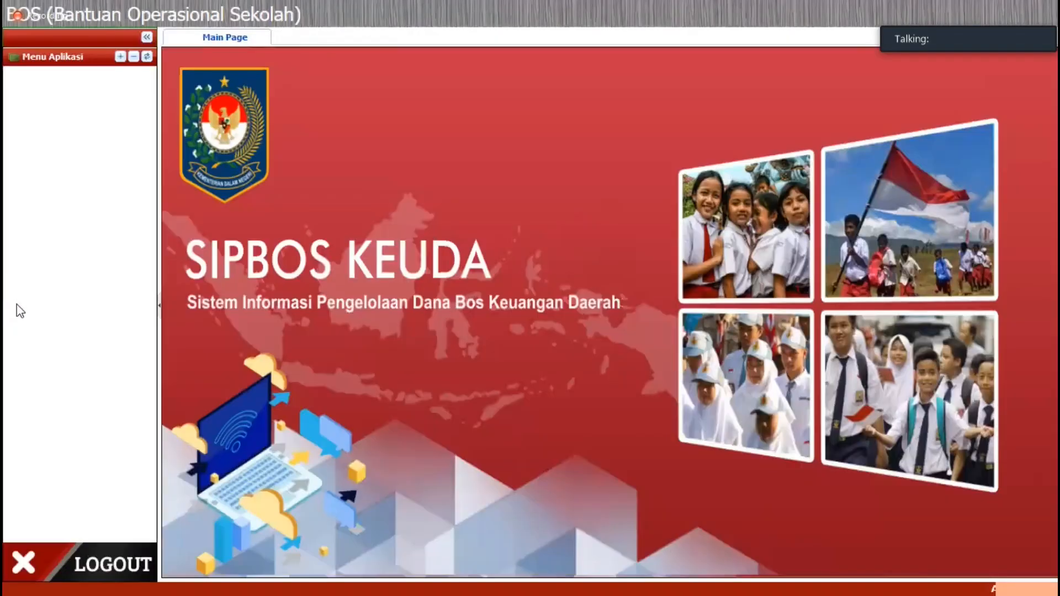
Open the Laporan PERMENDAGRI report form and choose Buku Kas Umum as the report type
scroll(77, 359, down, 8)
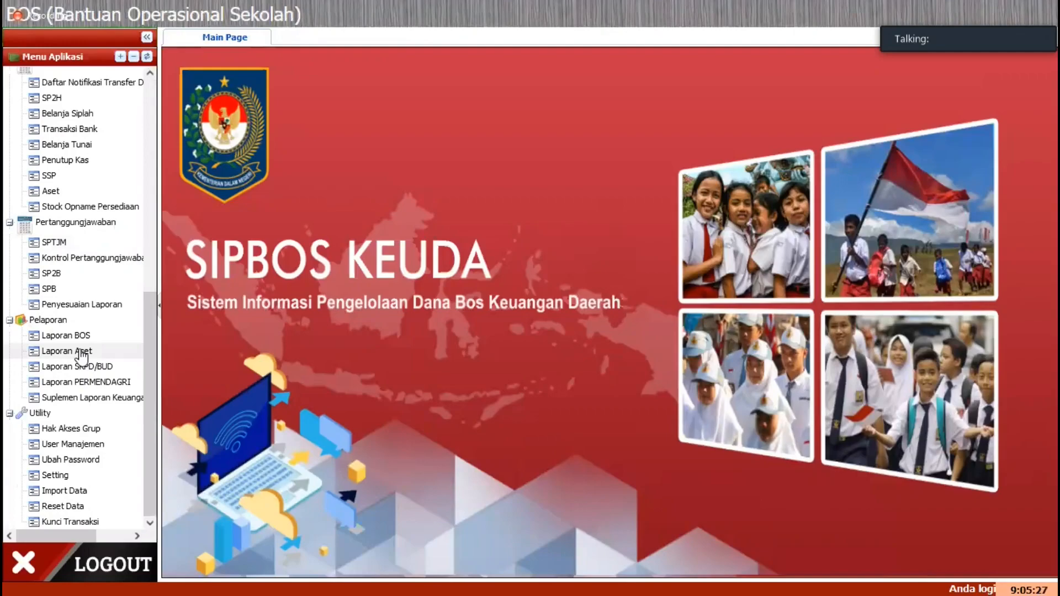
click(93, 382)
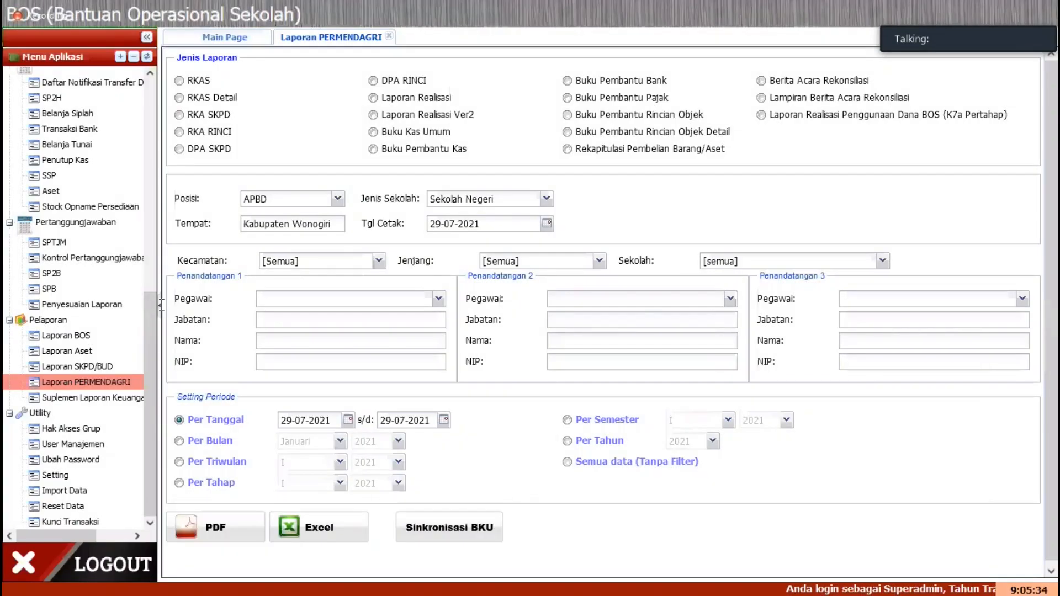
click(160, 305)
click(274, 134)
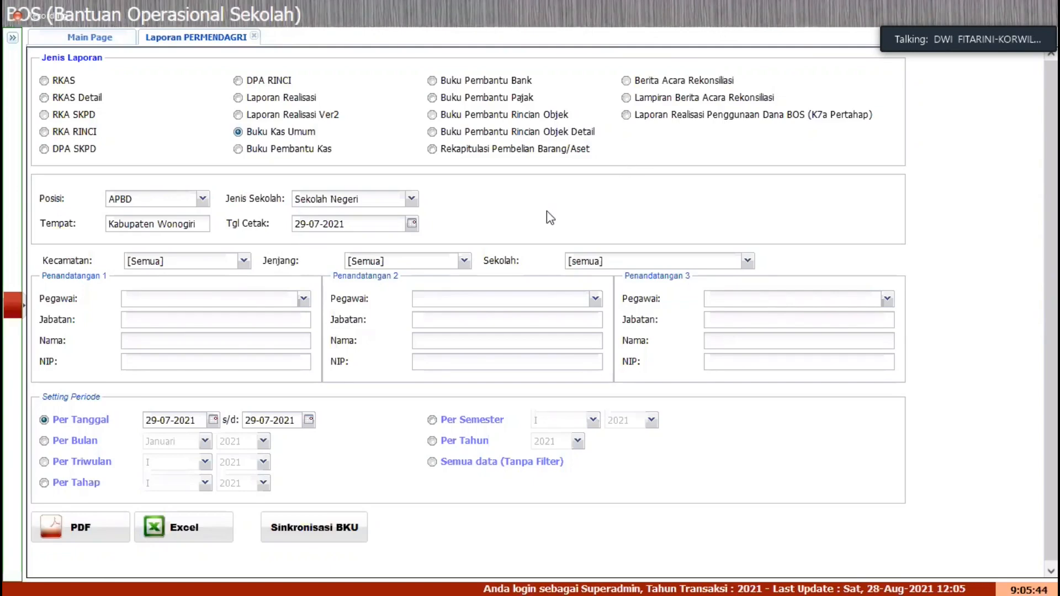
Limit the report to Kecamatan 15. Jatiroto and the school SD N 1 JATIROTO
click(243, 264)
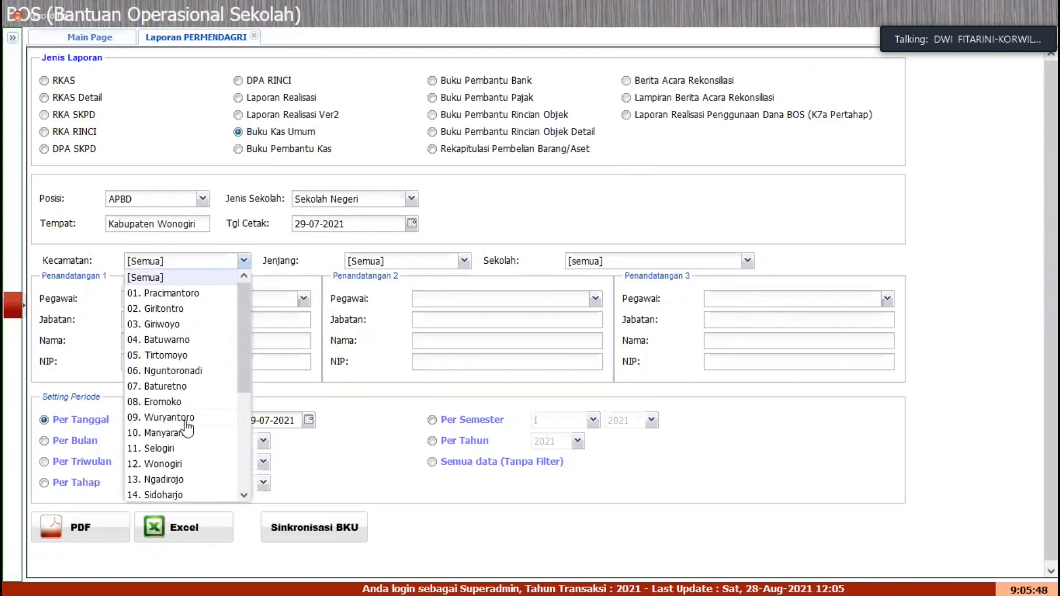
scroll(183, 486, down, 3)
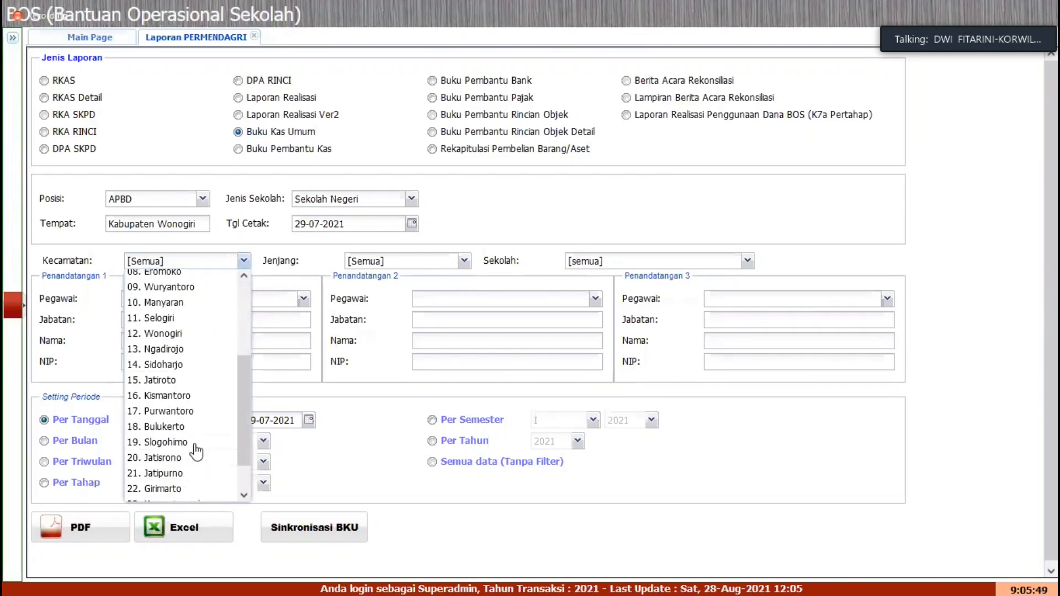
click(186, 387)
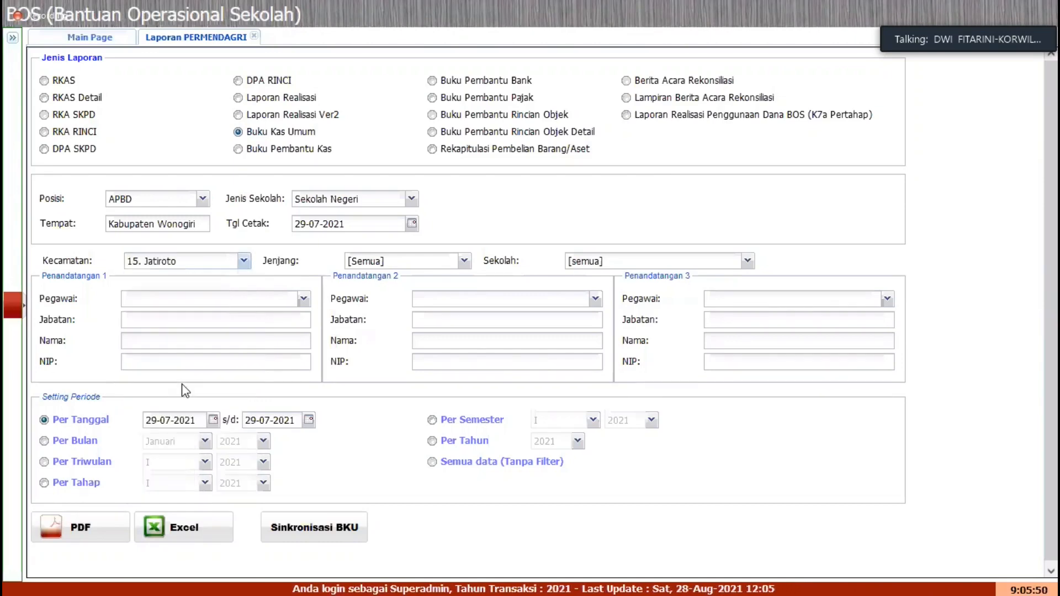
click(747, 262)
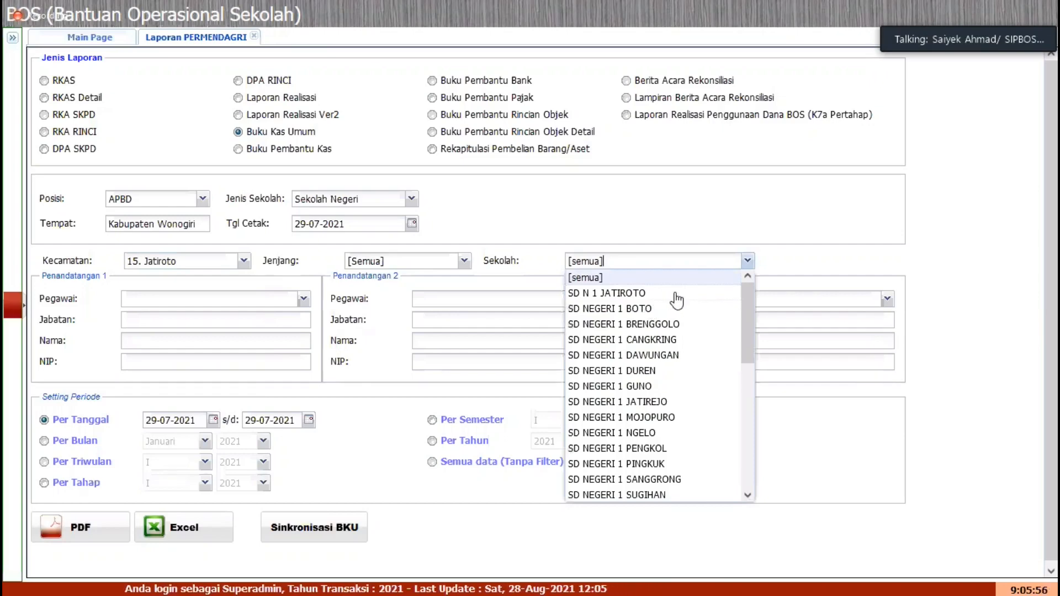
click(638, 294)
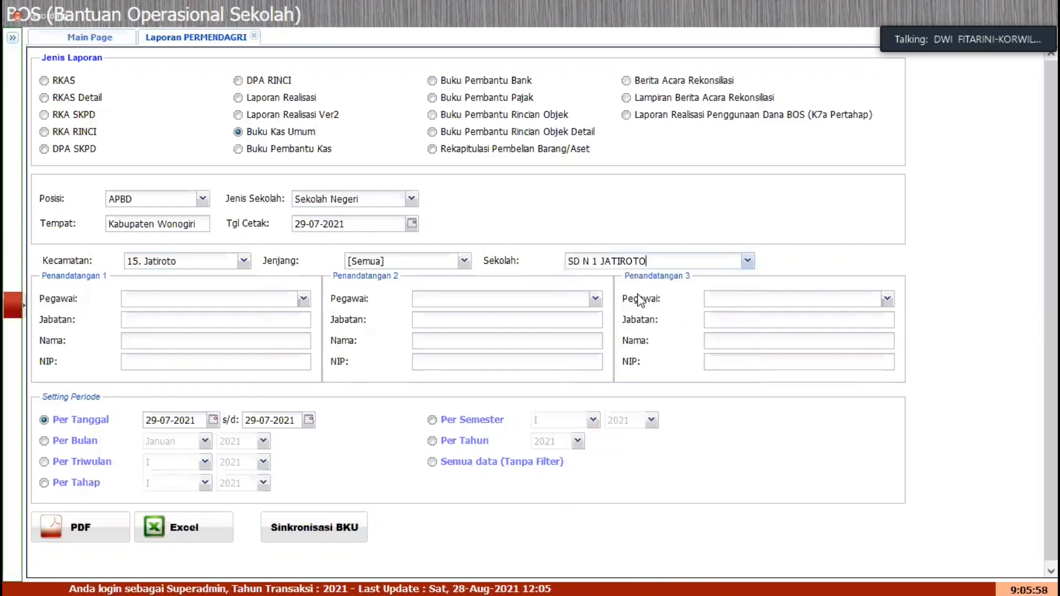
click(574, 264)
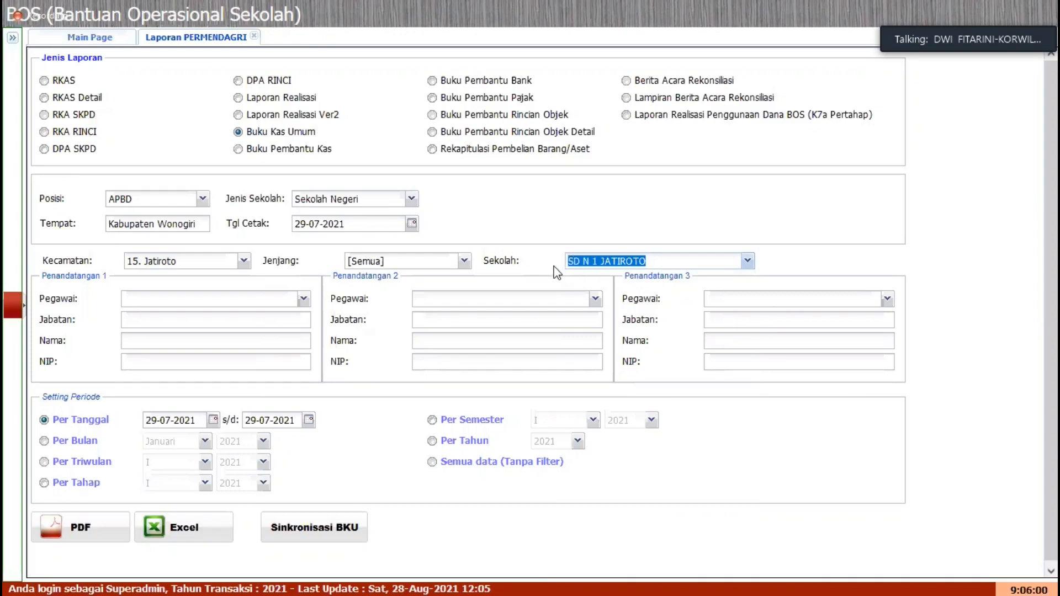
click(547, 243)
drag(661, 263, 583, 262)
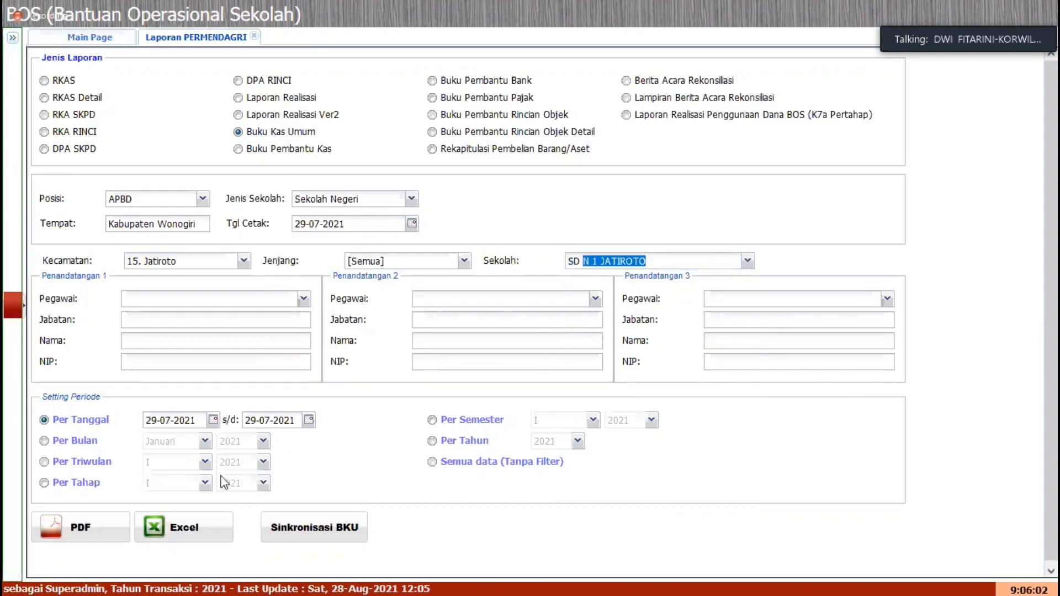
Generate the school's Buku Kas Umum PDF for Januari 2021, review its cash and bank balances, and close it
click(101, 441)
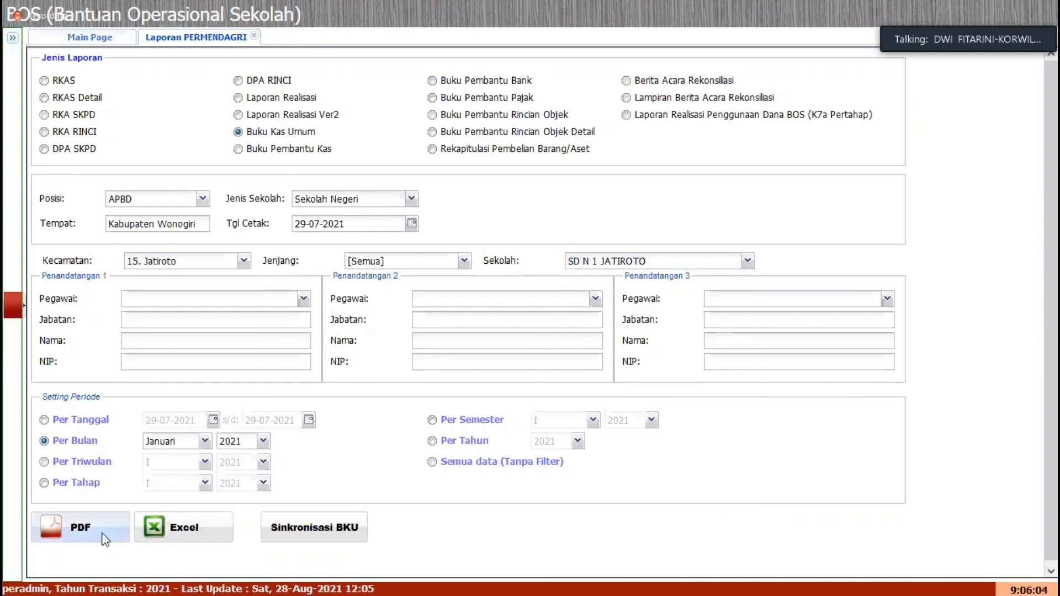
click(125, 528)
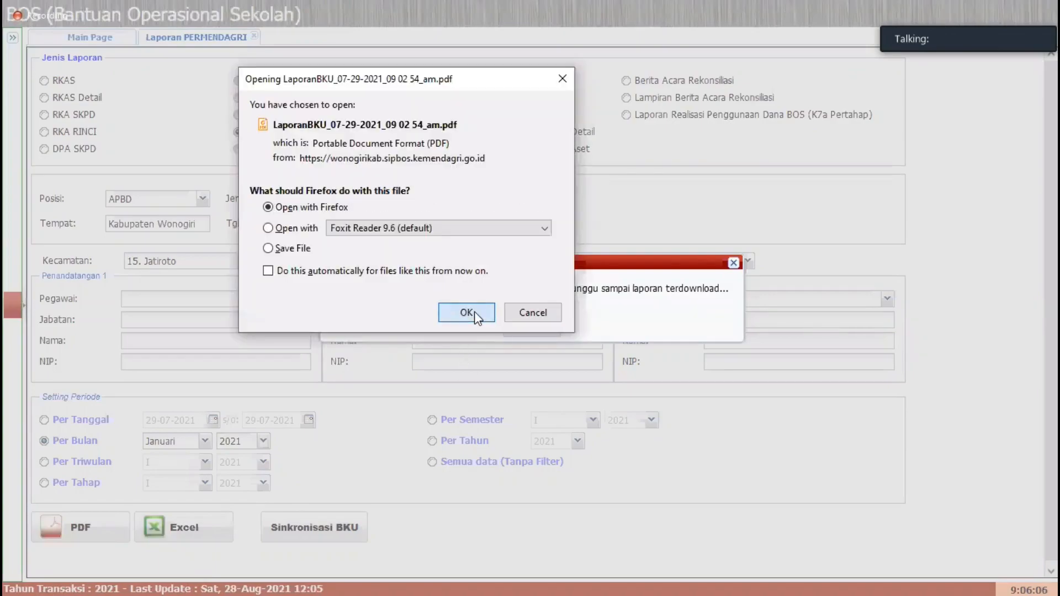
click(474, 311)
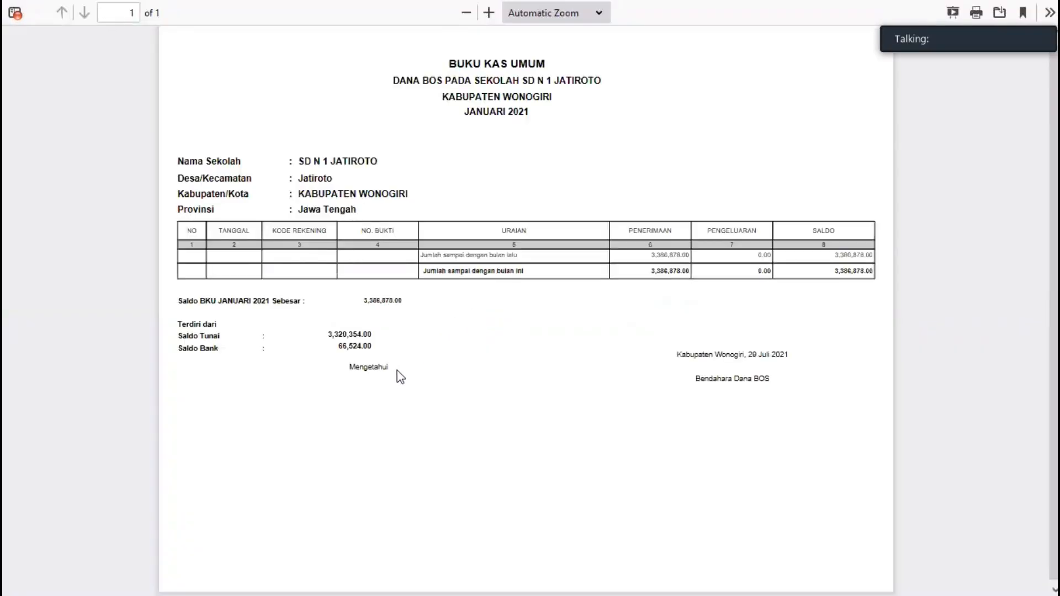
scroll(391, 362, up, 3)
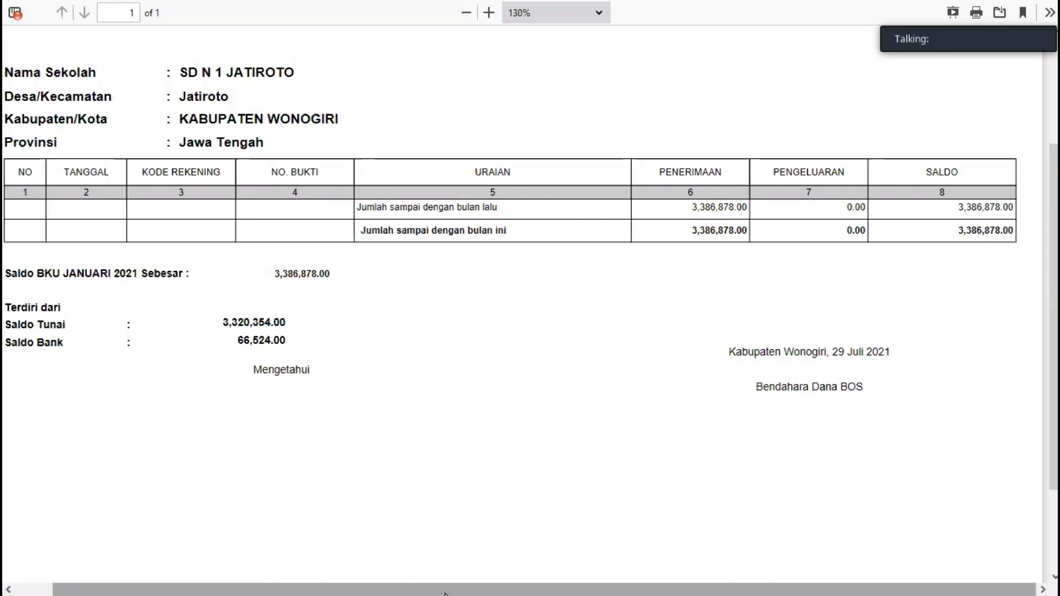
drag(448, 594, 411, 594)
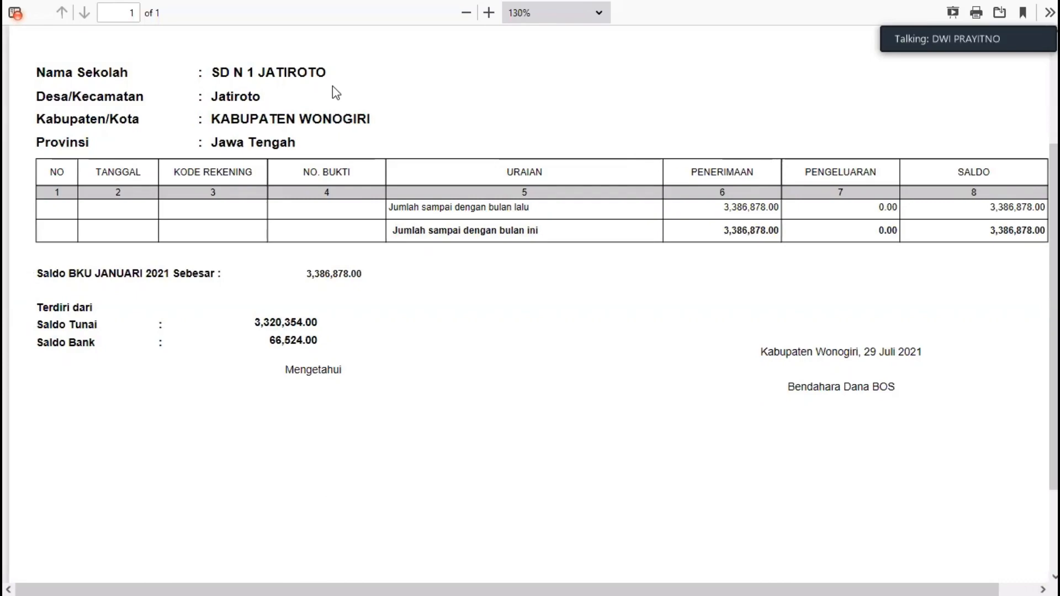
key(ctrl+w)
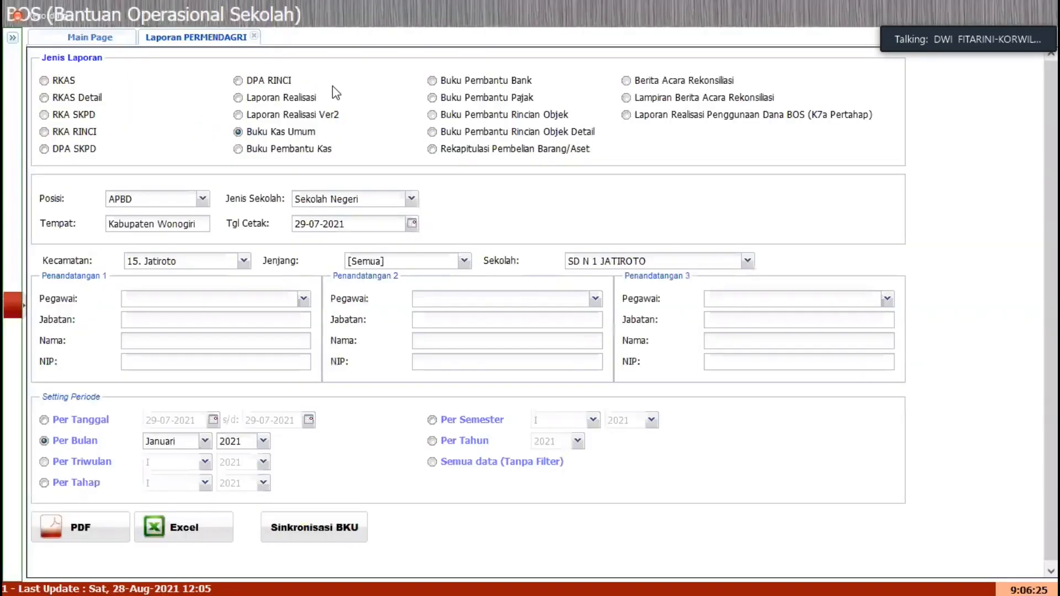
Copy the school name SD N 1 JATIROTO from the report form and open the Transaksi Bank list
drag(640, 262, 533, 268)
key(ctrl+c)
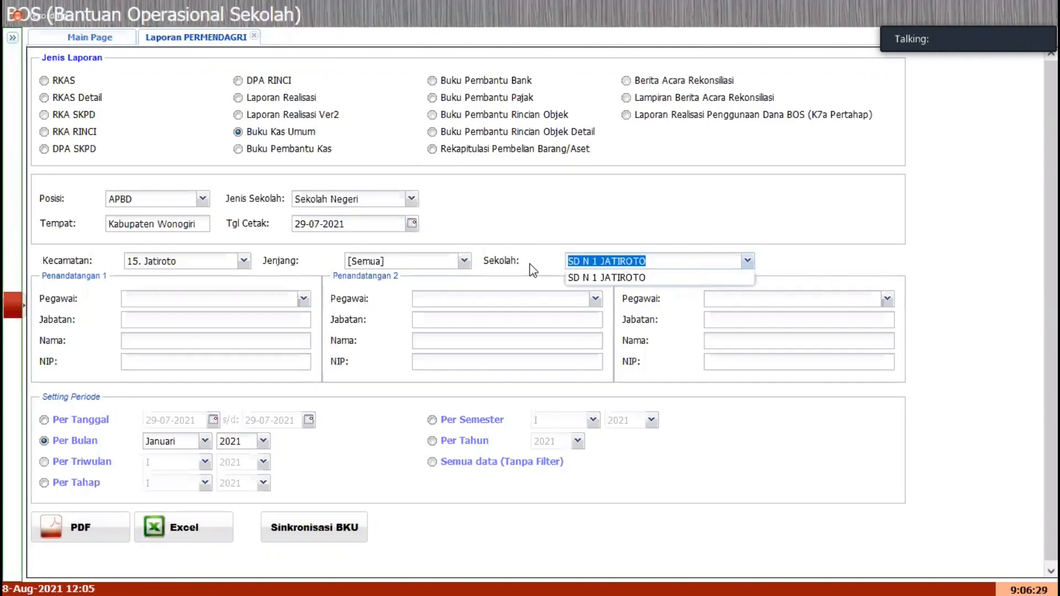
click(500, 200)
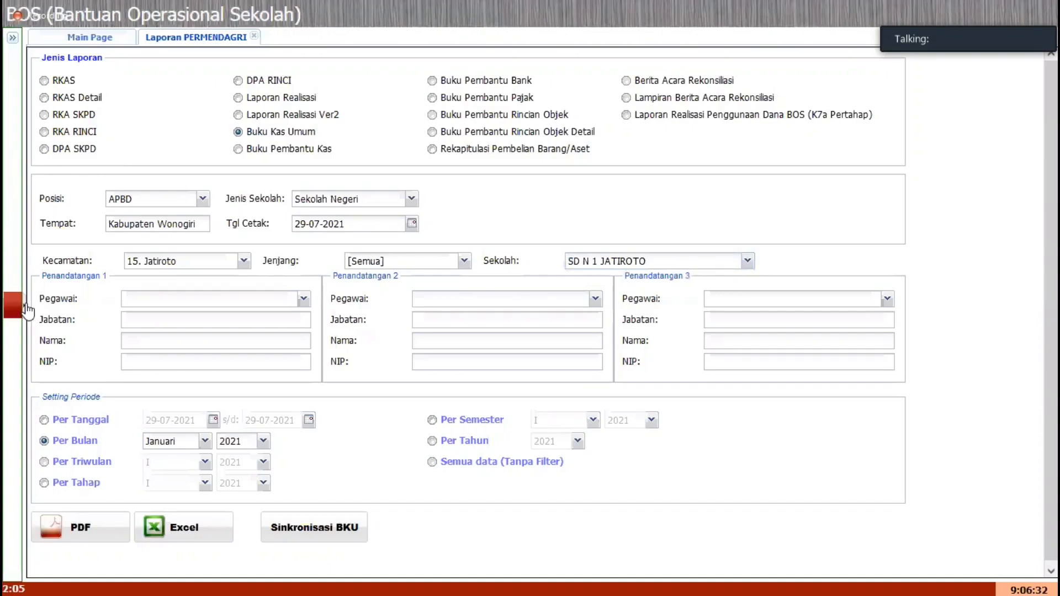
click(29, 276)
click(103, 129)
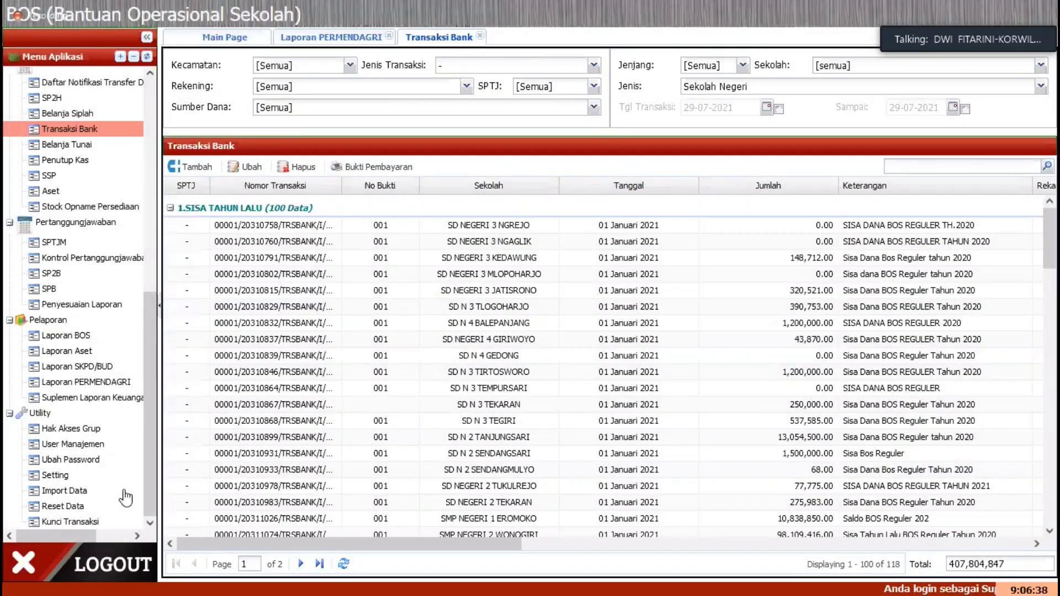
Log out, sign in as sdtes with the account password for year 2021, and open the Transaksi Bank list
click(128, 575)
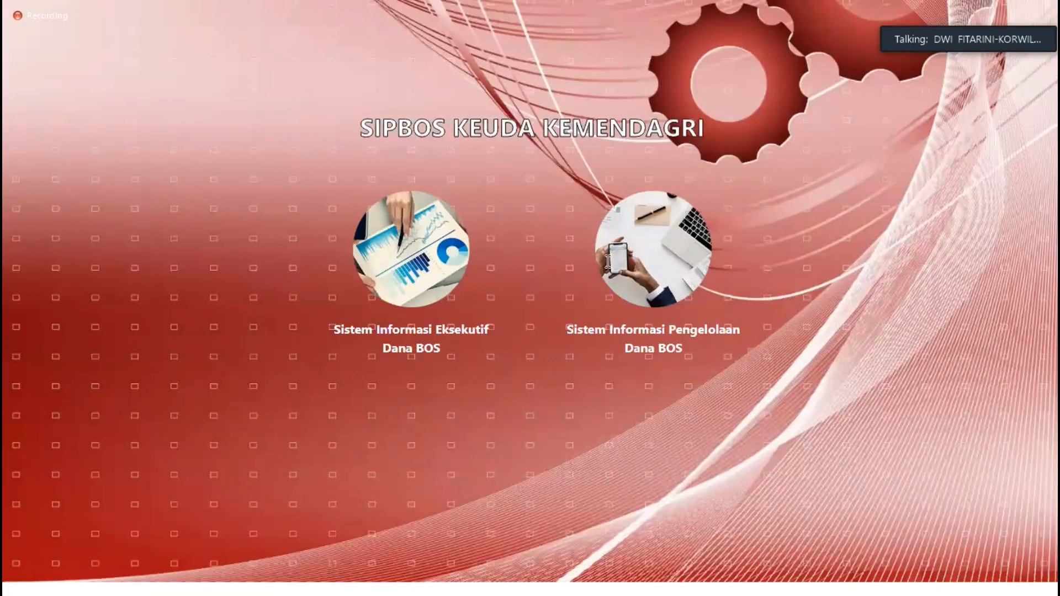
click(603, 261)
click(603, 261)
text(sdtes)
key(Tab)
text(*)
key(Tab)
key(Down)
key(Return)
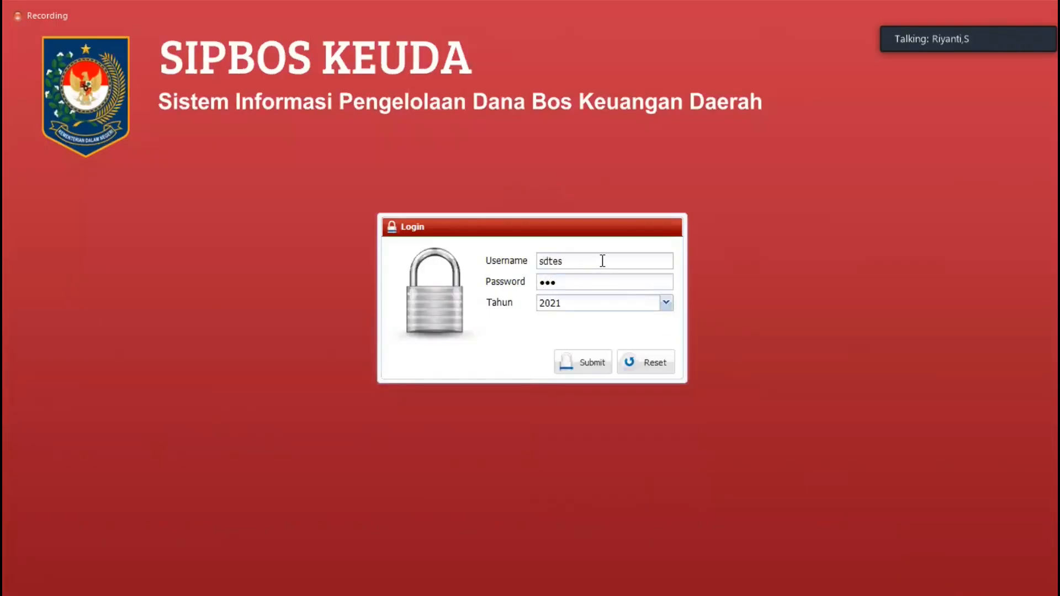
key(Return)
click(491, 189)
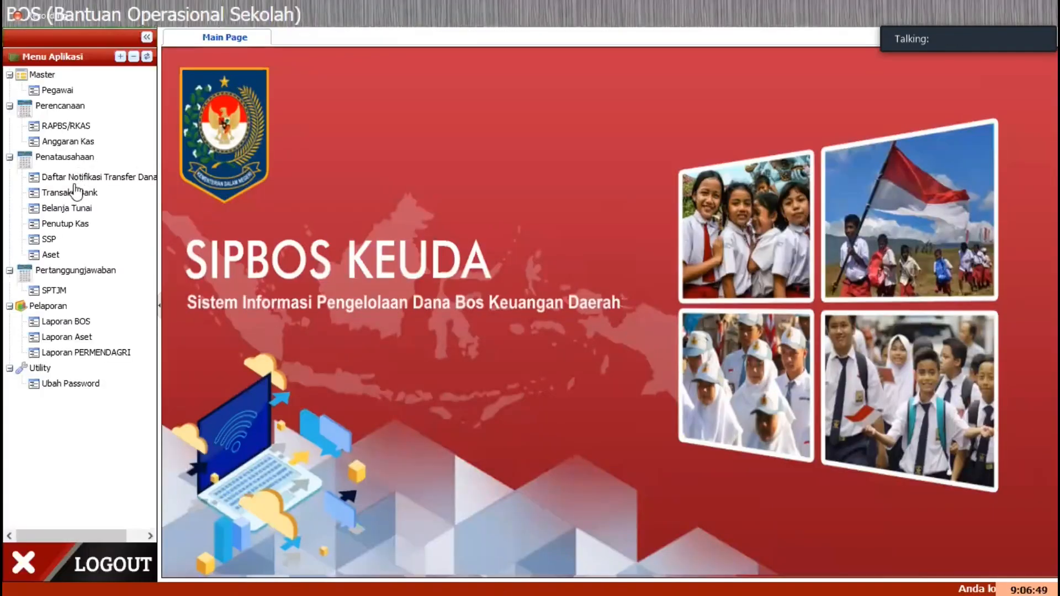
click(80, 193)
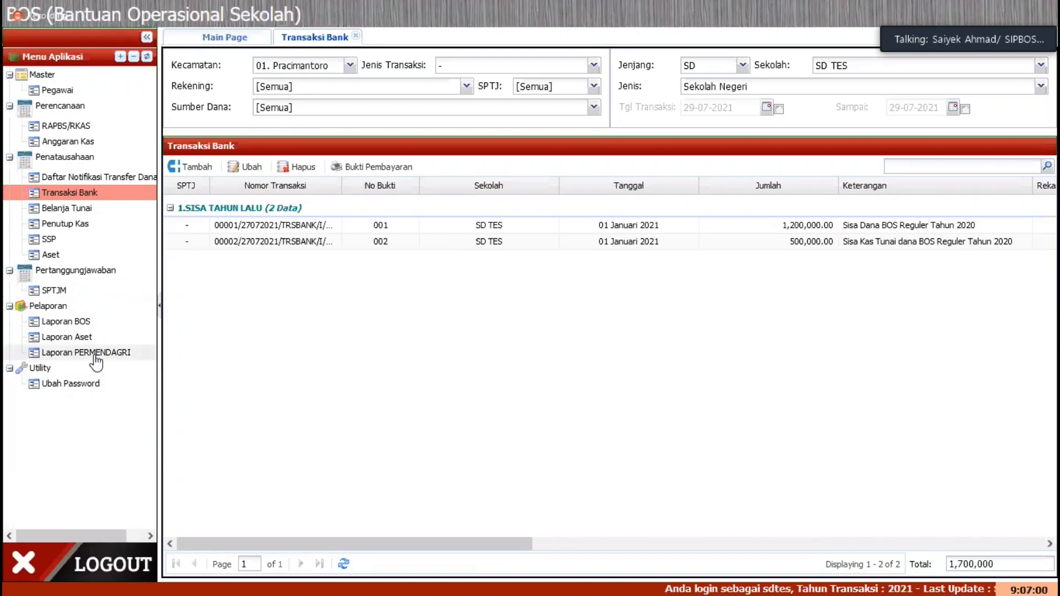
Generate the Buku Pembantu Kas PDF for Januari 2021 from Laporan PERMENDAGRI, review its cash balance, and return to the application
click(94, 354)
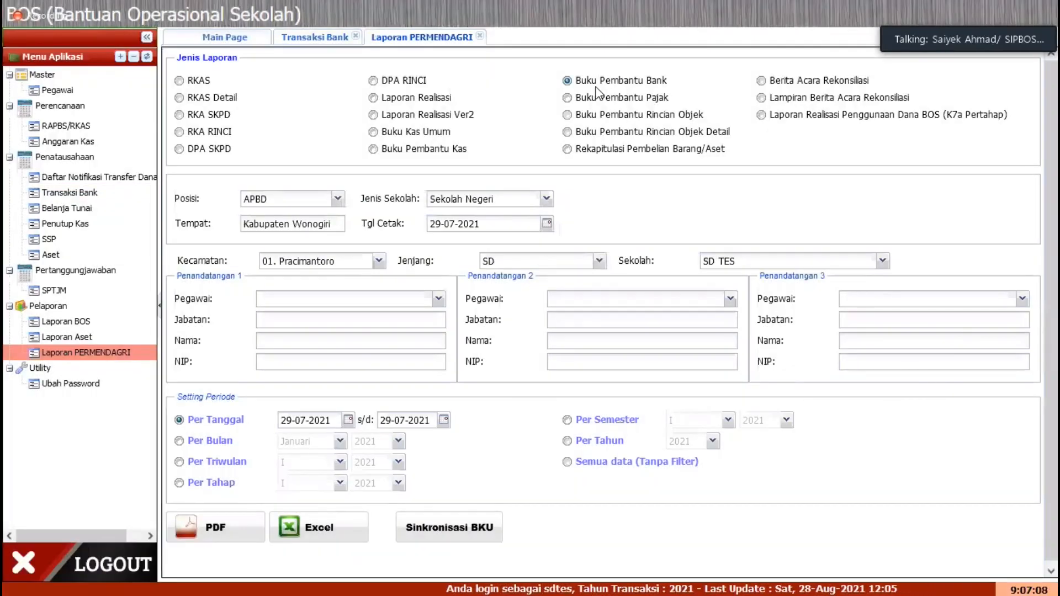
click(374, 148)
click(211, 440)
click(225, 531)
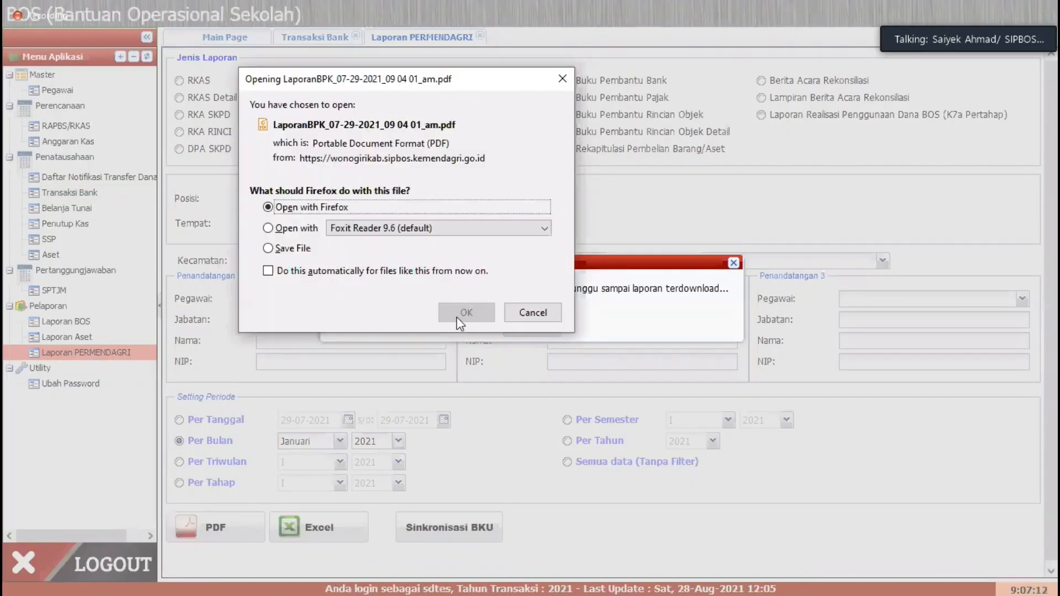
click(457, 316)
ctrl+scroll(459, 314, up, 2)
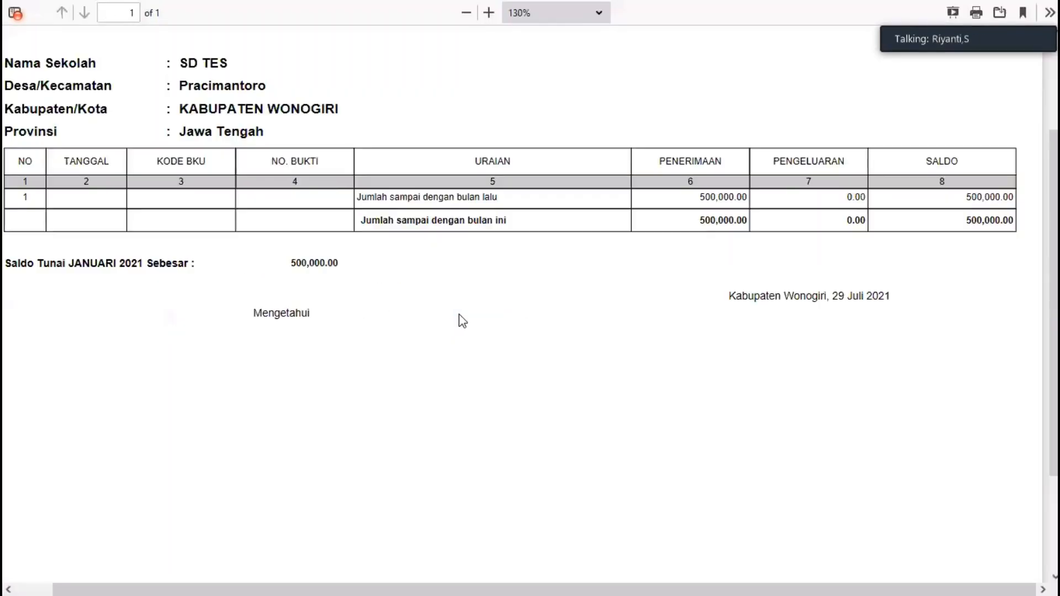
ctrl+scroll(459, 314, down, 1)
mouse_move(143, 3)
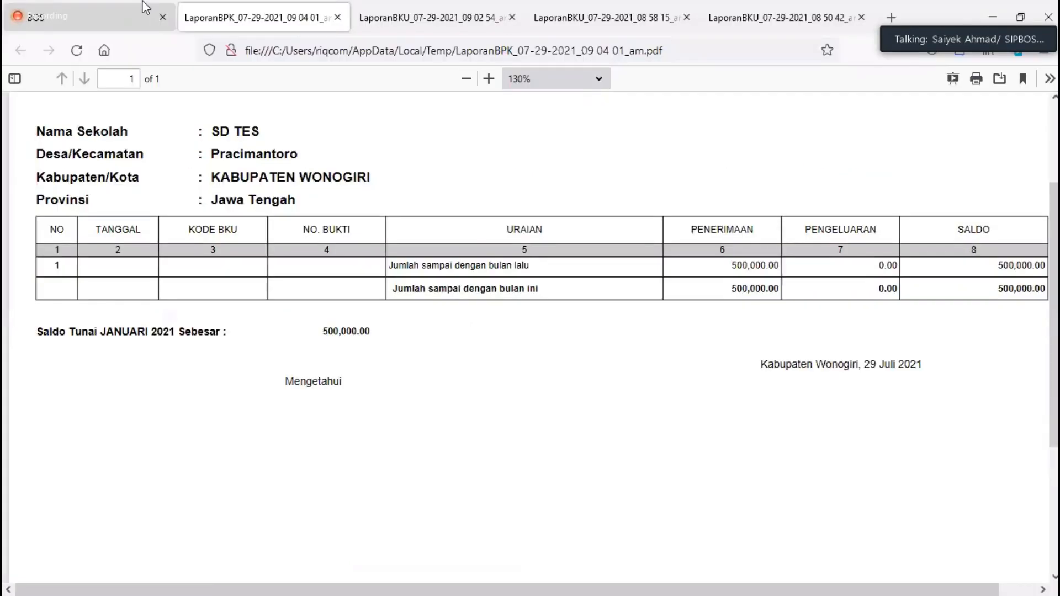
click(142, 4)
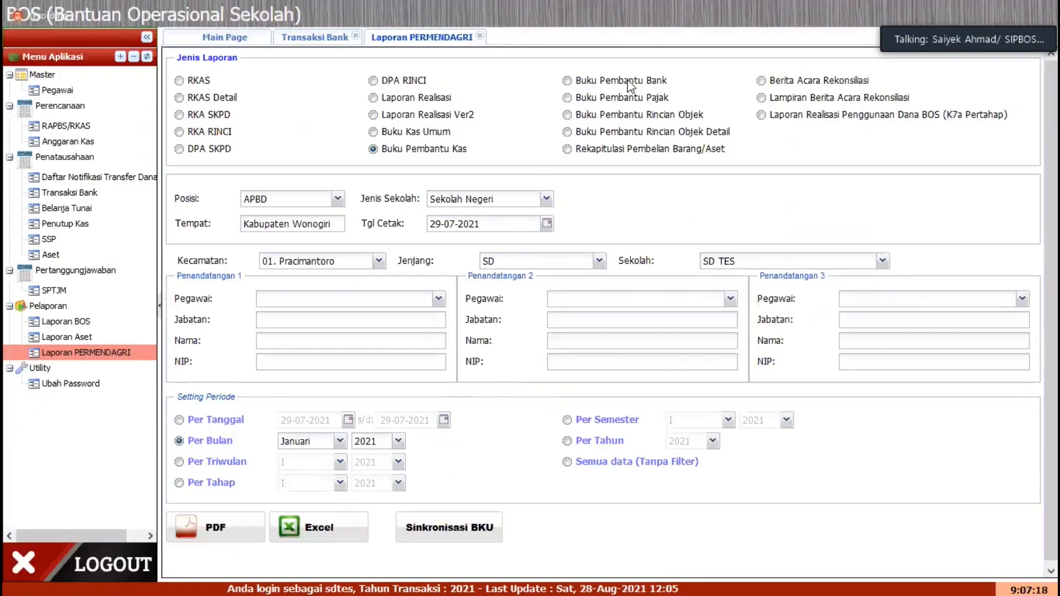
Generate the Buku Pembantu Bank PDF for Januari 2021, review its bank balance, and close it
click(630, 82)
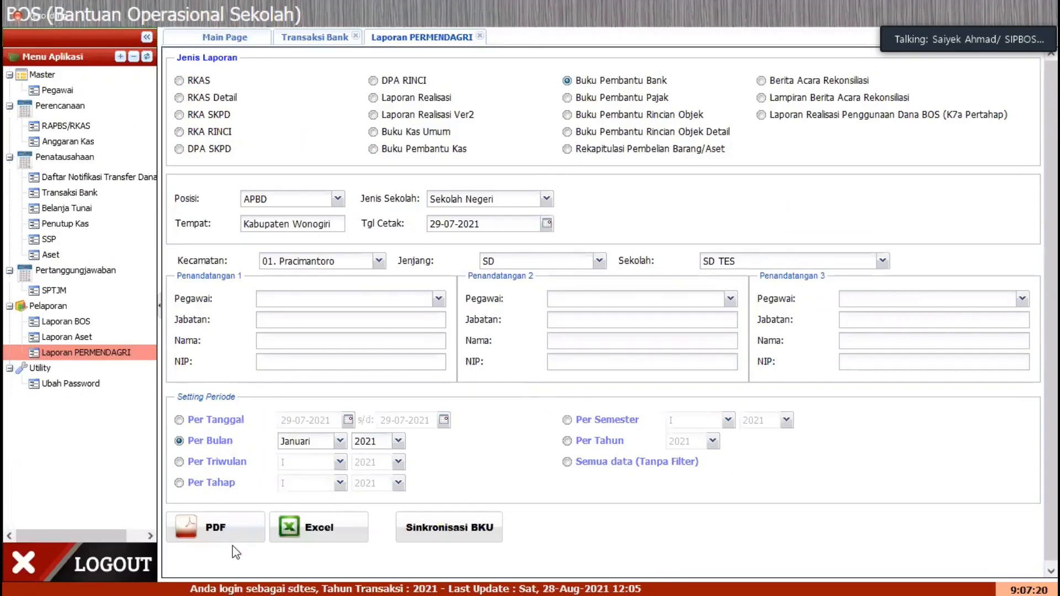
click(241, 529)
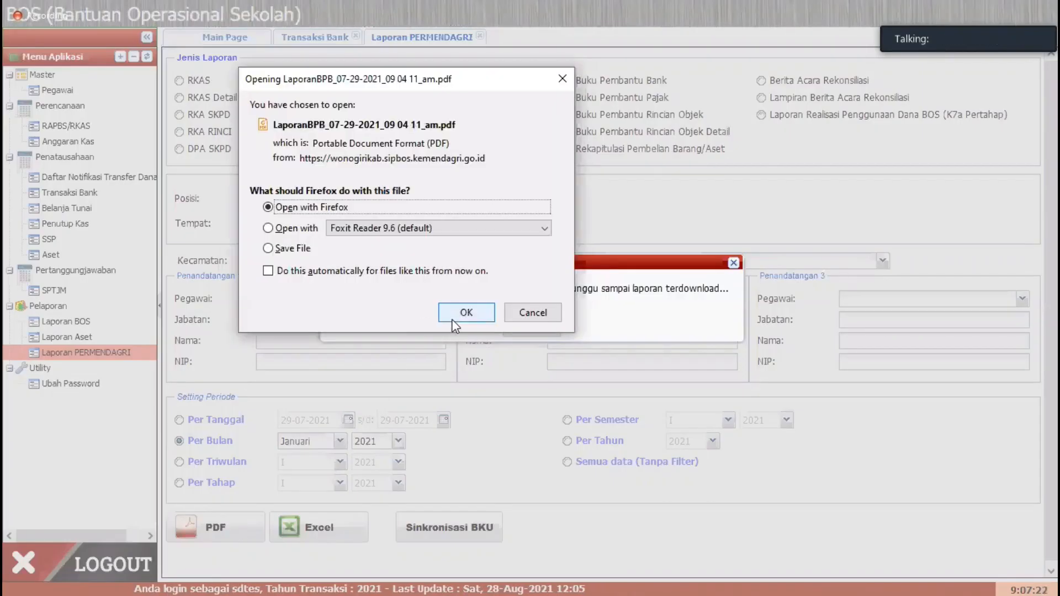
click(452, 319)
ctrl+scroll(451, 333, up, 4)
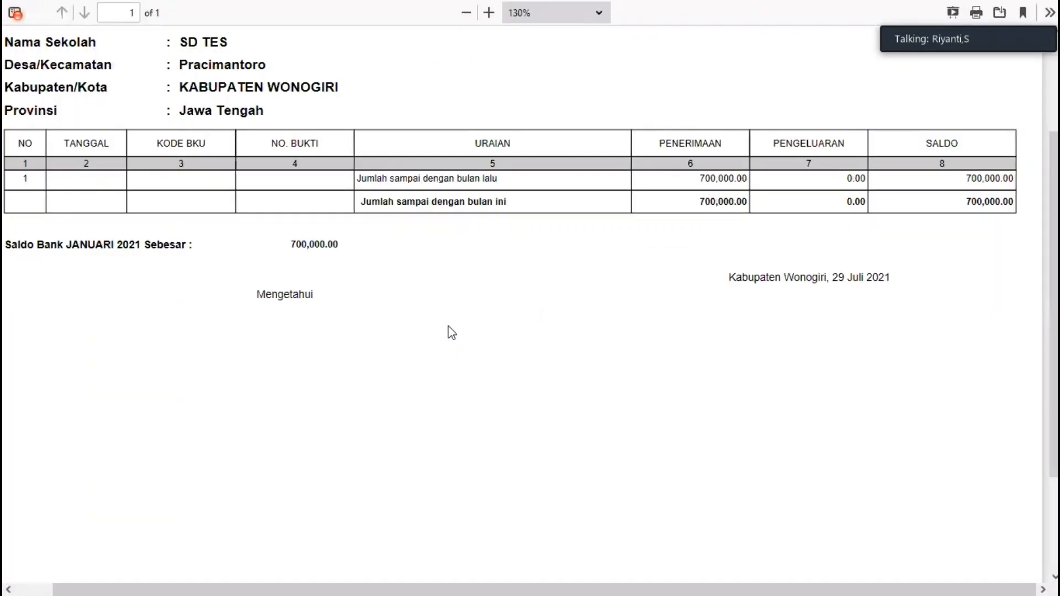
key(ctrl+w)
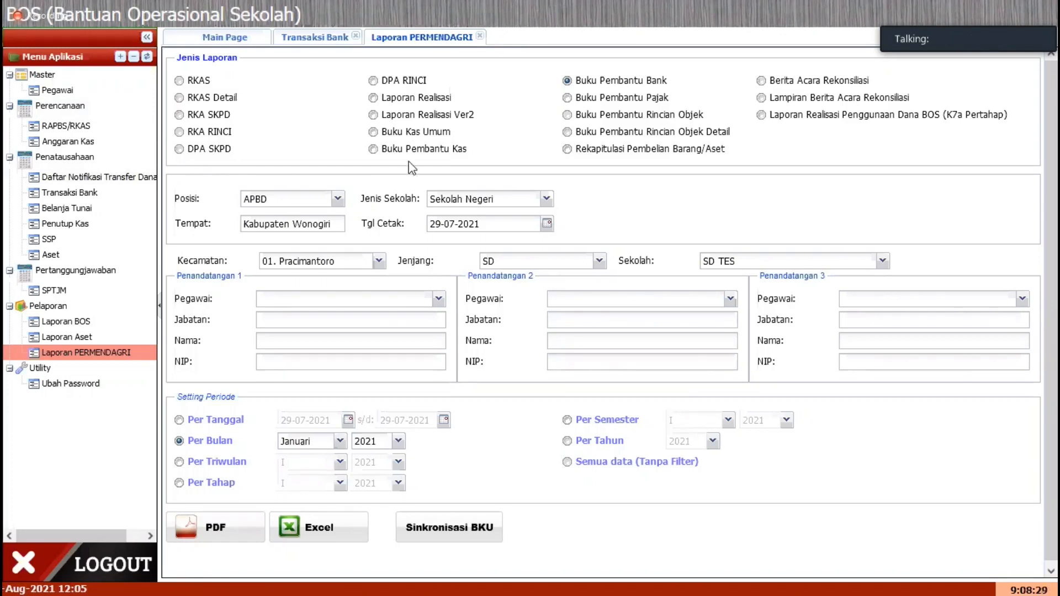
Return to the Transaksi Bank list and select transactions 001 and 002 in turn to review them
click(313, 40)
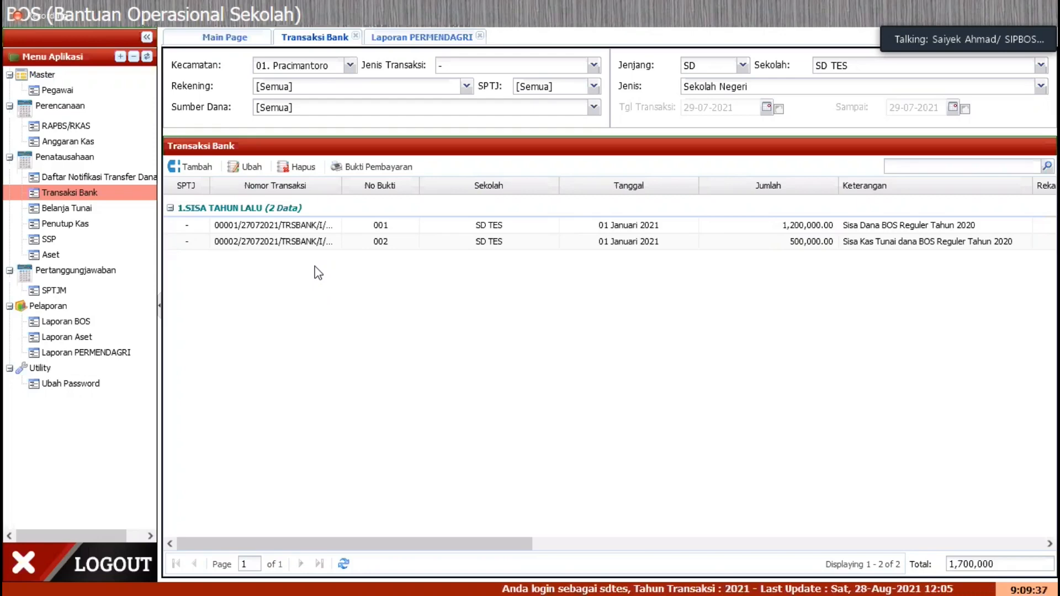
click(327, 229)
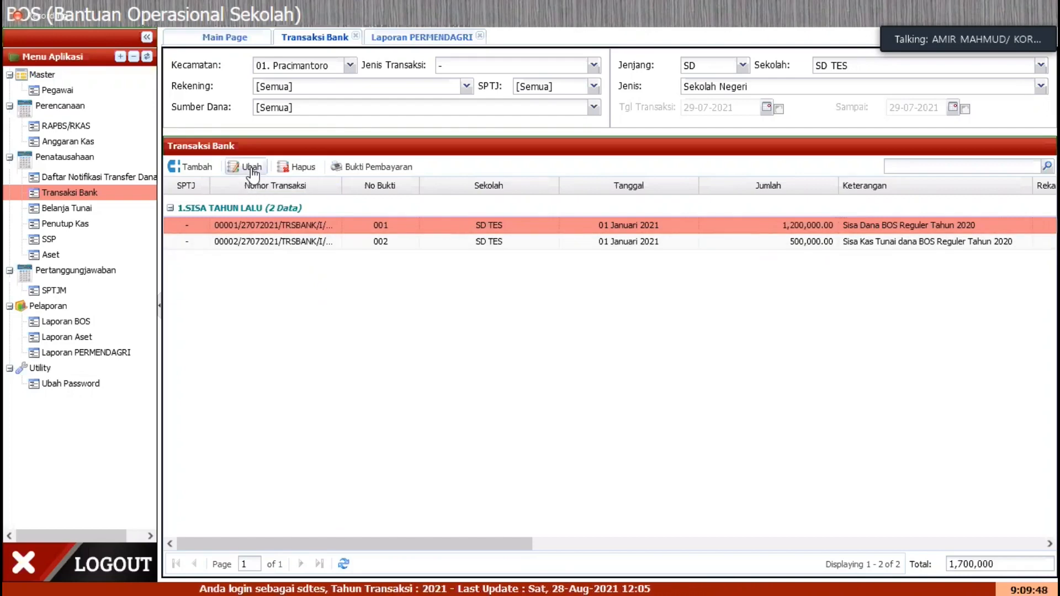
click(295, 243)
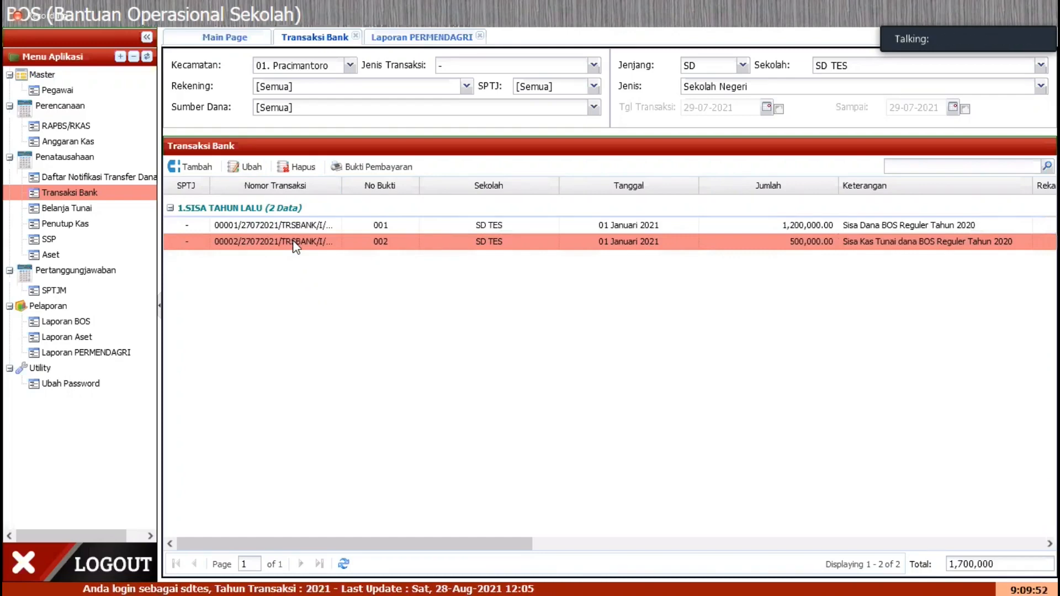
Try to change the Jumlah of bank transaction 002 to 1,200,000, then close the edit form
click(781, 226)
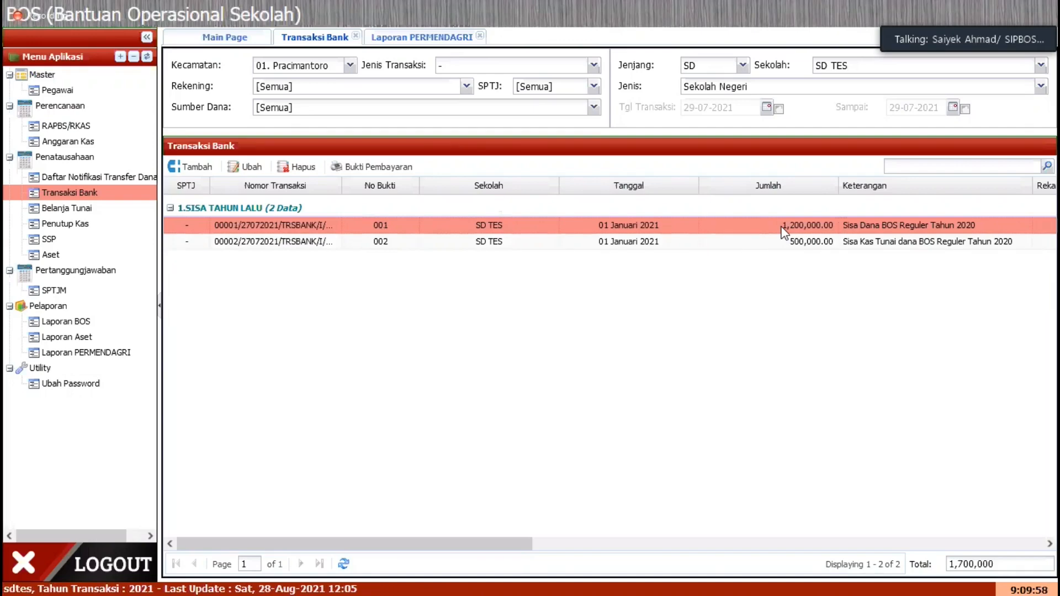
click(790, 247)
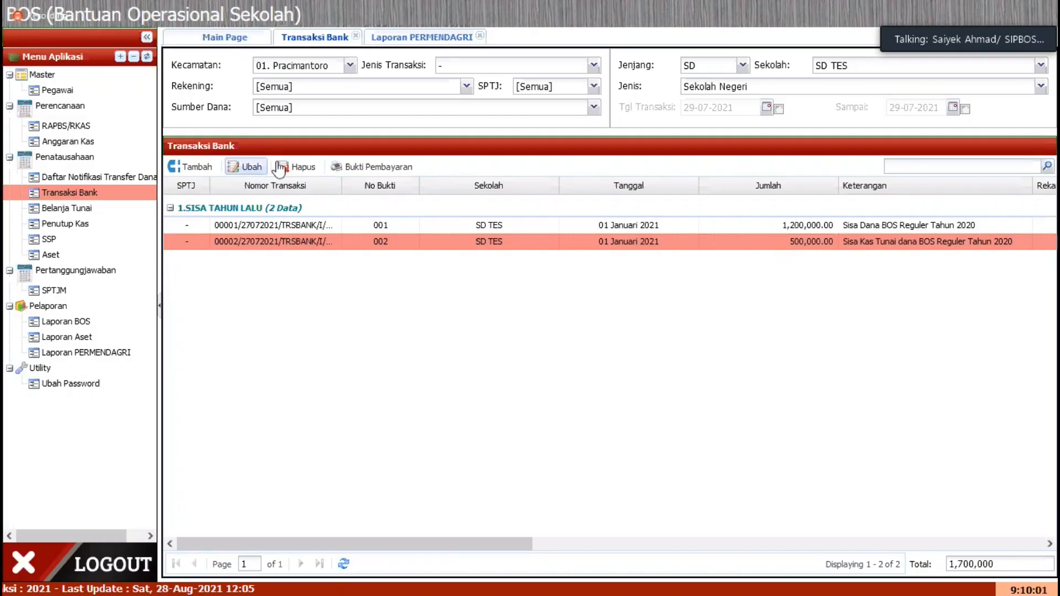
click(246, 166)
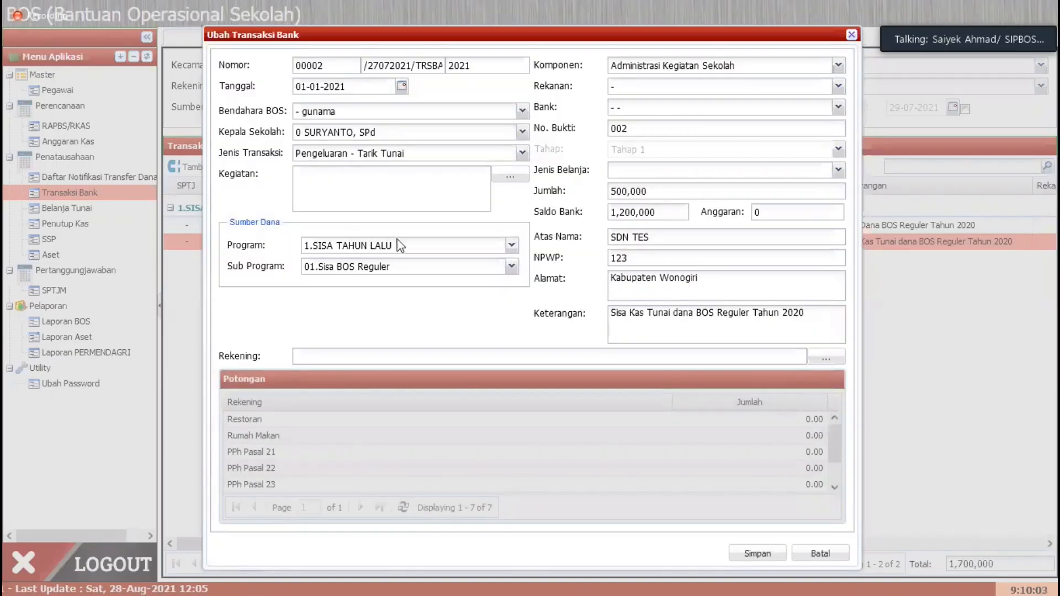
drag(409, 154, 346, 155)
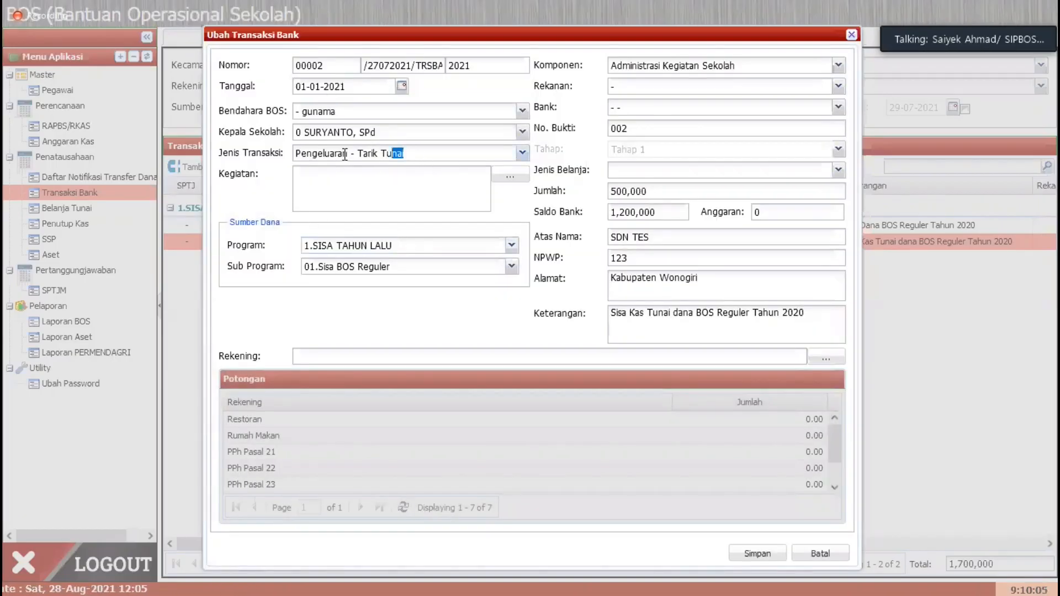
click(530, 204)
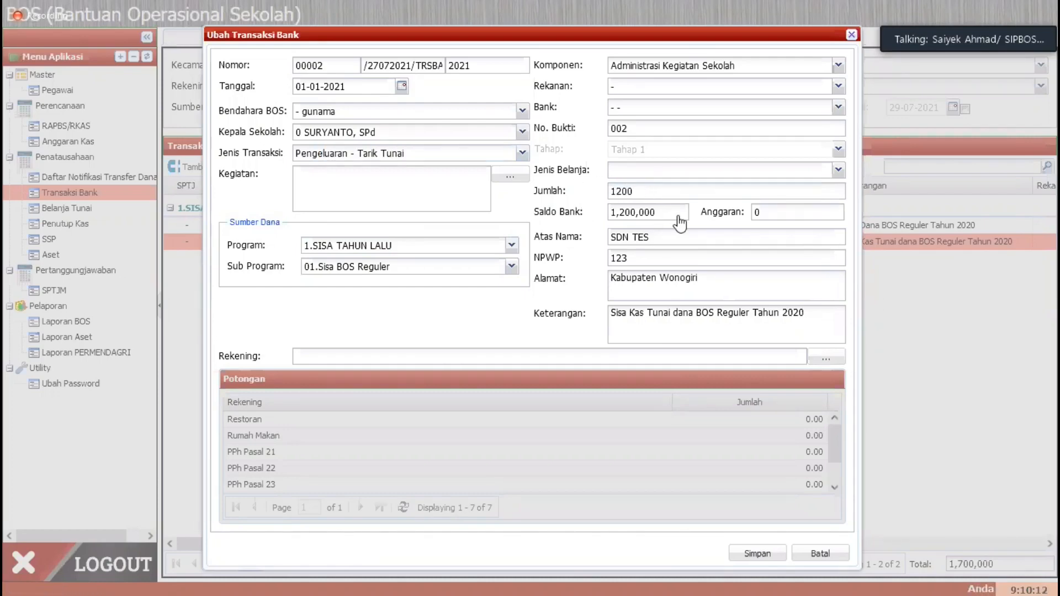
text(000)
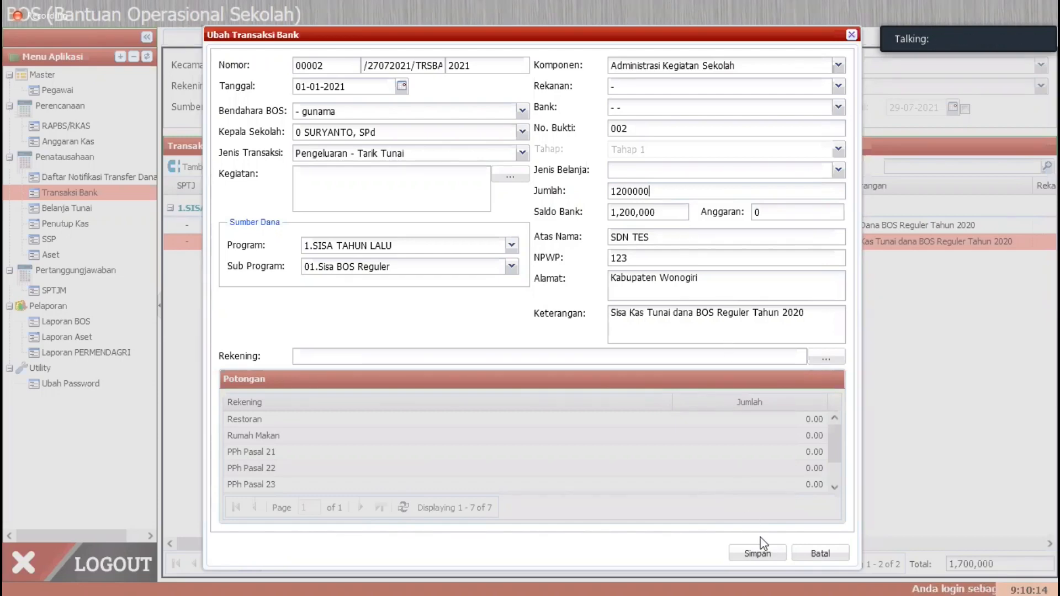
click(768, 552)
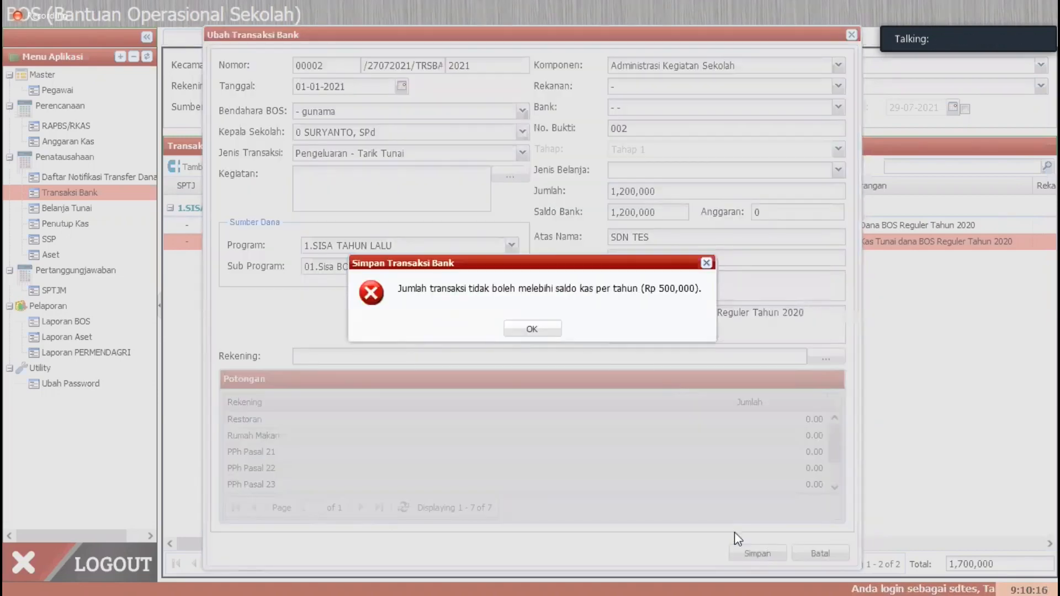
click(531, 330)
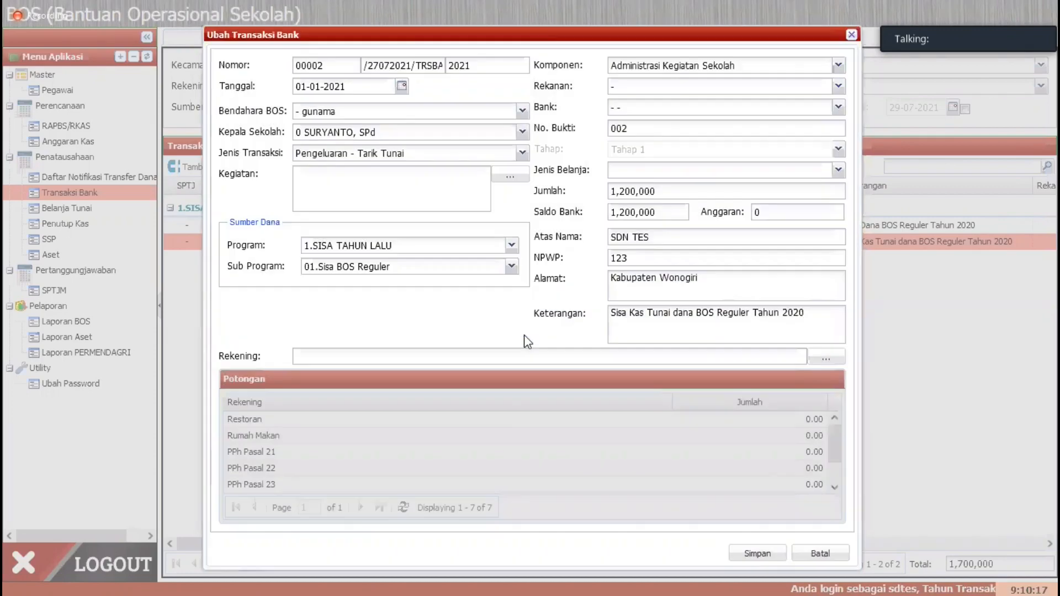
key(Escape)
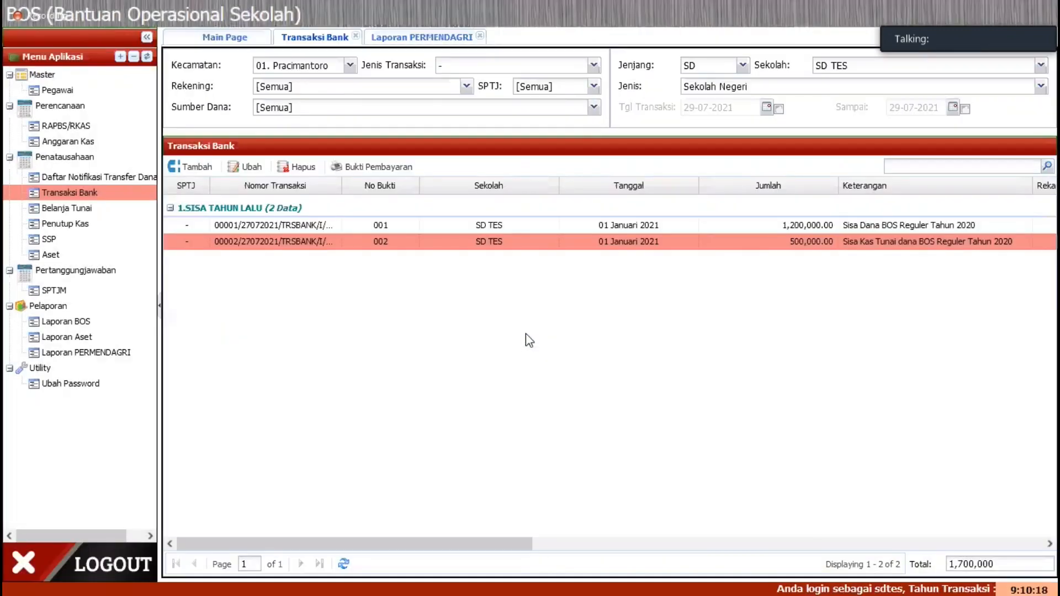
Delete bank transaction 002 and start a new bank transaction dated 01-01-2021
click(299, 167)
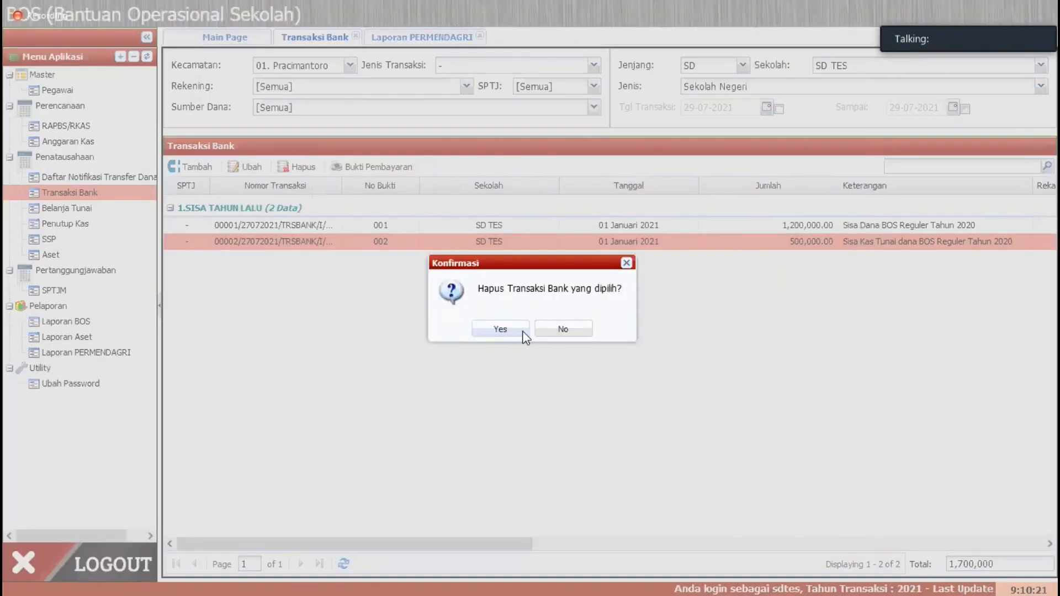
click(524, 331)
click(193, 167)
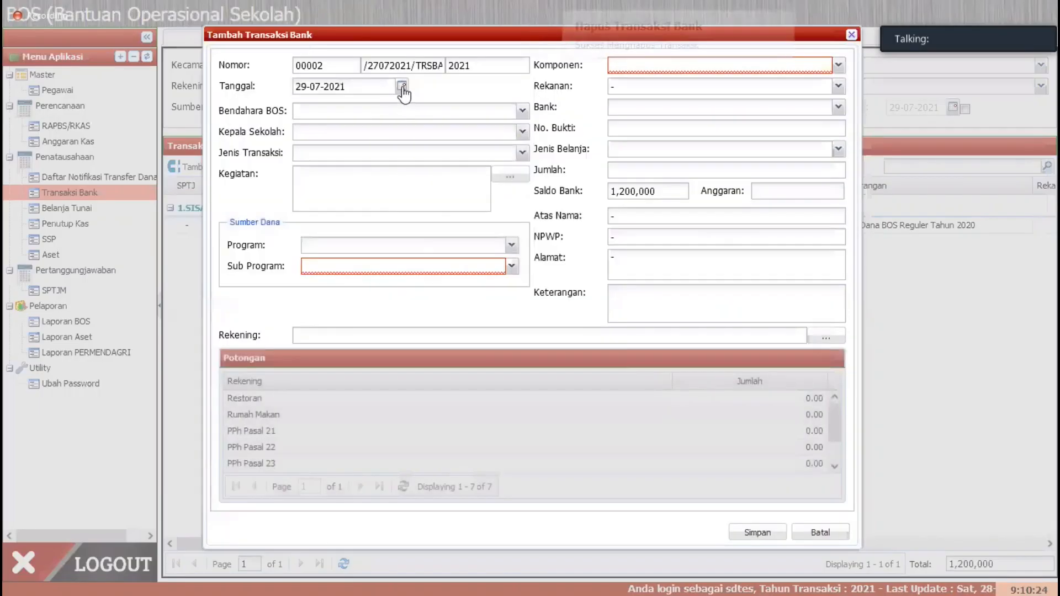
click(401, 86)
click(302, 106)
click(302, 105)
click(302, 105)
click(303, 106)
click(302, 106)
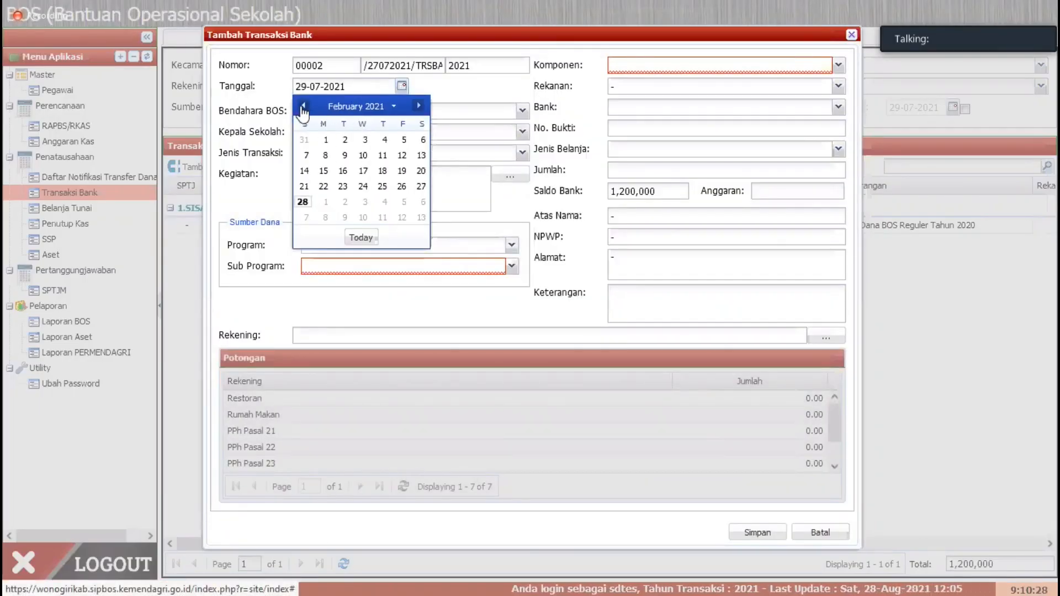
click(303, 105)
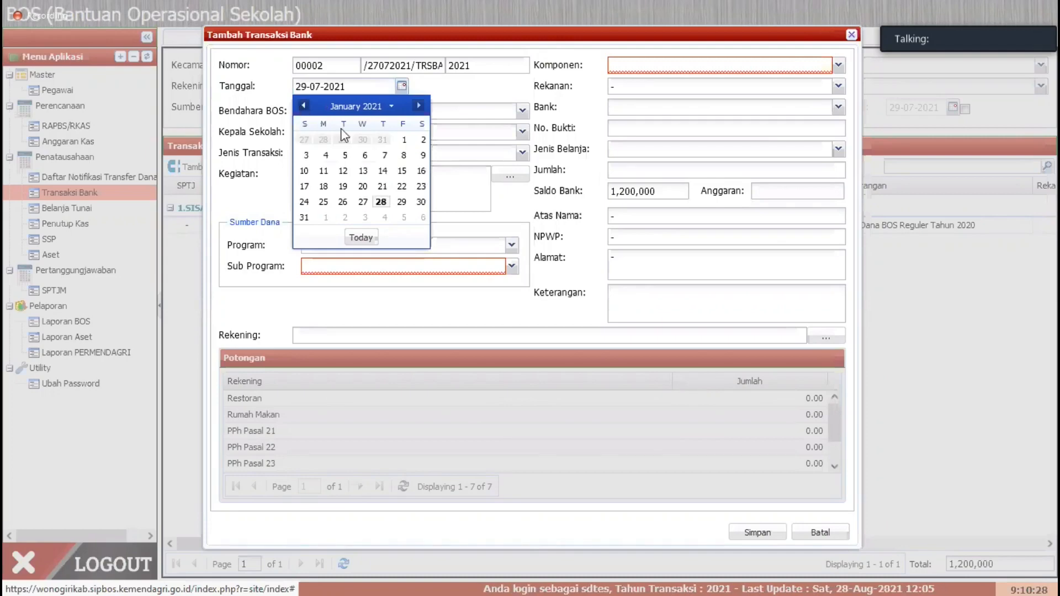
click(404, 140)
Select the Bendahara BOS and Kepala Sekolah, and set Jenis Transaksi to Pengeluaran - Tarik Tunai
click(457, 111)
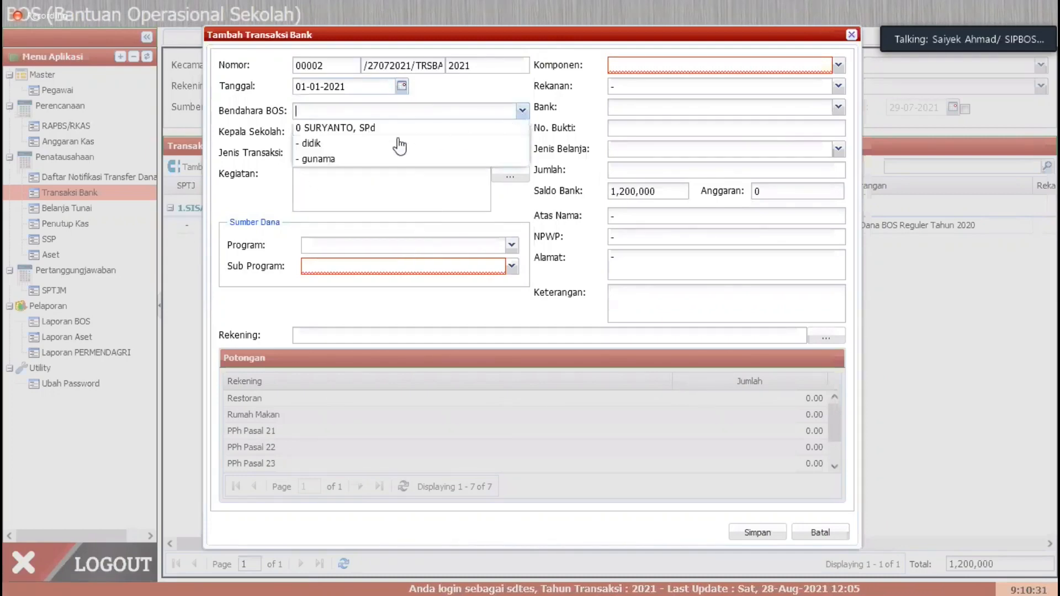
click(364, 160)
click(522, 131)
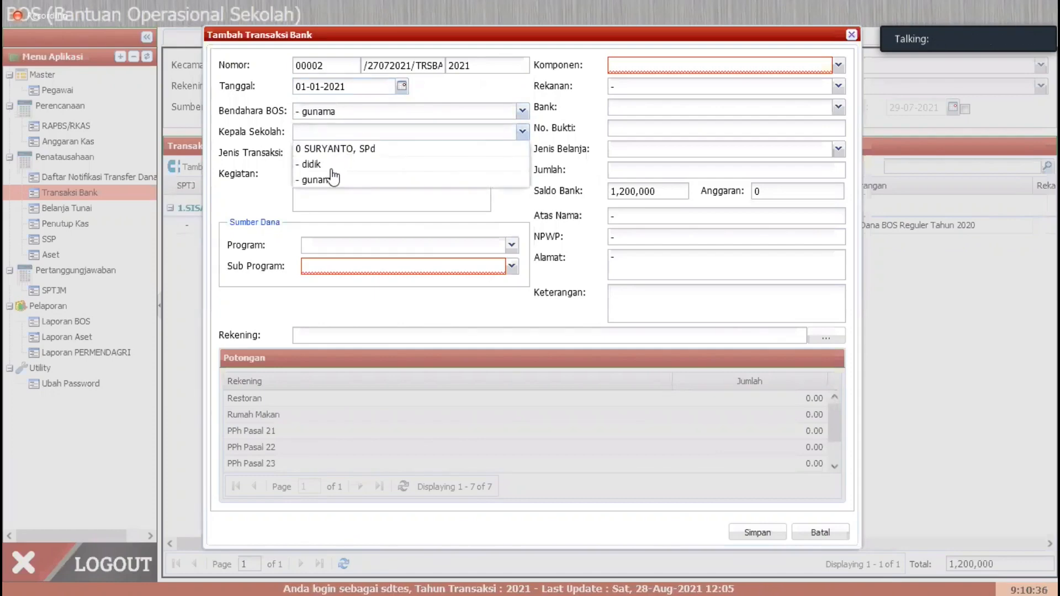
click(351, 150)
click(522, 153)
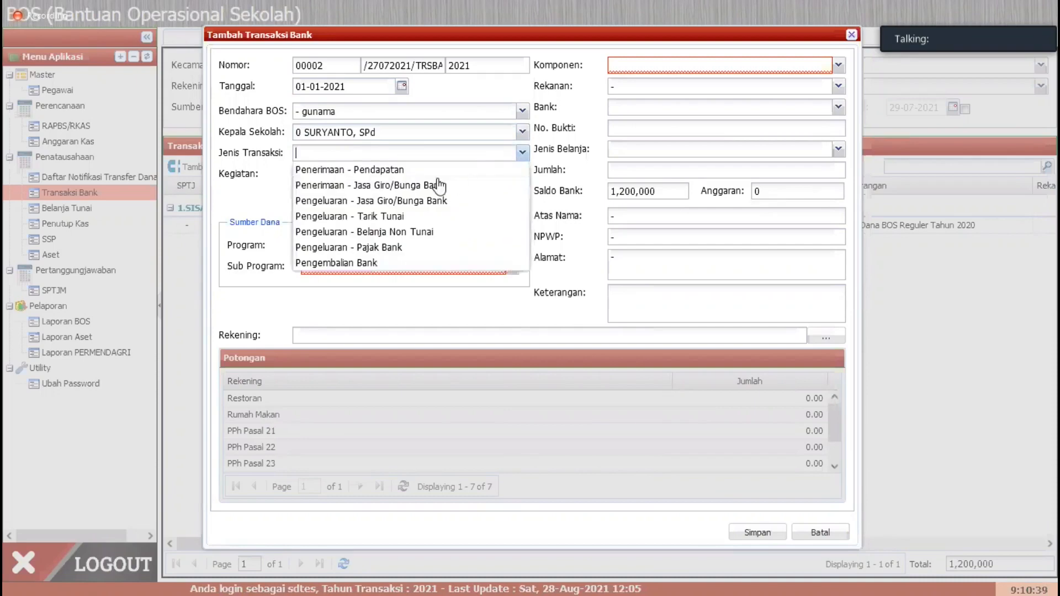
click(394, 217)
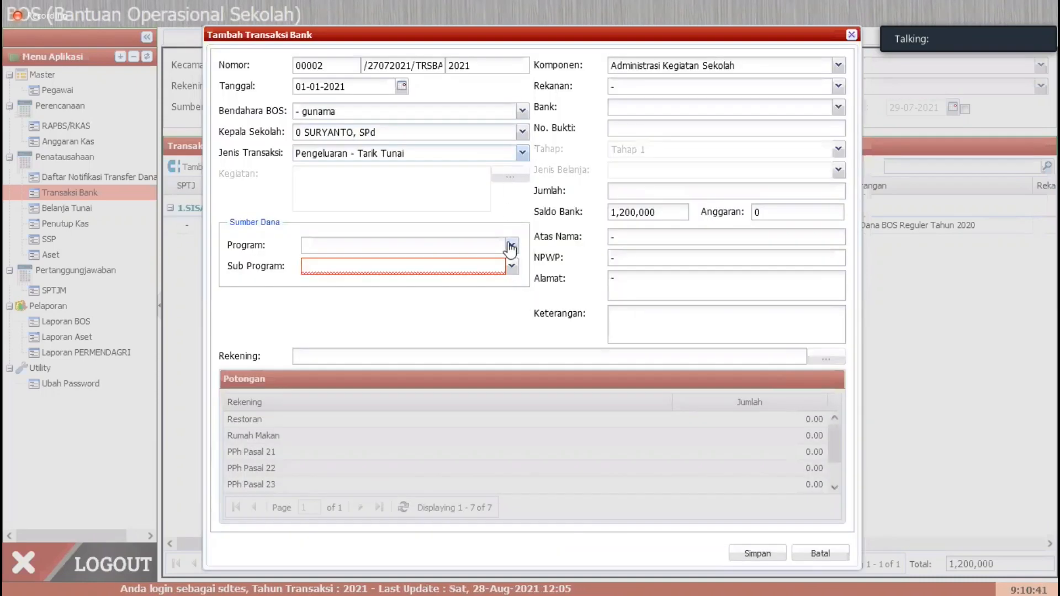
Set the fund source to program 1.SISA TAHUN LALU, sub program 01.Sisa BOS Reguler, and choose the "- -" bank entry
click(512, 244)
click(403, 262)
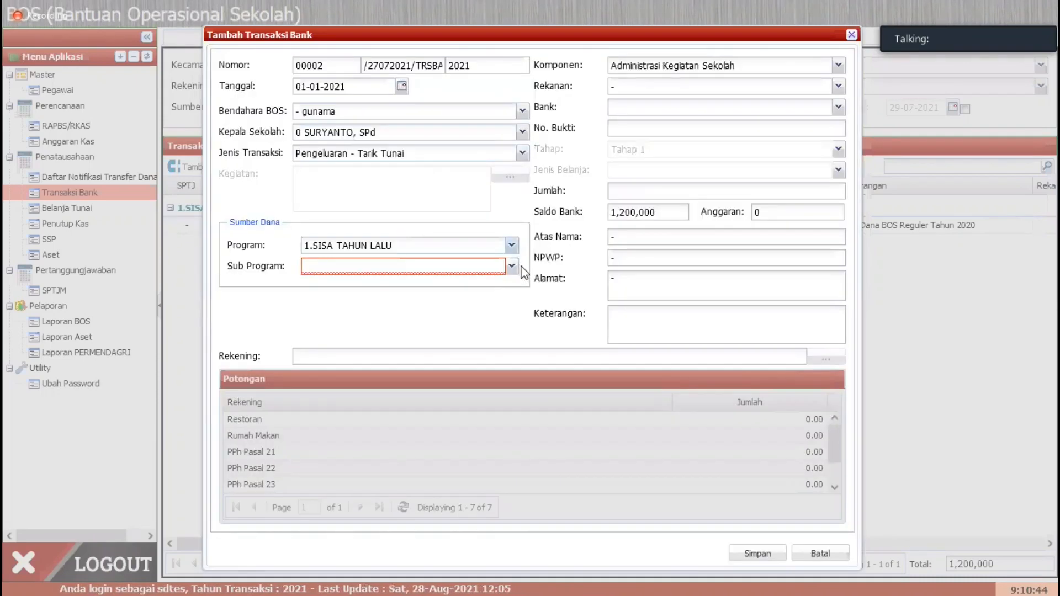
click(511, 268)
click(407, 280)
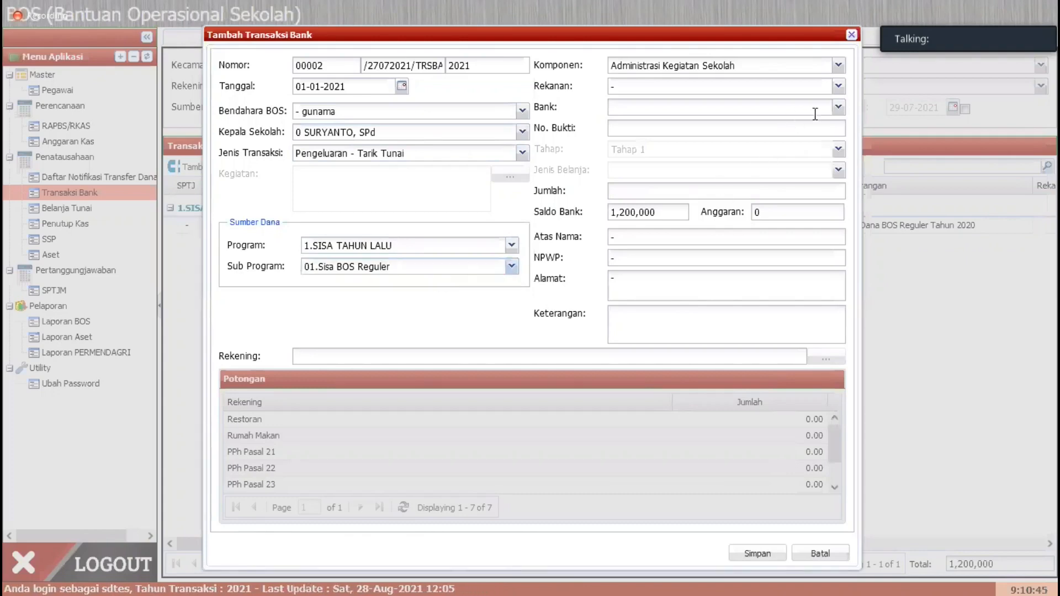
click(838, 107)
click(684, 128)
Set Jumlah to 1,200,000 and Atas Nama to SDN TES, and fill in the NPWP and Alamat
click(675, 192)
text(1,200,00)
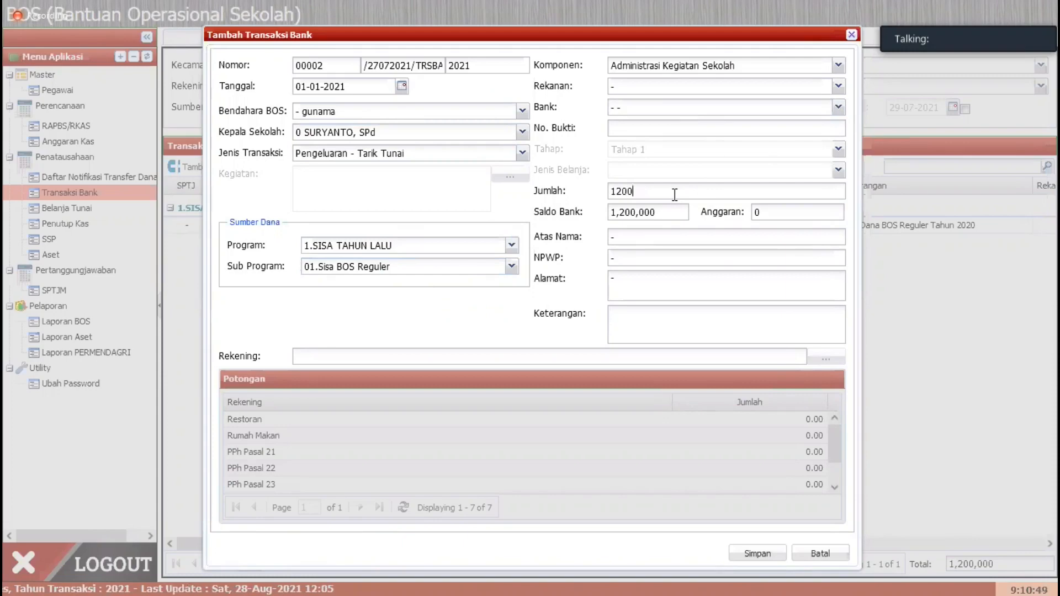
text(000)
click(613, 237)
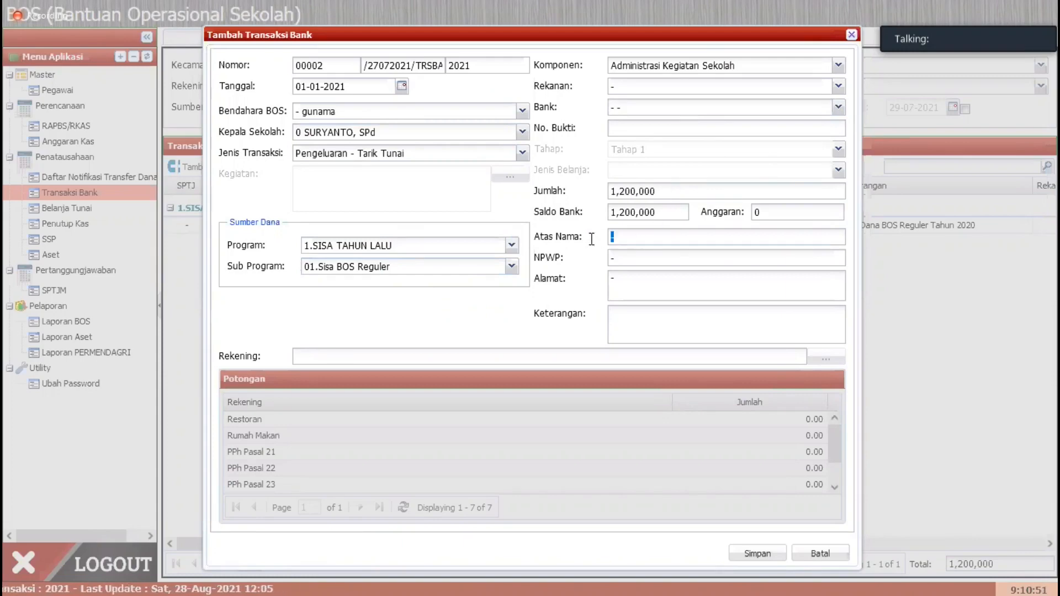
text(SDB)
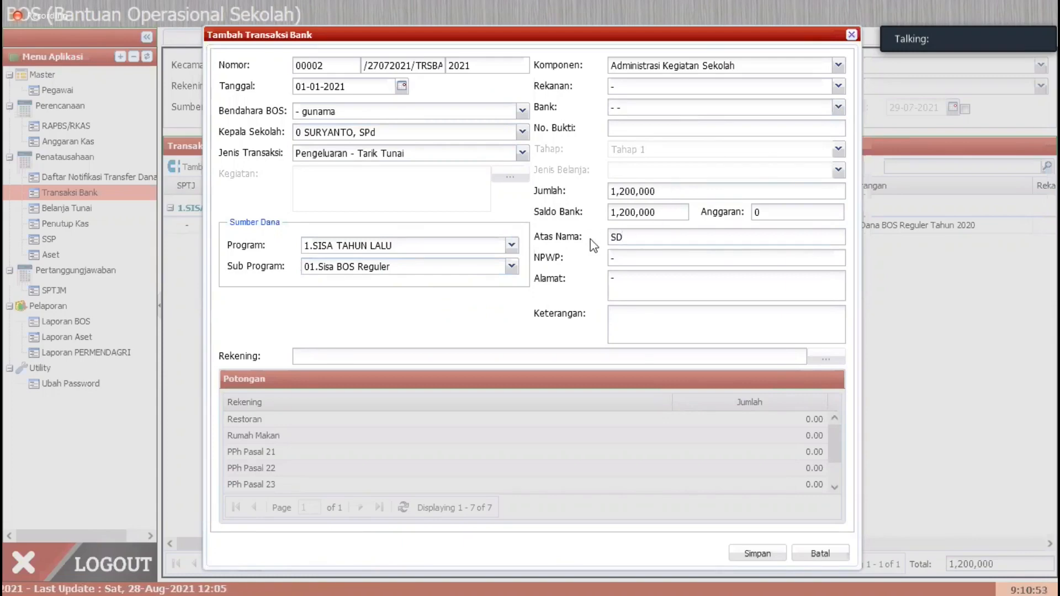
key(BackSpace)
key(BackSpace)
text(N TE)
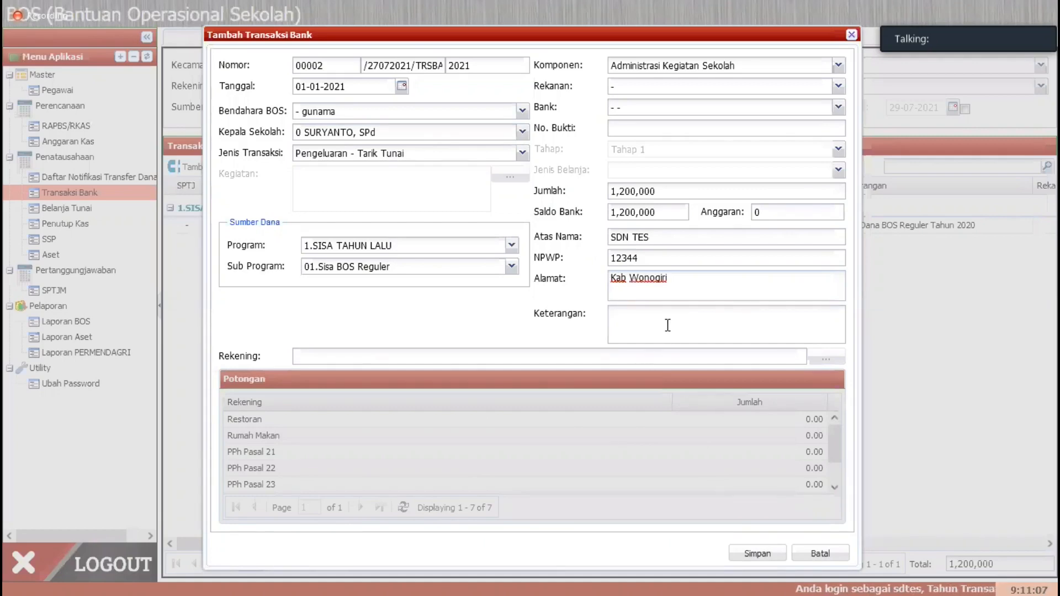
Enter the Keterangan "Sisa Kas Tunai Dana BOS Reguler Tahun 2020" and save the new bank transaction
text(S)
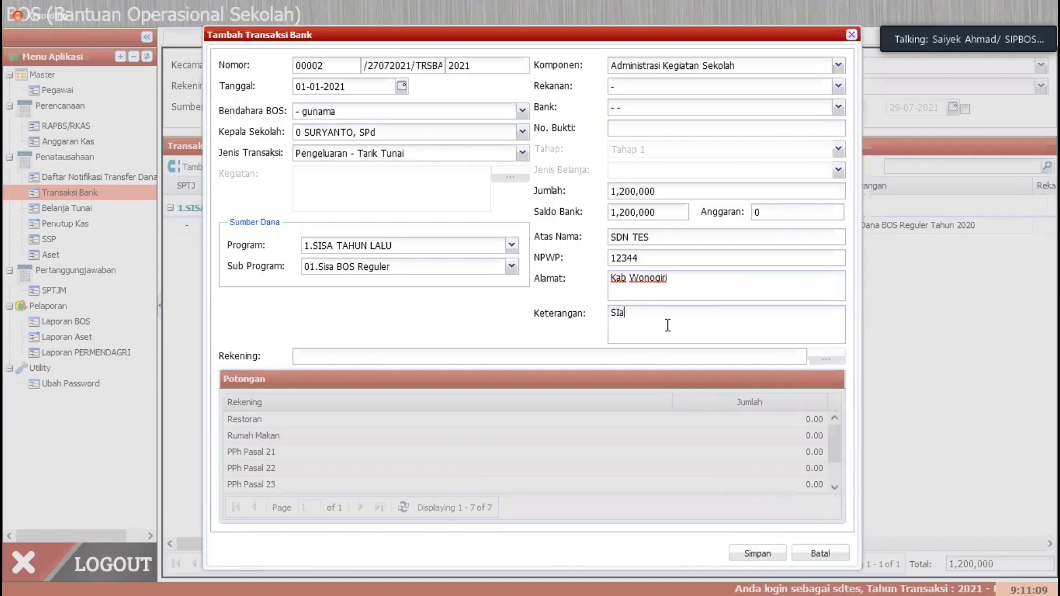
text(isa K)
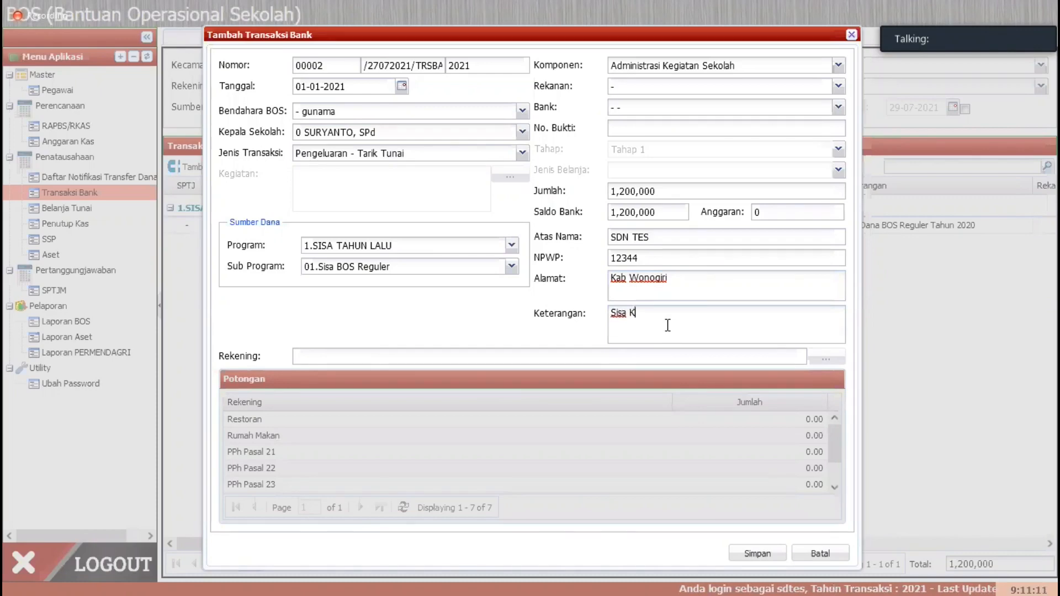
text(as Tunai D)
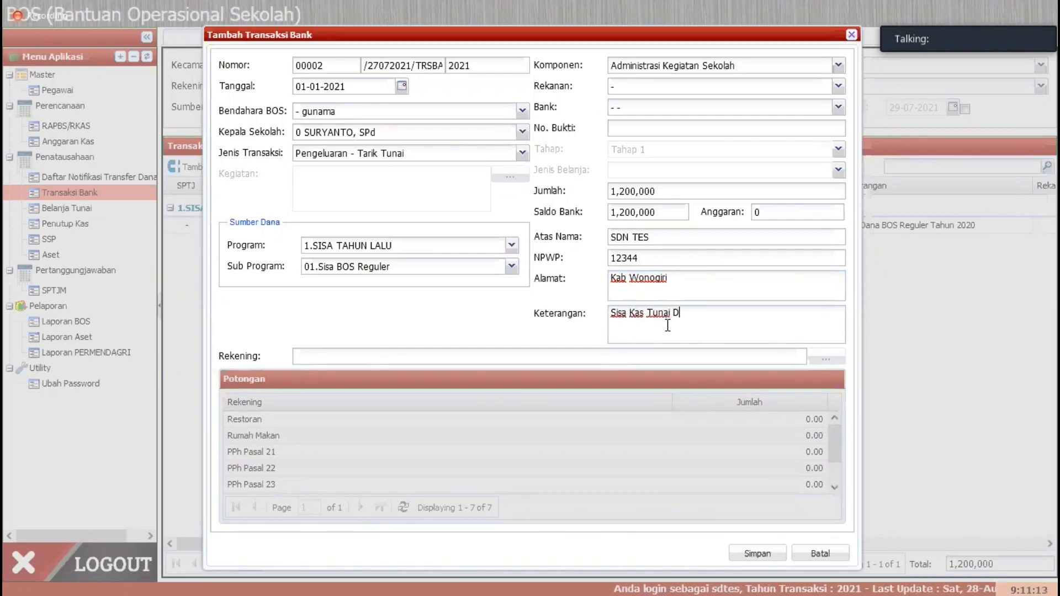
text(ana BOS Re)
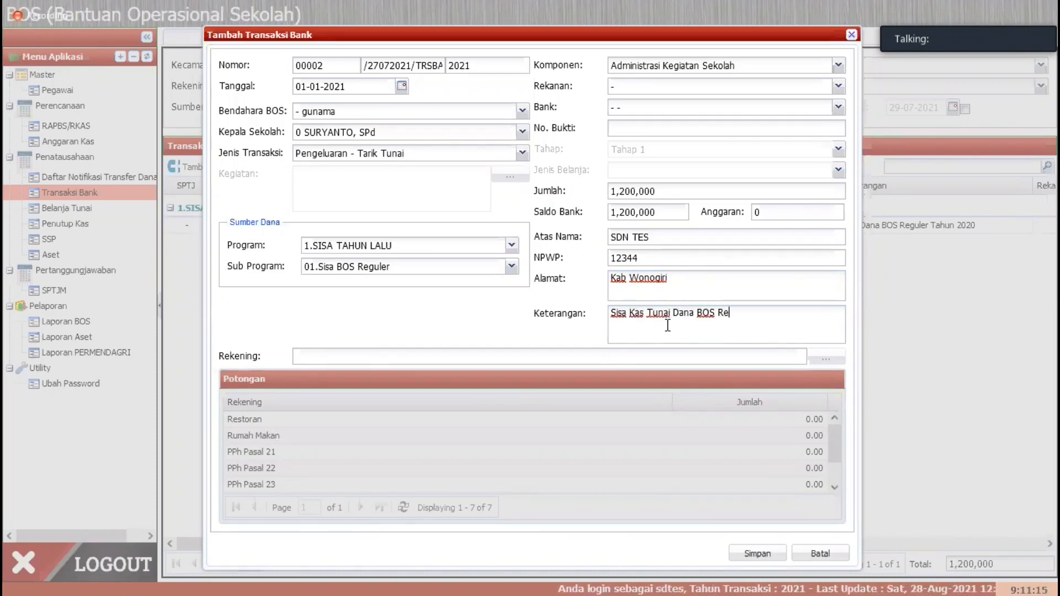
text(guler Tahun 2)
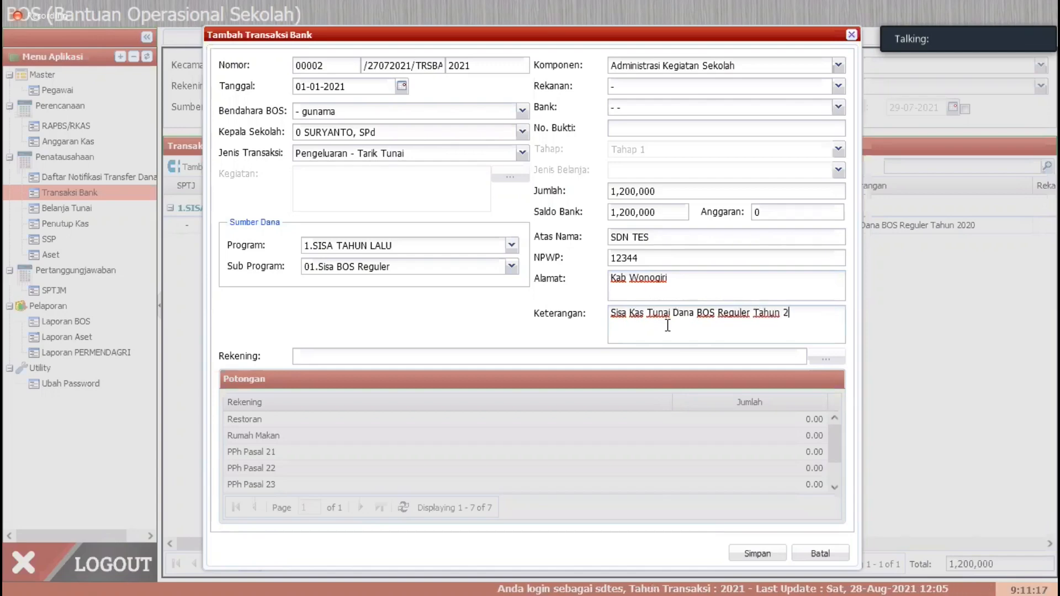
text(020)
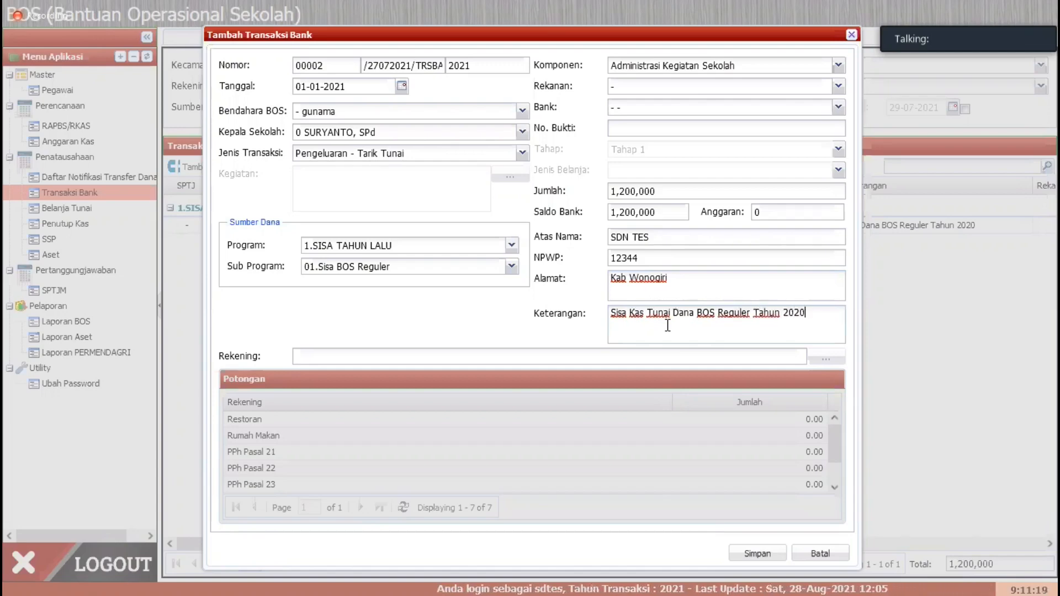
click(764, 554)
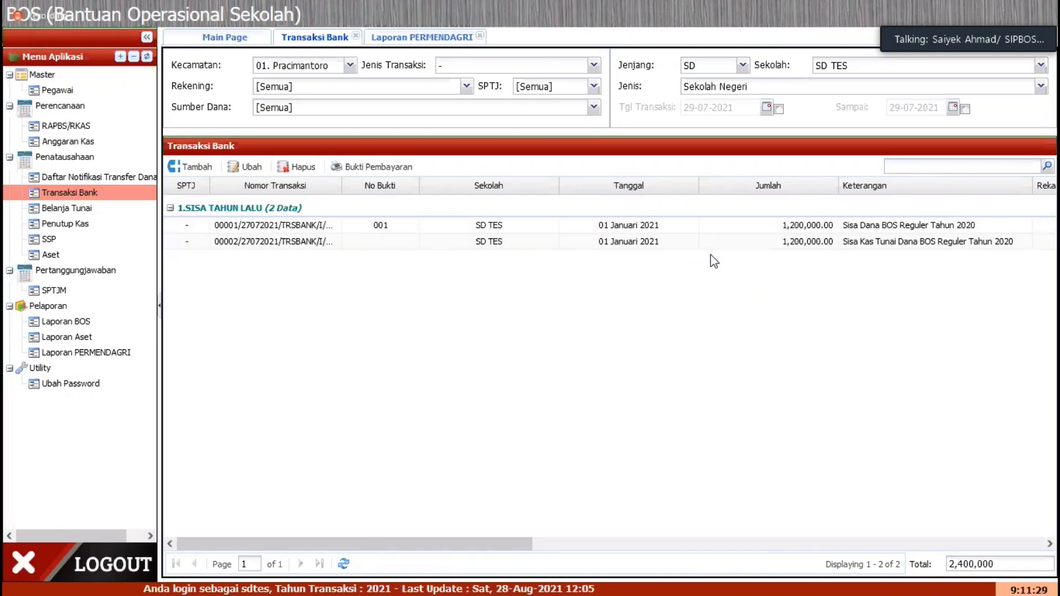
Generate the Buku Kas Umum PDF for Januari 2021 from Laporan PERMENDAGRI, review its Saldo Tunai and Saldo Bank, and close it
click(423, 38)
click(423, 134)
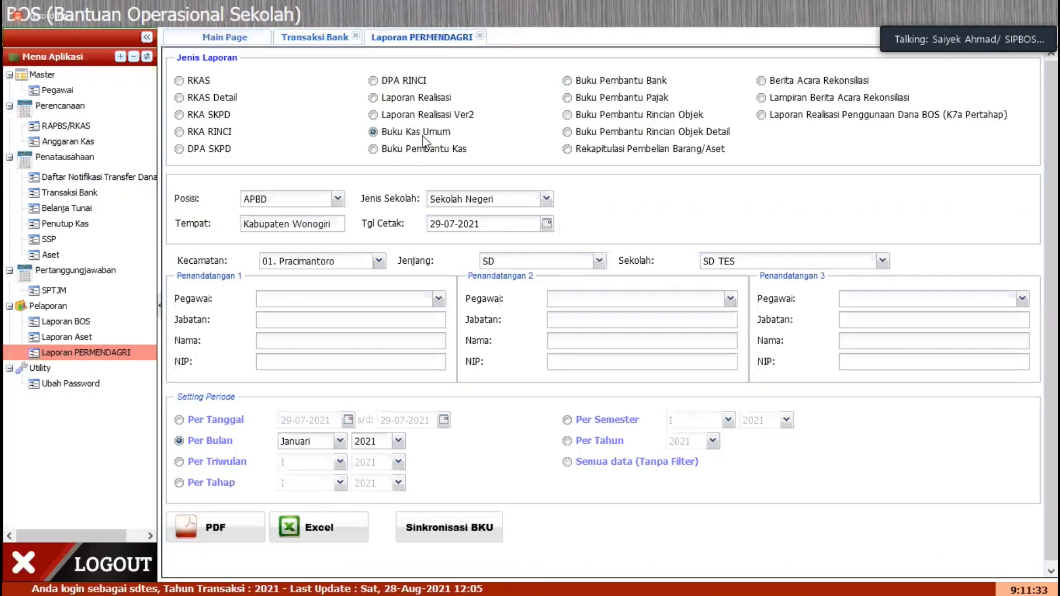
click(226, 526)
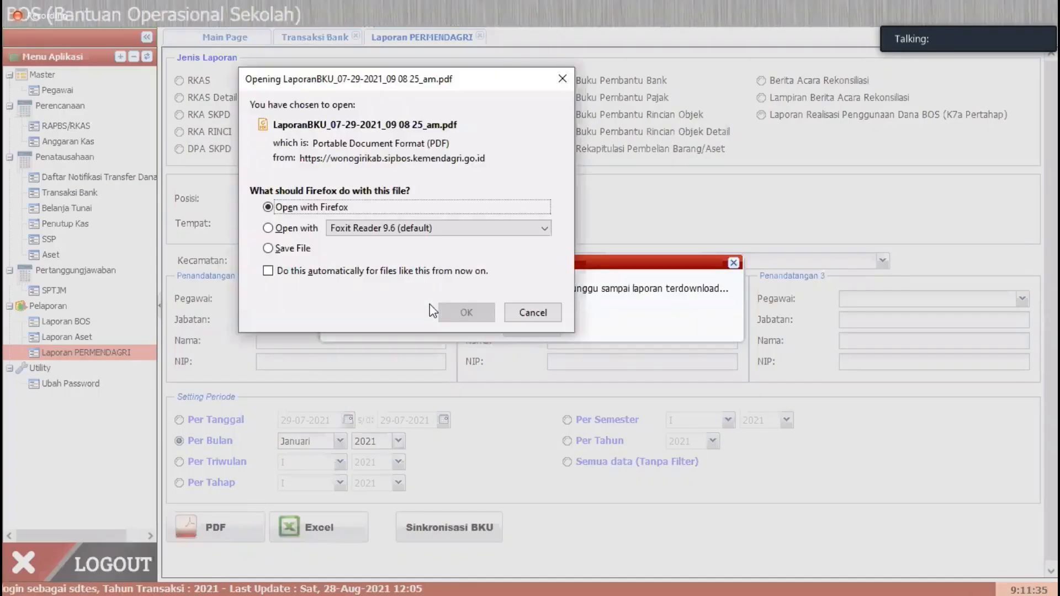
click(440, 311)
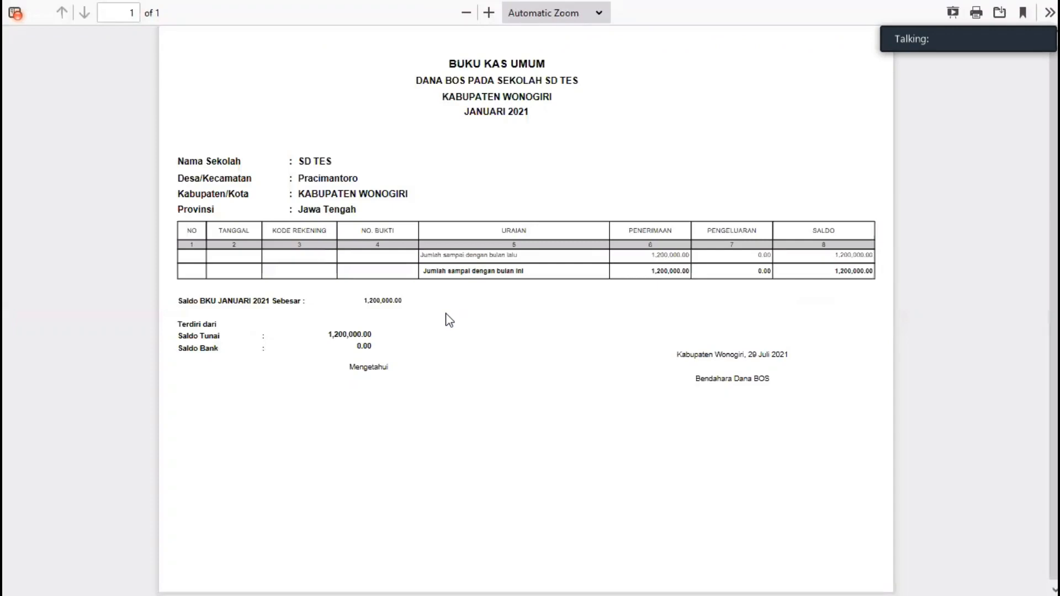
scroll(450, 320, up, 2)
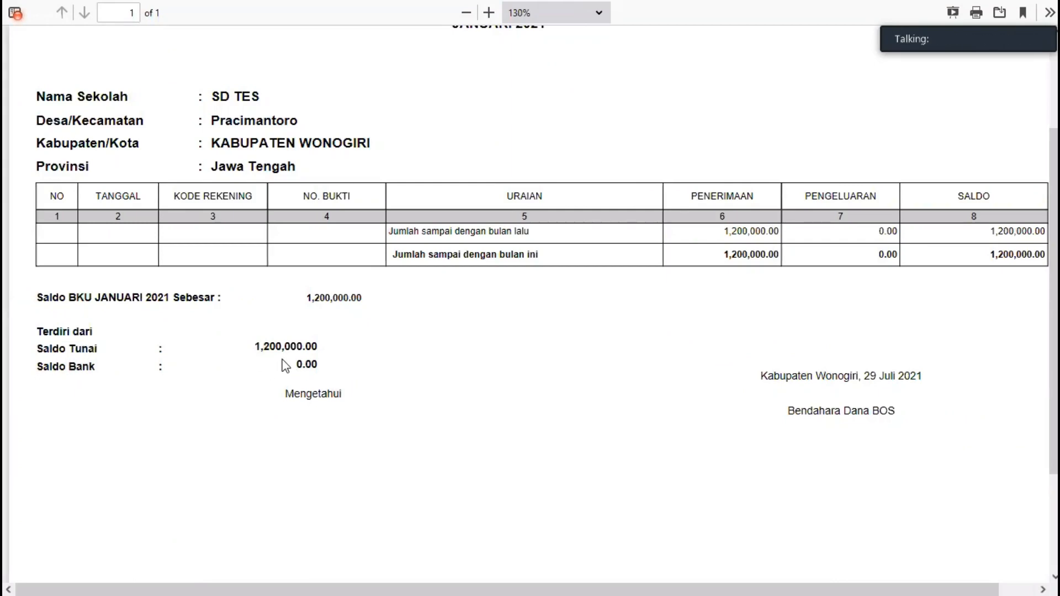
key(ctrl+w)
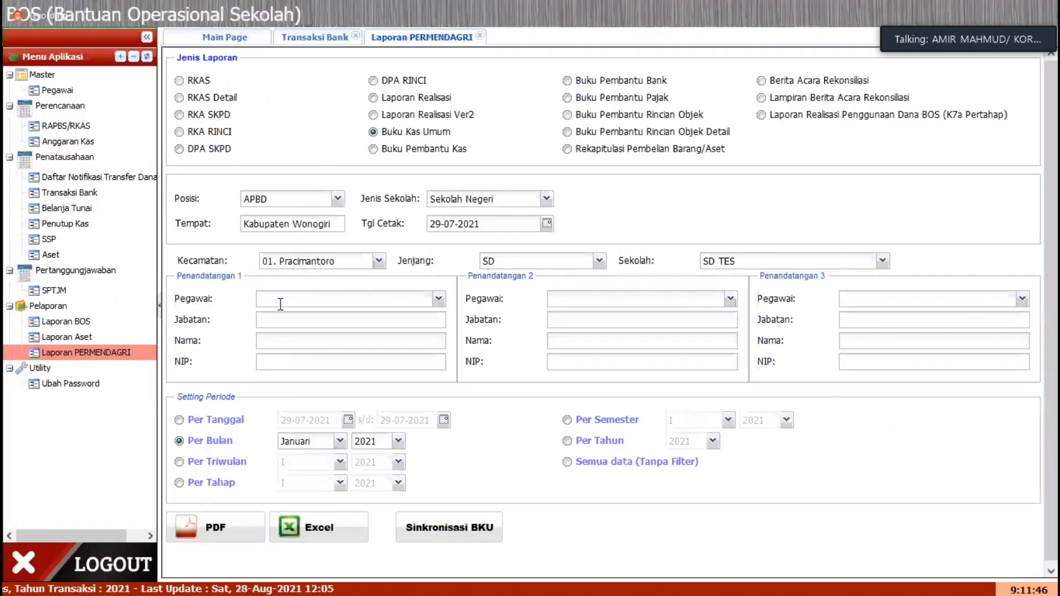
Reload the application and open the Daftar Notifikasi Transfer Dana list, with Transaksi Bank opened alongside it
click(303, 40)
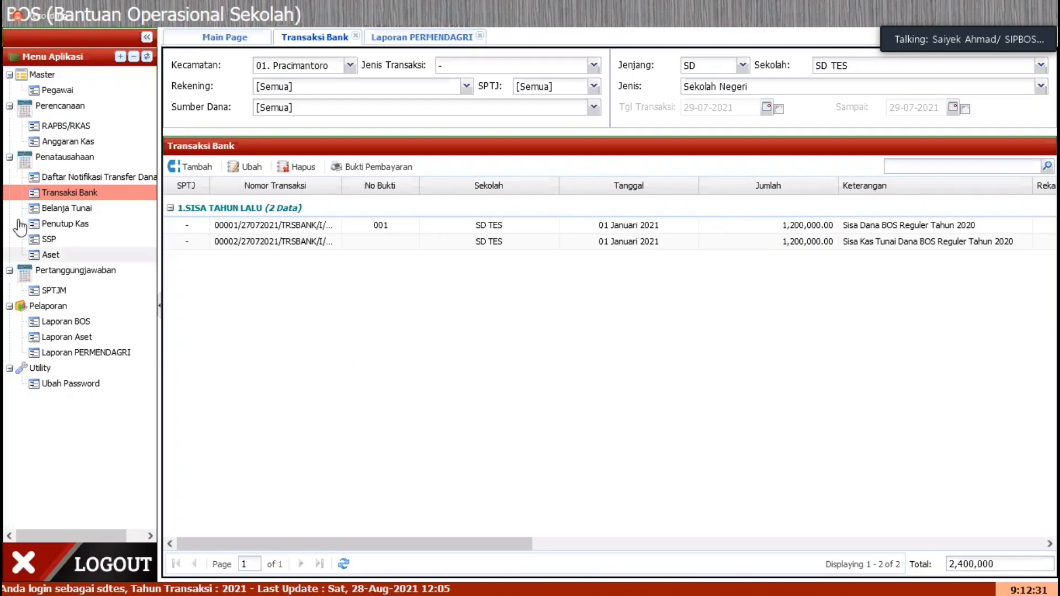
click(100, 177)
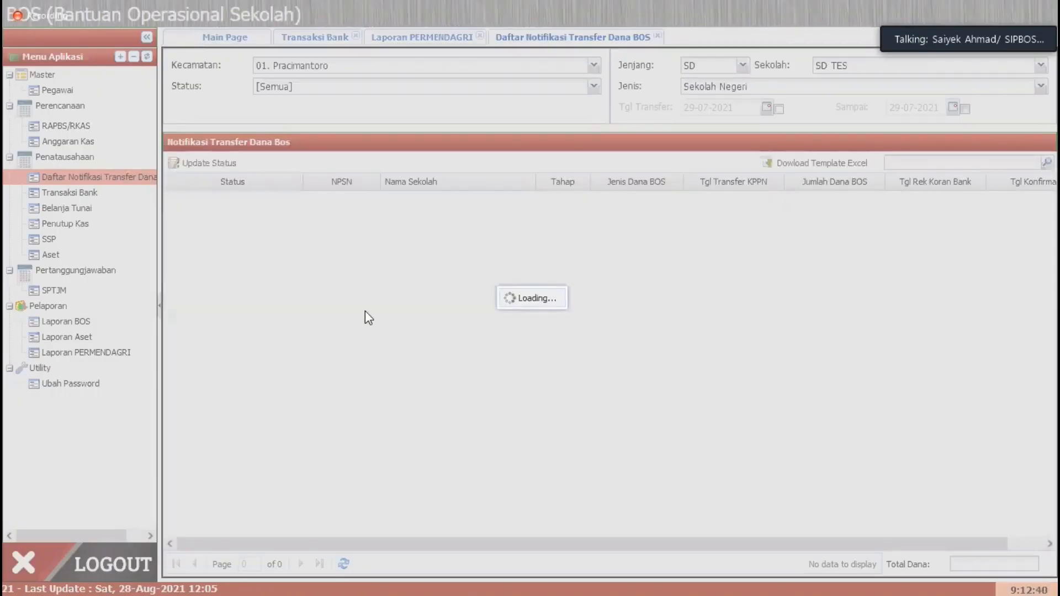
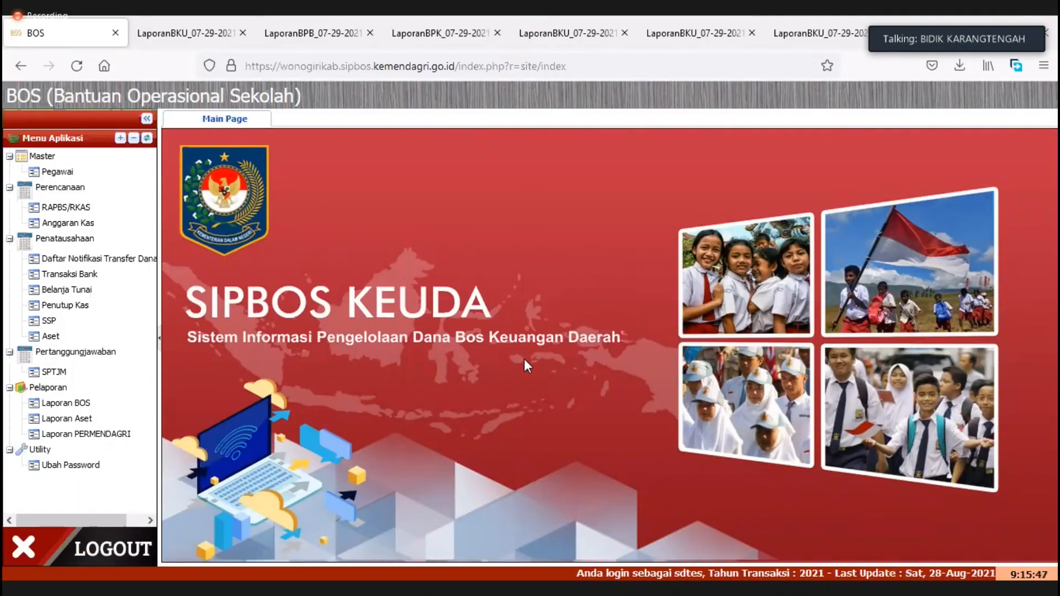
key(F11)
key(F5)
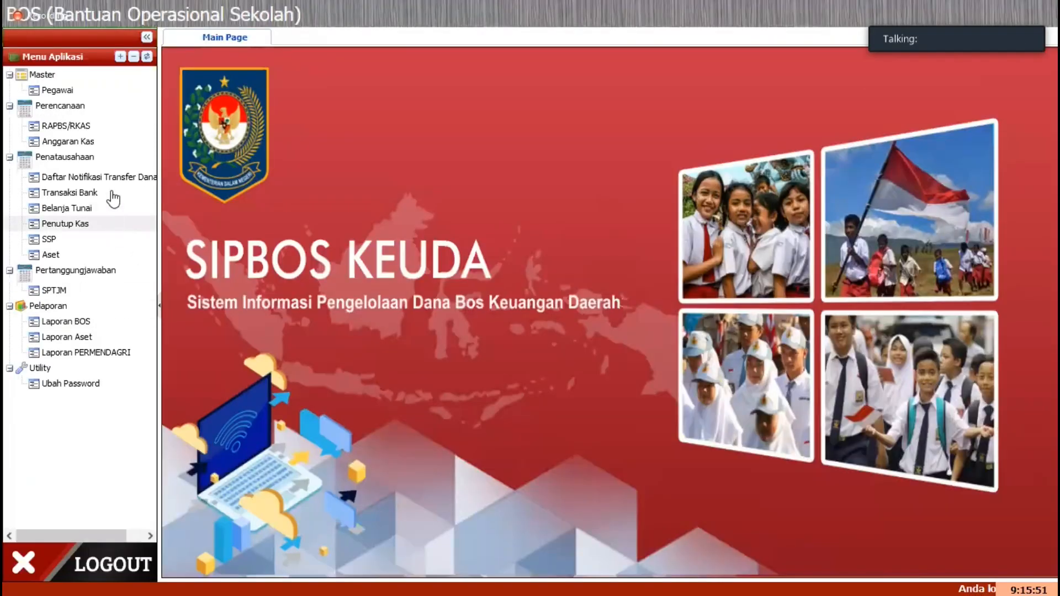
click(116, 178)
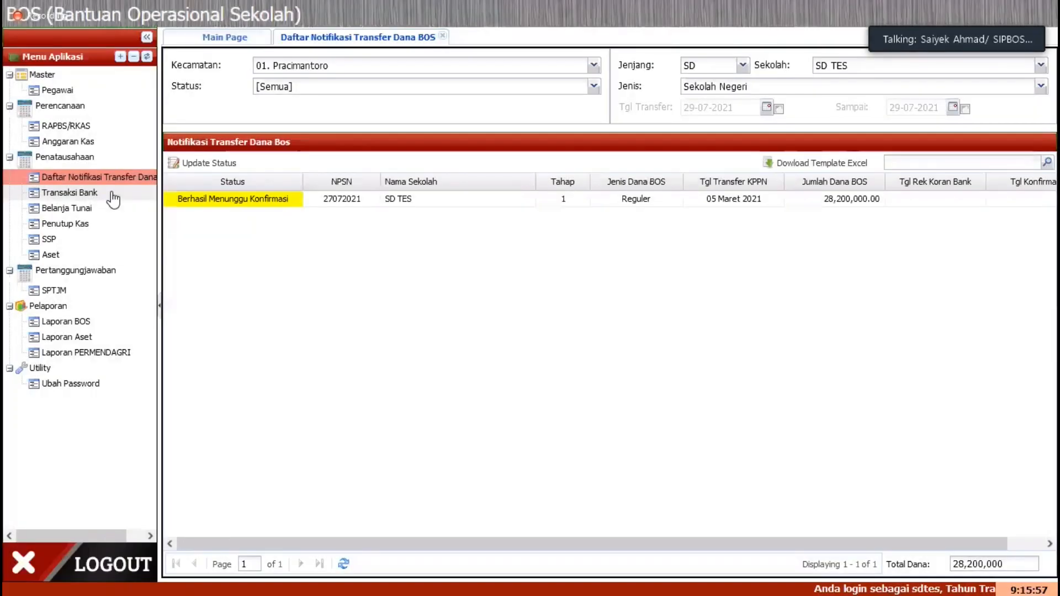
click(111, 192)
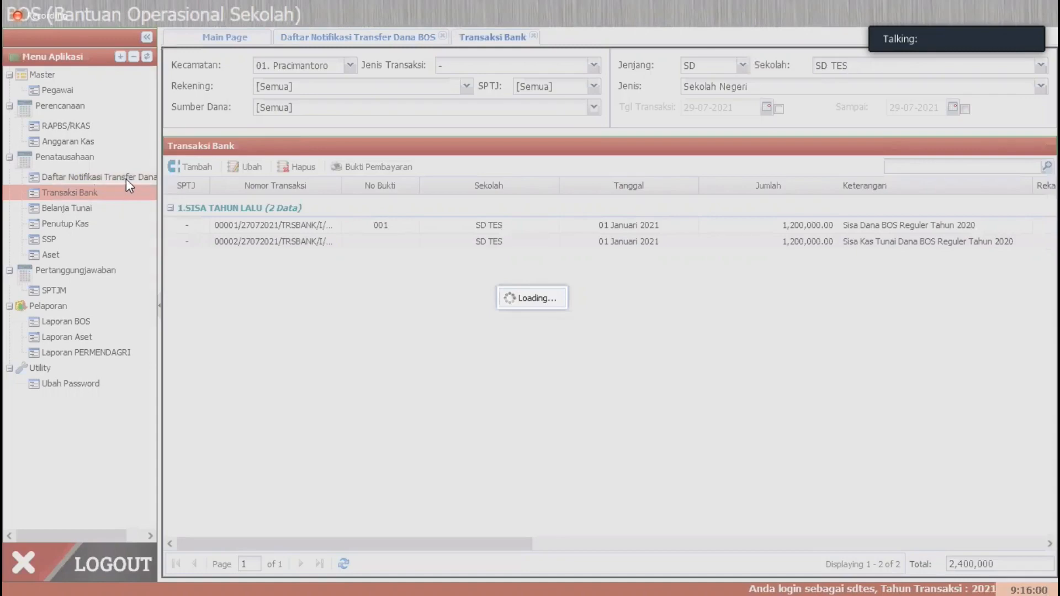
click(126, 178)
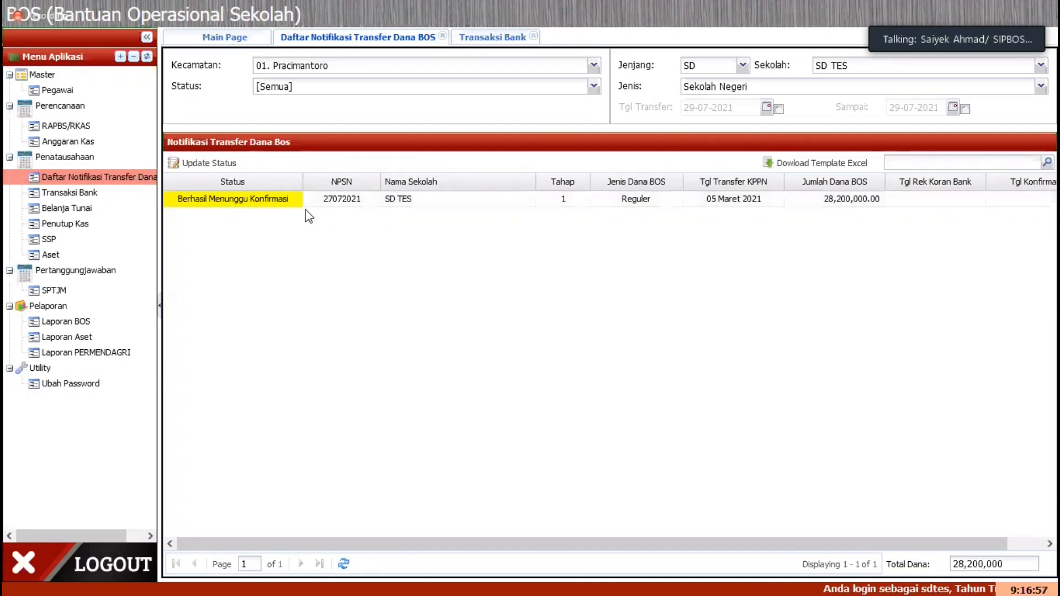
Open the status update for SD TES's Reguler Tahap 1 transfer notification and review its school, fund type and amount details
click(292, 202)
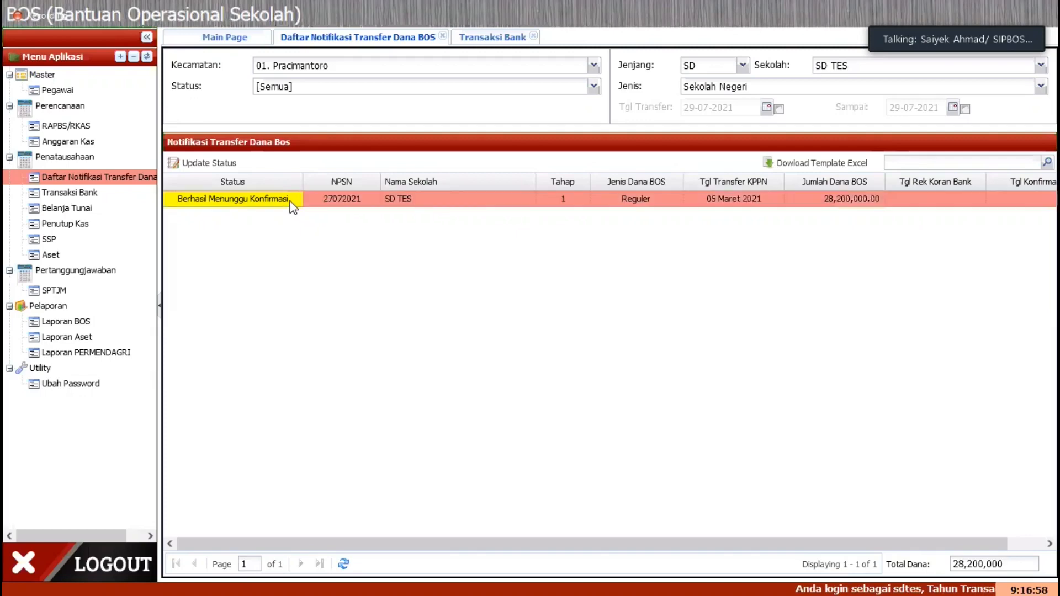
click(210, 166)
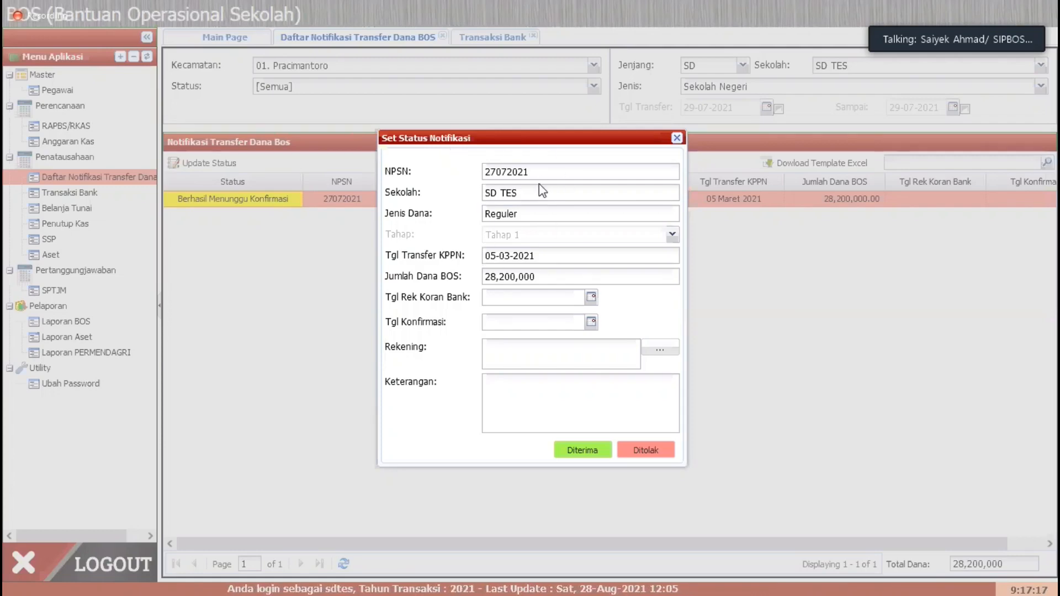
double_click(516, 172)
click(543, 199)
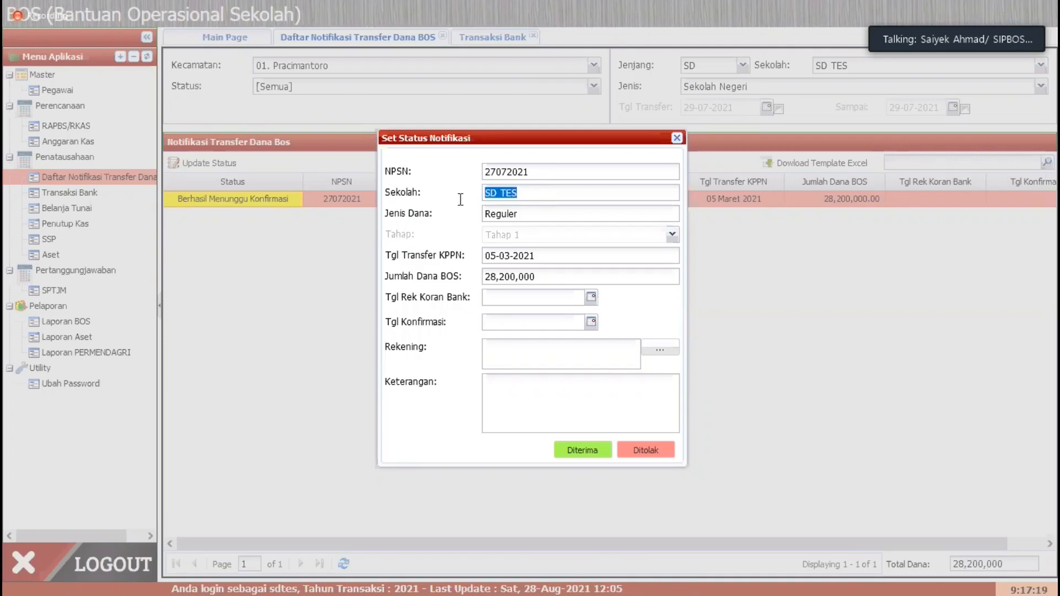
click(530, 215)
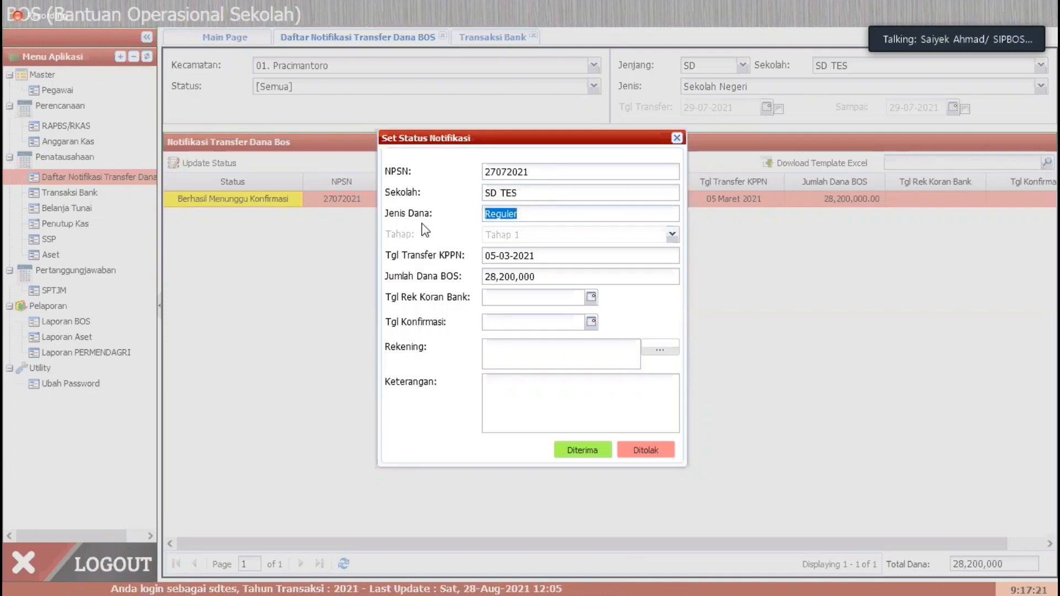
click(425, 230)
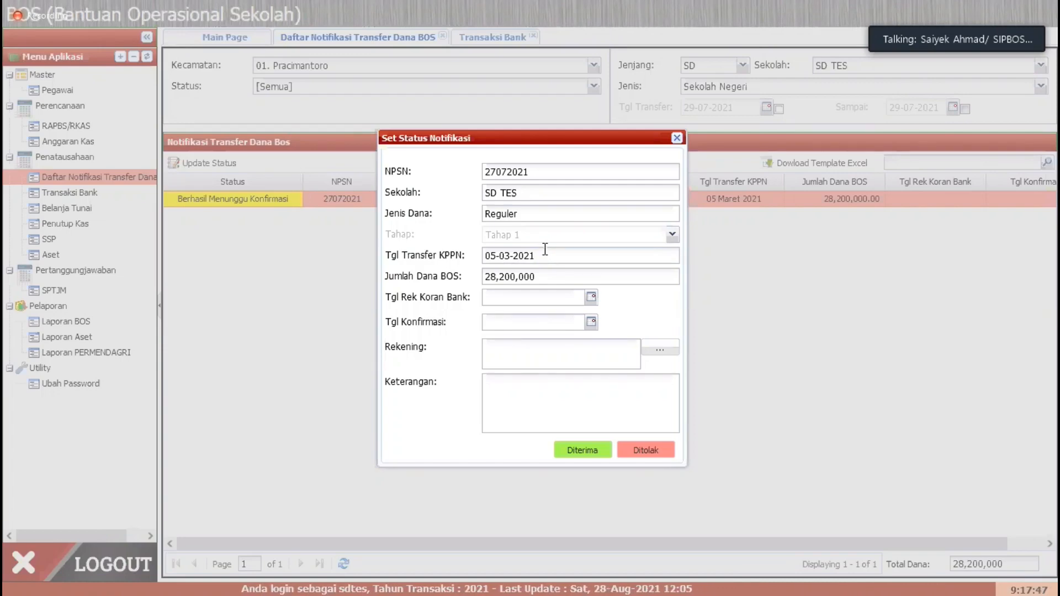
click(572, 277)
click(655, 311)
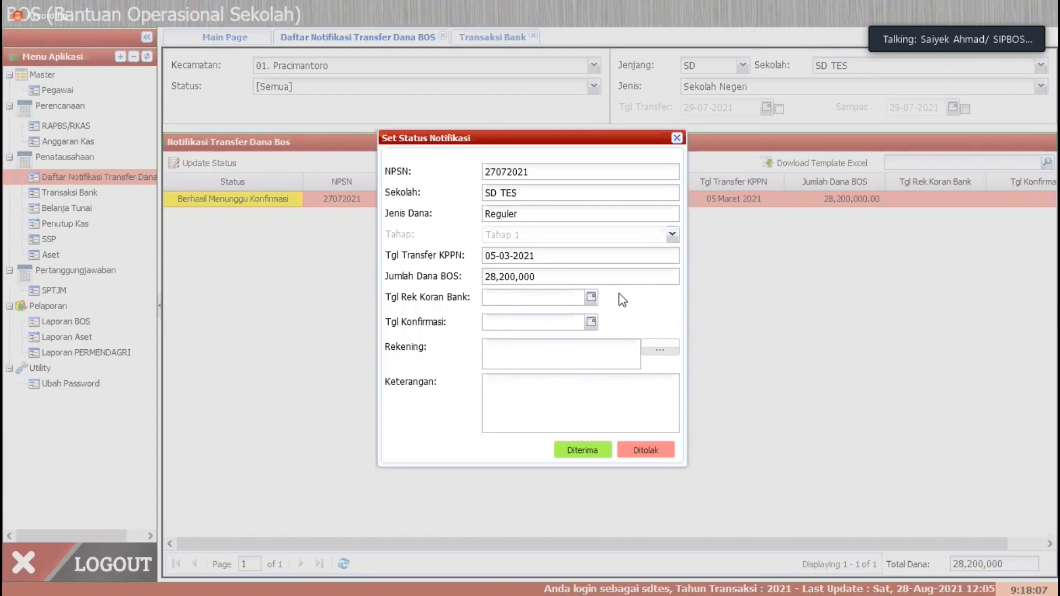
Set Tgl Rek Koran Bank to 09-03-2021
click(590, 300)
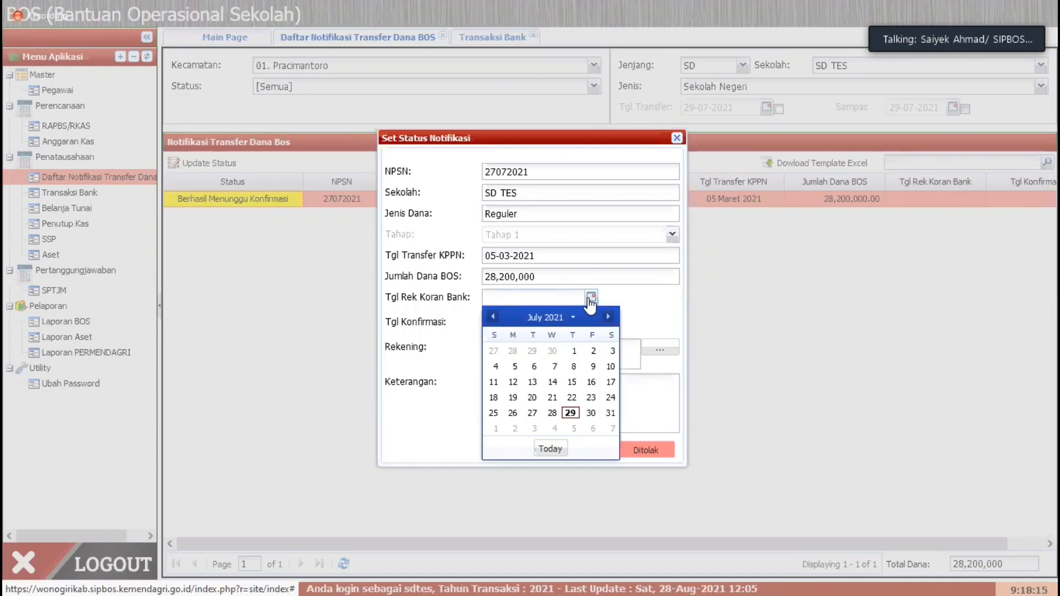
click(493, 317)
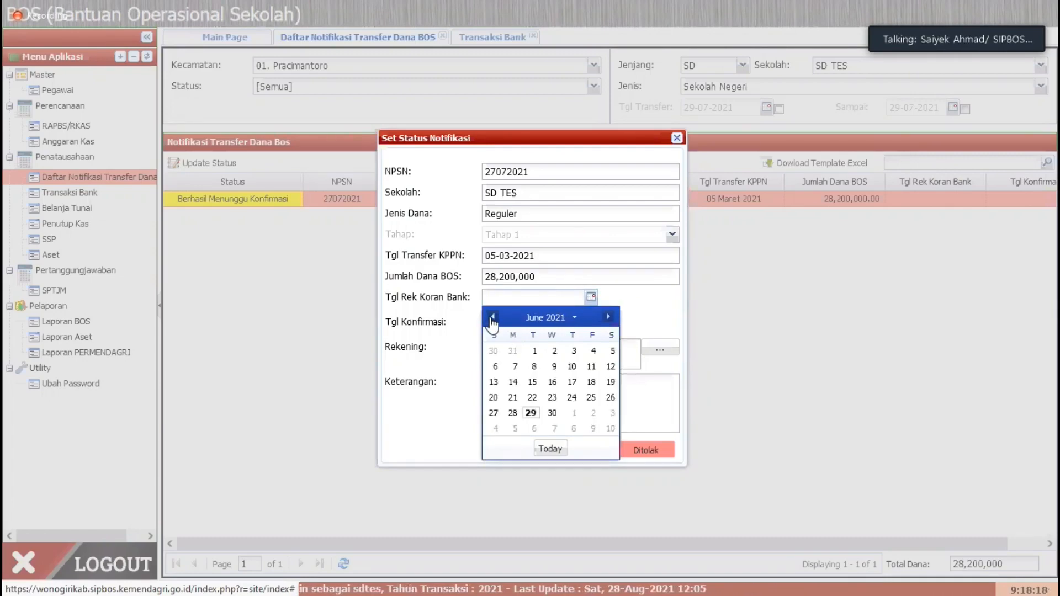
click(493, 318)
click(493, 318)
click(493, 318)
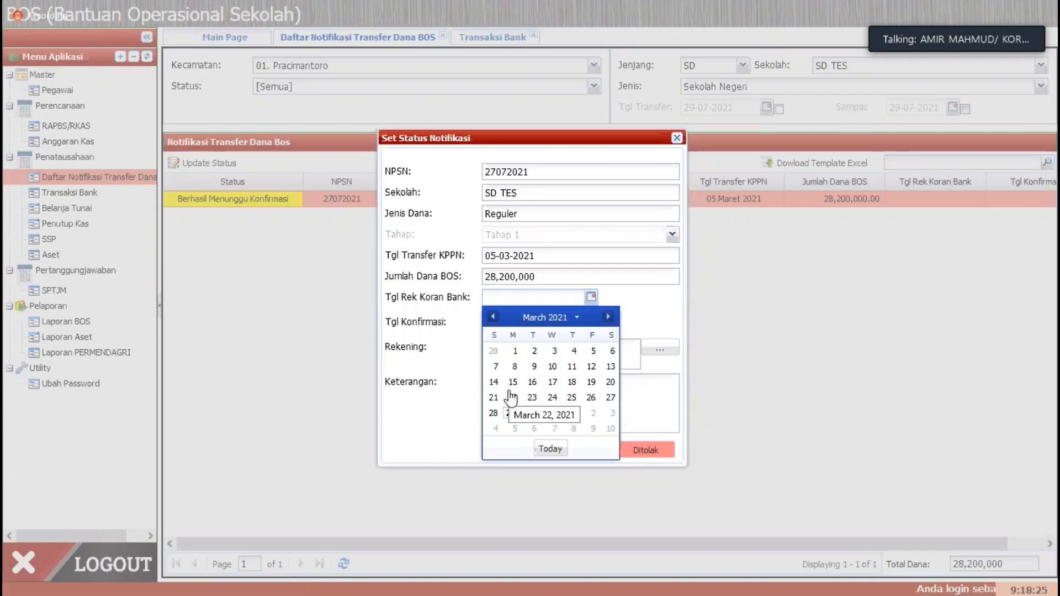
click(534, 367)
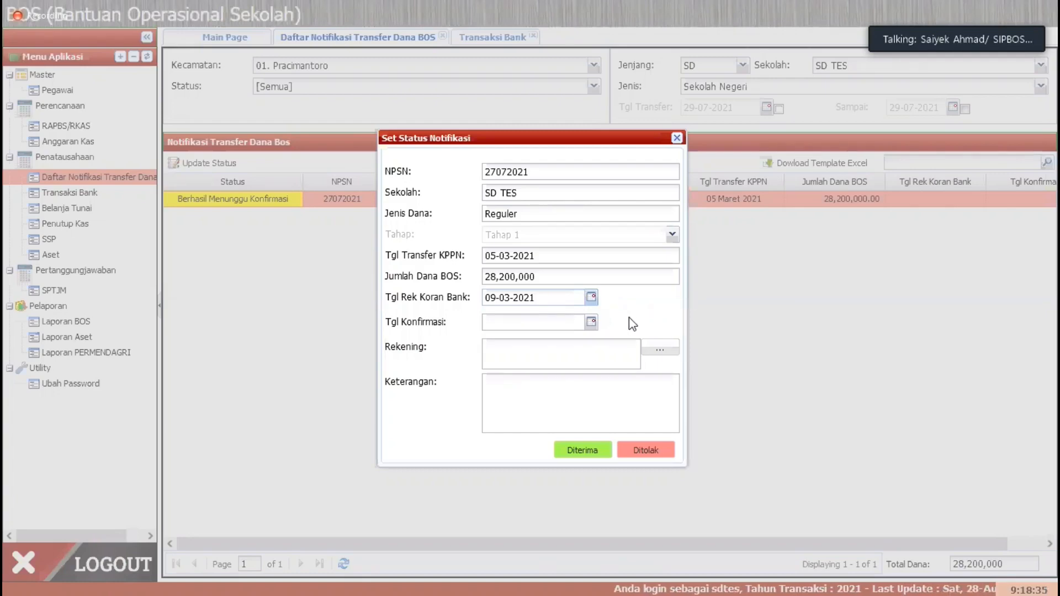
Set Tgl Konfirmasi of the transfer notification to 09-03-2021
click(592, 322)
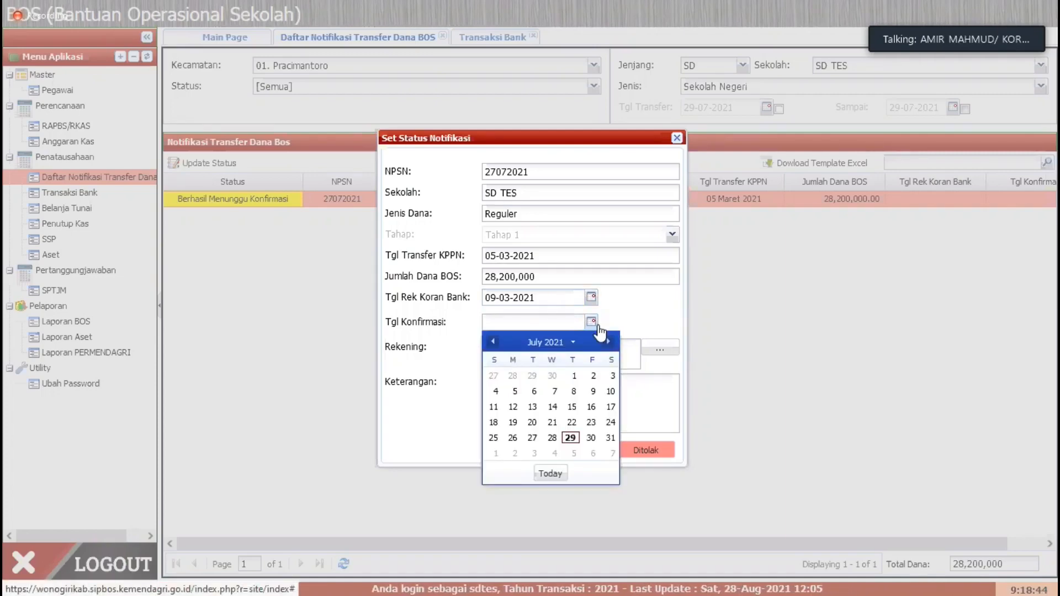
click(631, 313)
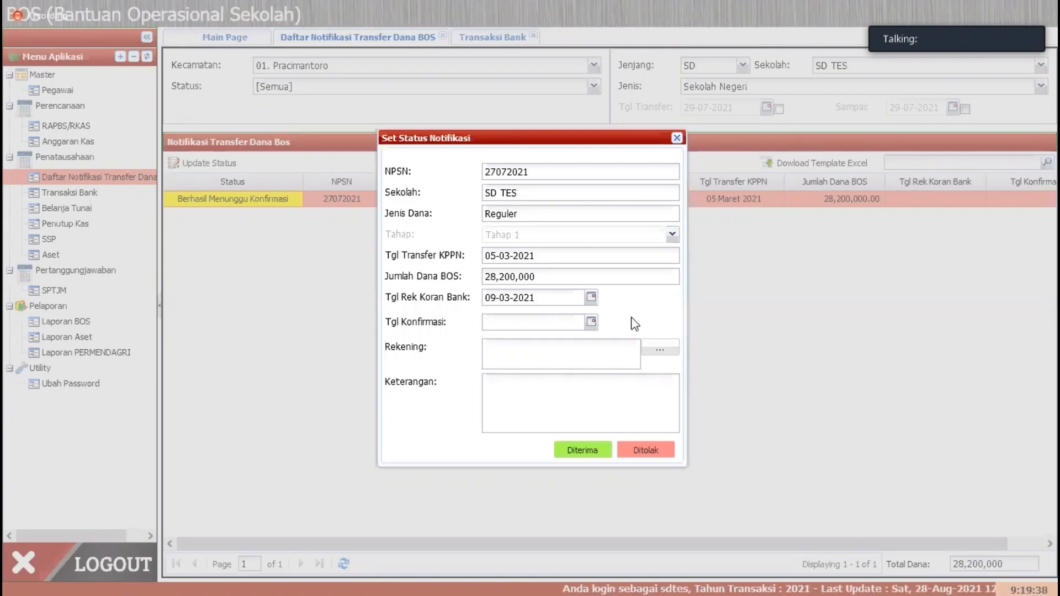
click(591, 323)
click(492, 342)
click(493, 342)
click(493, 342)
click(493, 342)
click(493, 342)
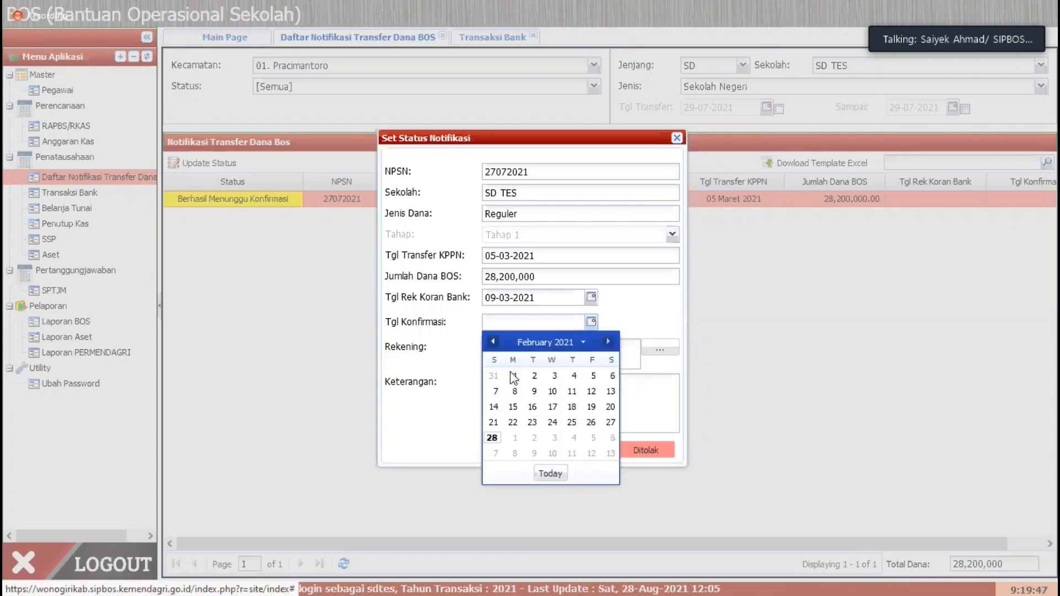
click(532, 392)
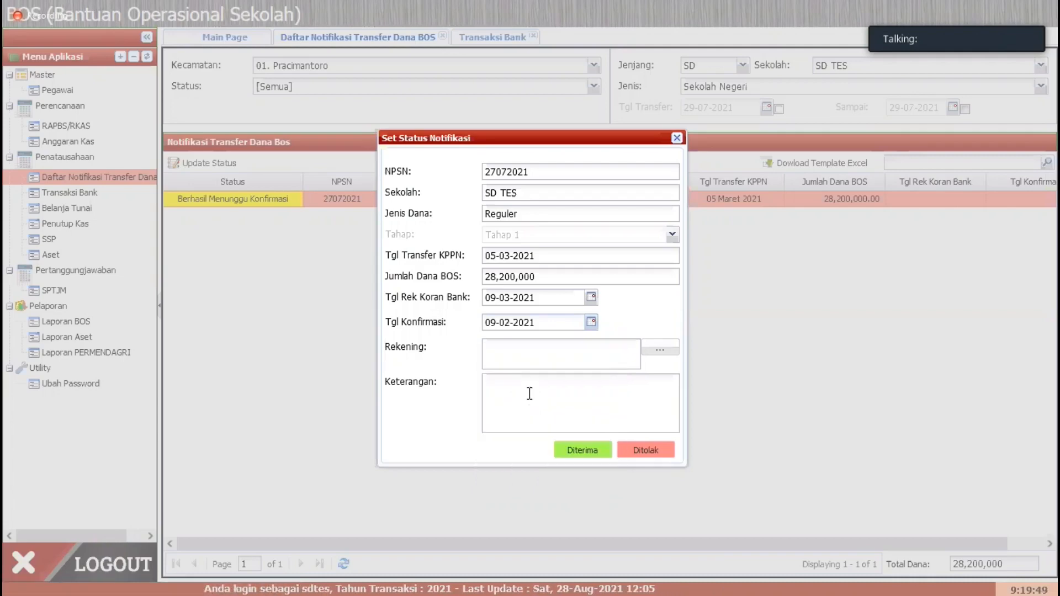
click(591, 323)
click(608, 342)
click(533, 391)
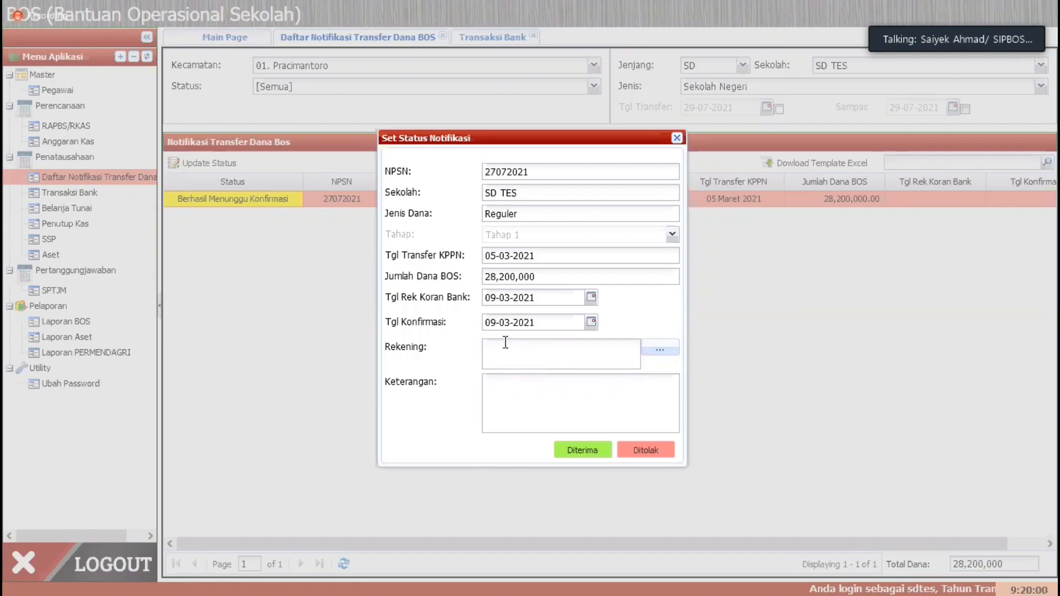
Choose the Rekening 4.3.03.01.01.001. Pendapatan Hibah Dana BOS for the notification
click(661, 350)
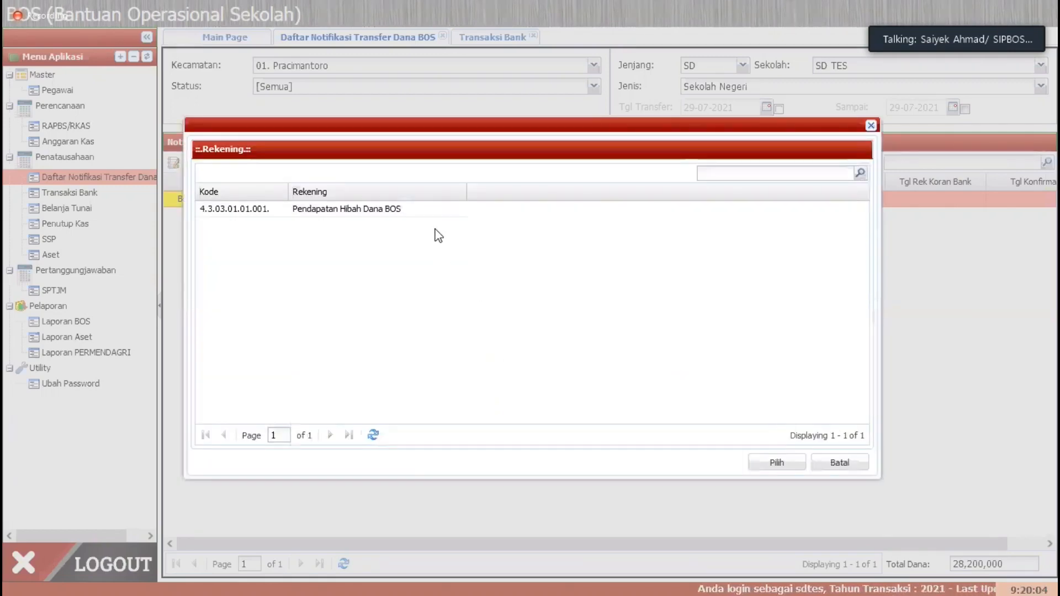
click(433, 215)
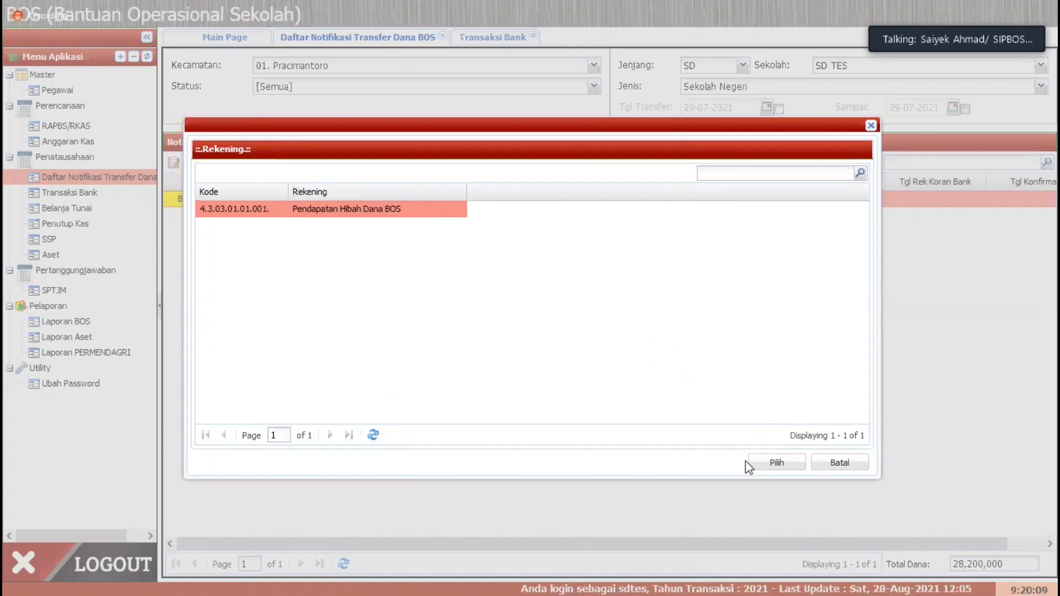
click(774, 462)
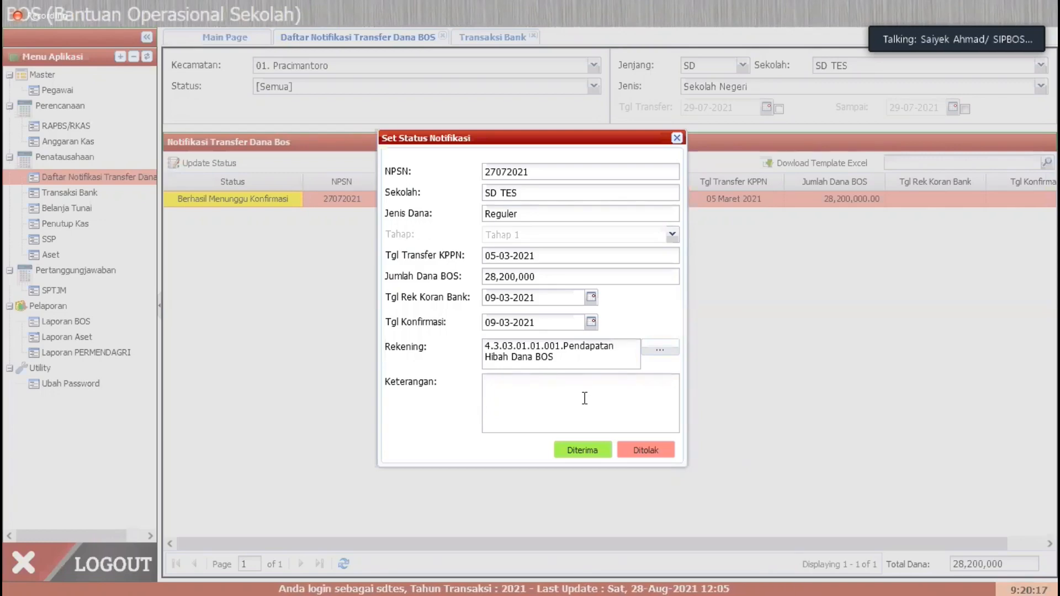
Enter the Keterangan "Penerimaan Dana BOS Reguler Tahap 1 Tahun 2021" and recheck the Tahap and Tgl Rek Koran Bank entries
text(P)
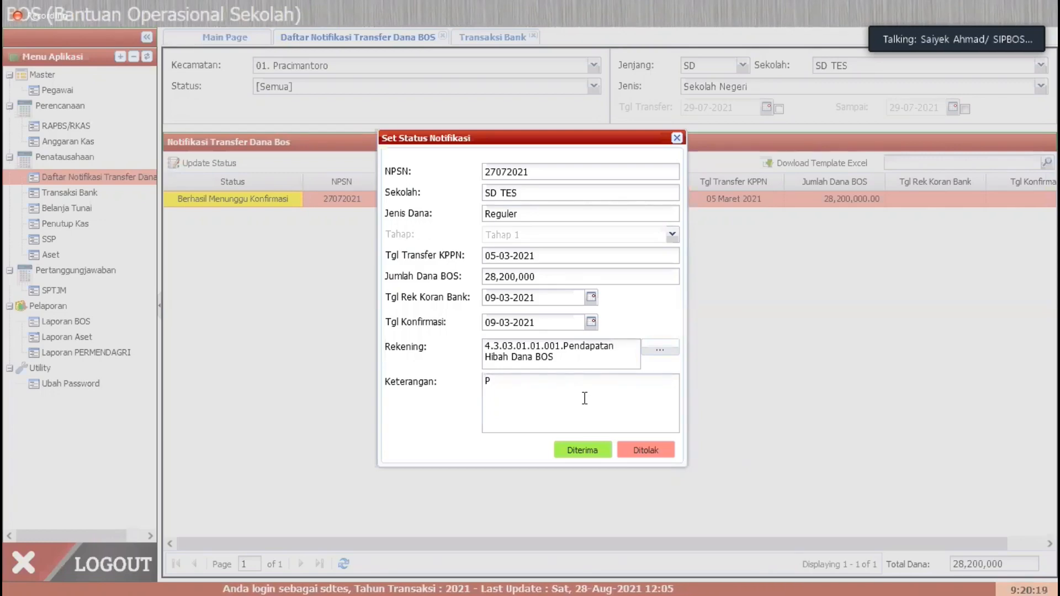
text(enerimaan)
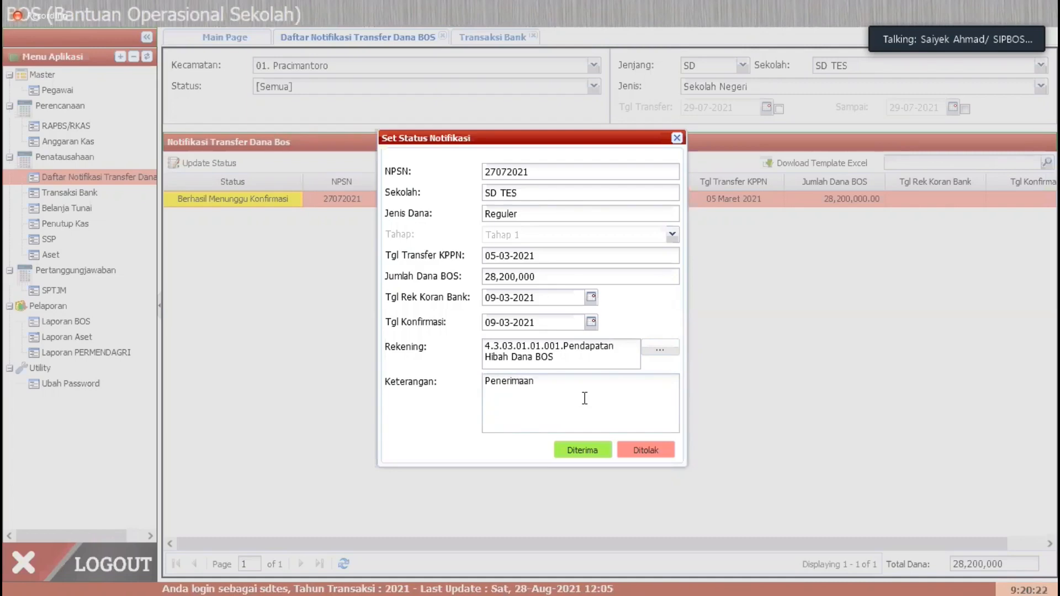
text( Dana BOS Regu)
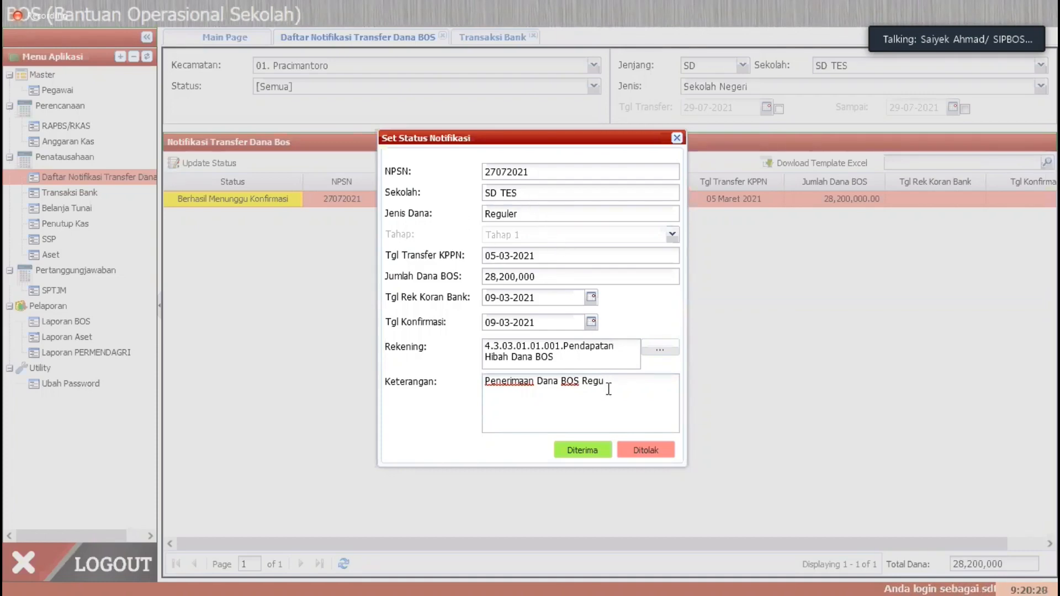
text(ler )
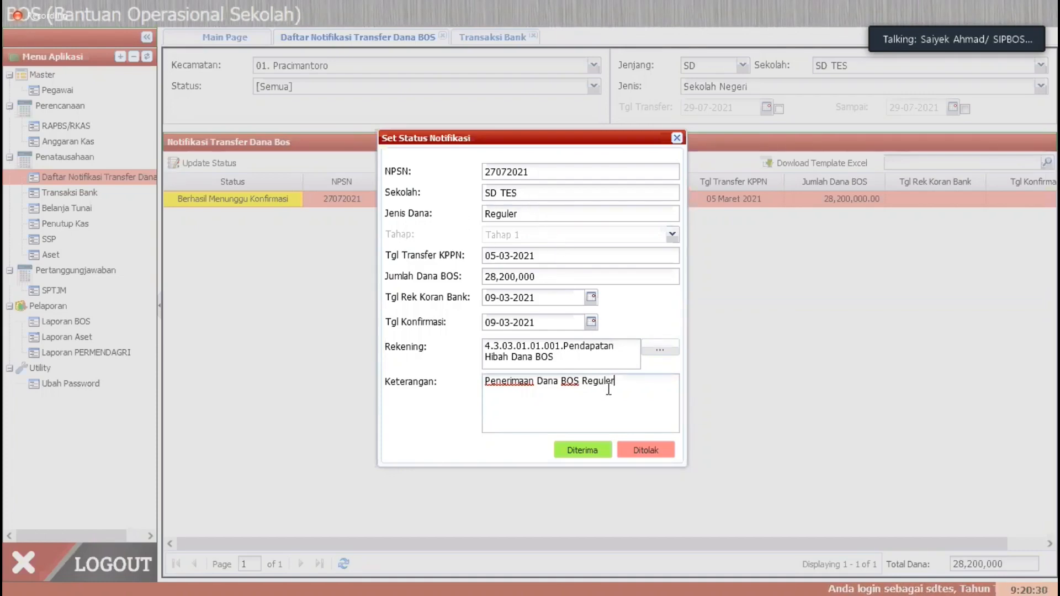
text(Tahap)
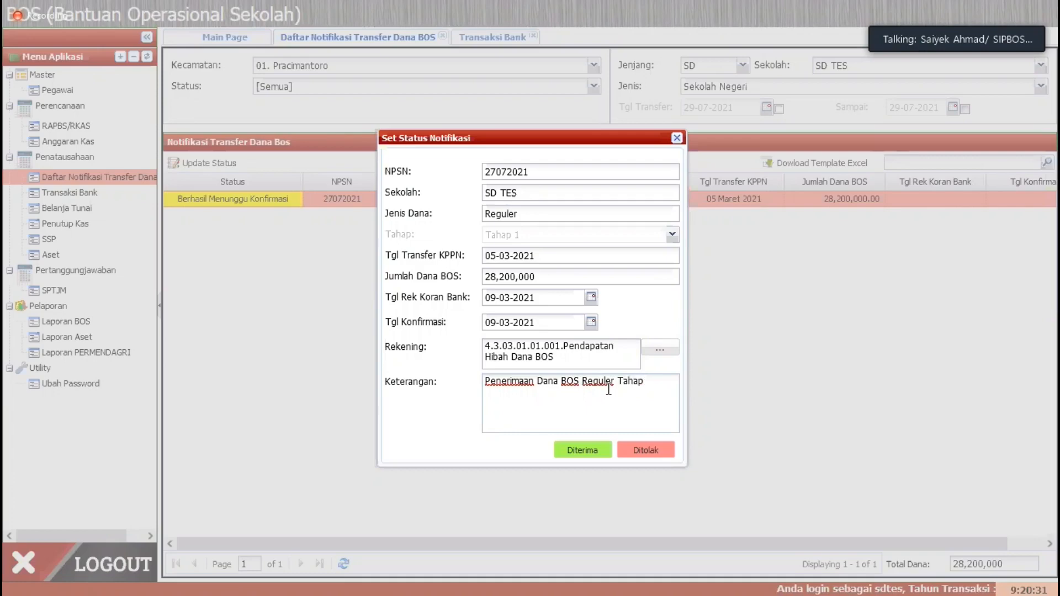
text( 1 Tahun 20)
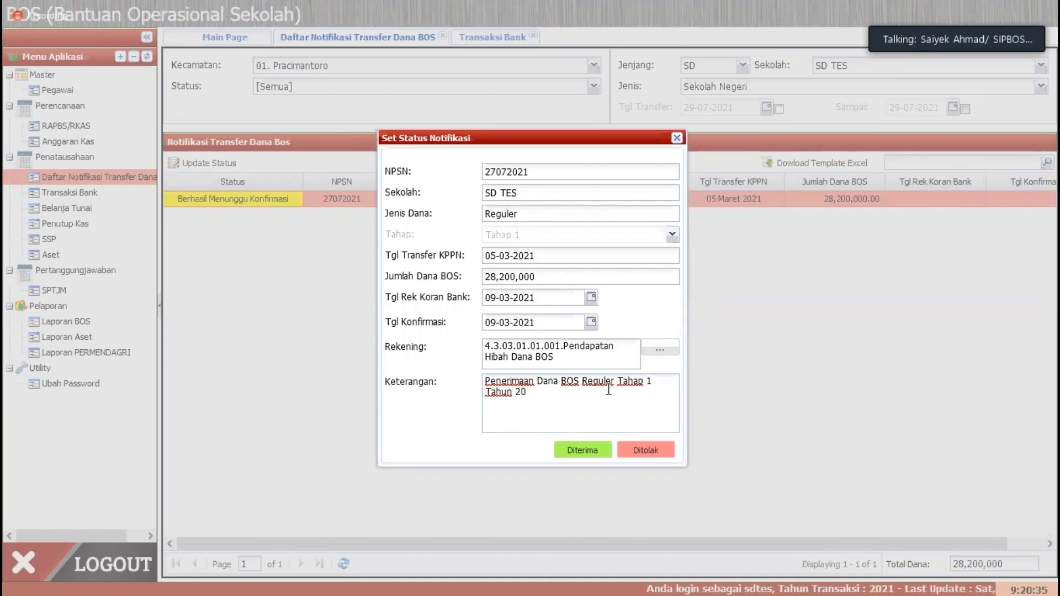
text(21)
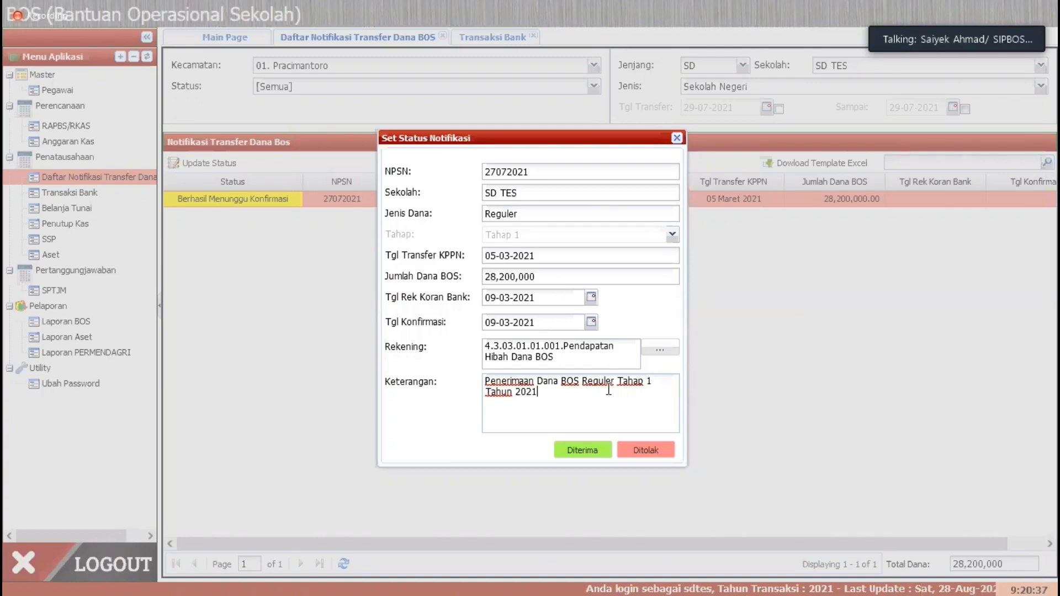
drag(532, 241, 485, 241)
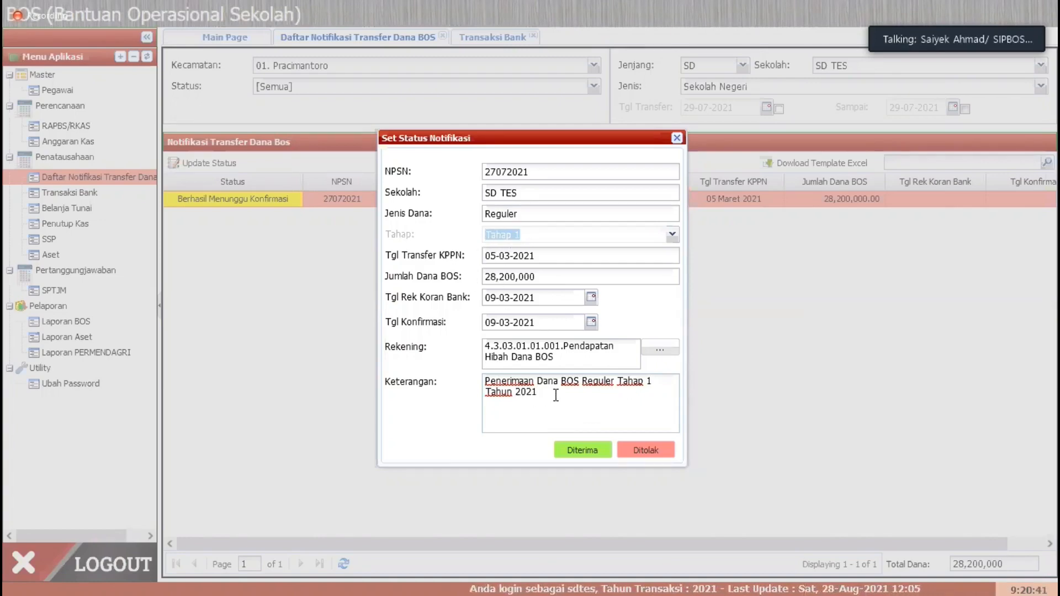
drag(539, 392, 444, 394)
double_click(518, 298)
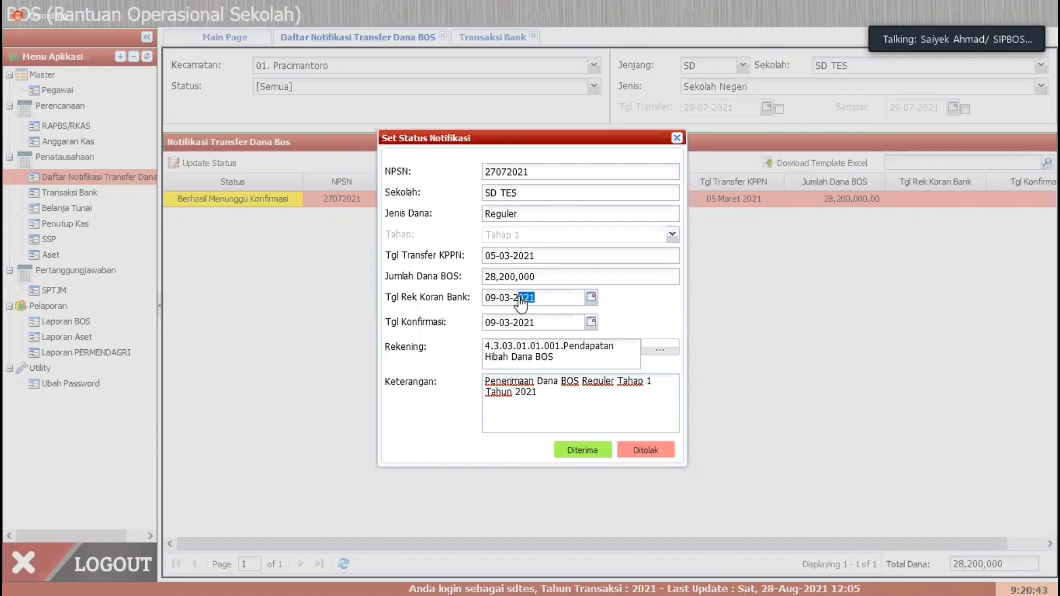
click(592, 297)
click(642, 304)
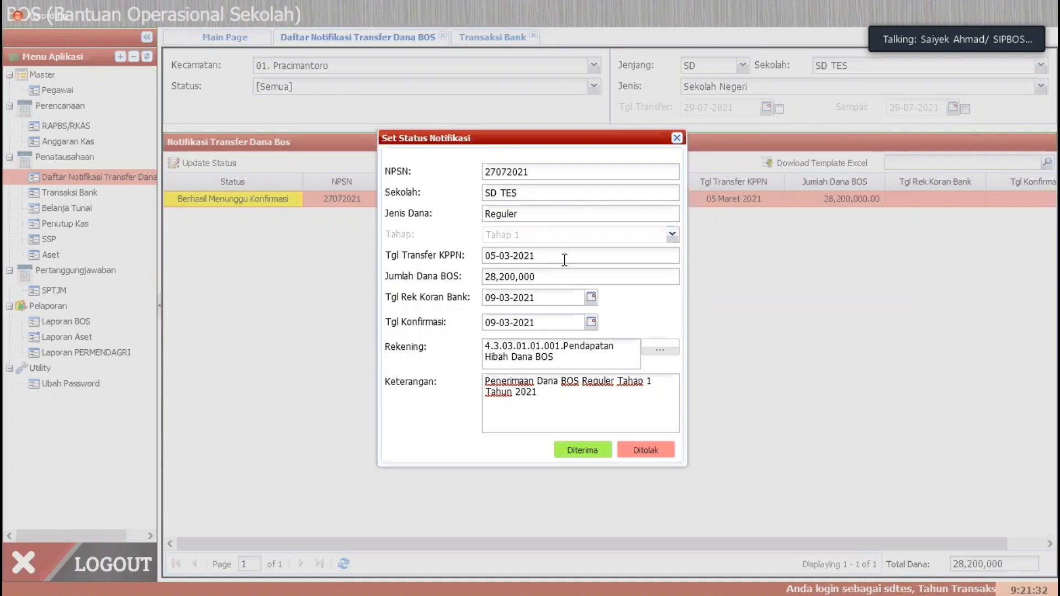
Recheck the Tgl Rek Koran Bank date and mark the Tahap 1 BOS Reguler transfer notification as Diterima
click(591, 298)
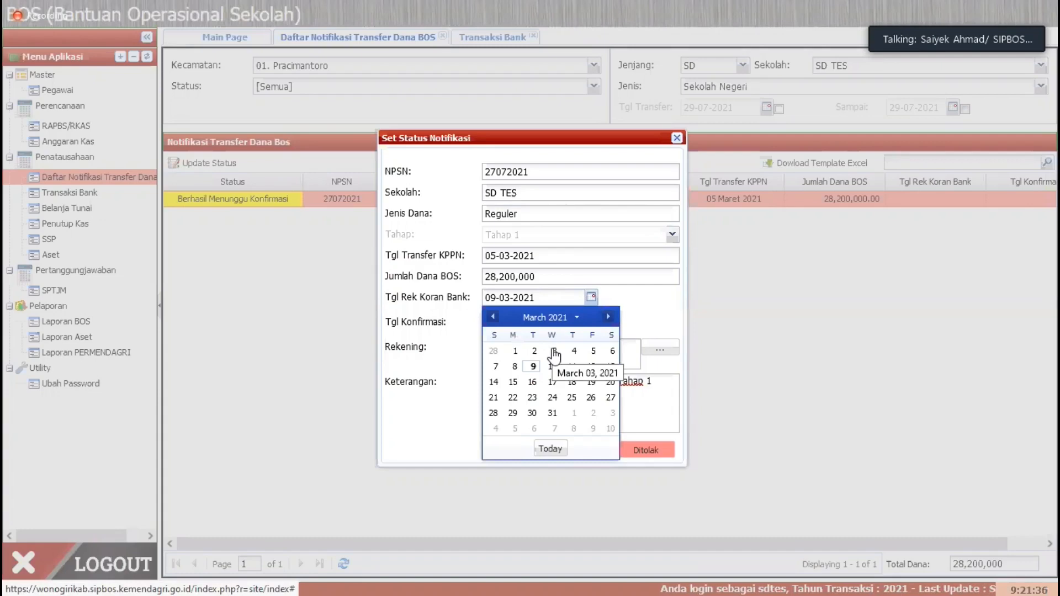
click(657, 293)
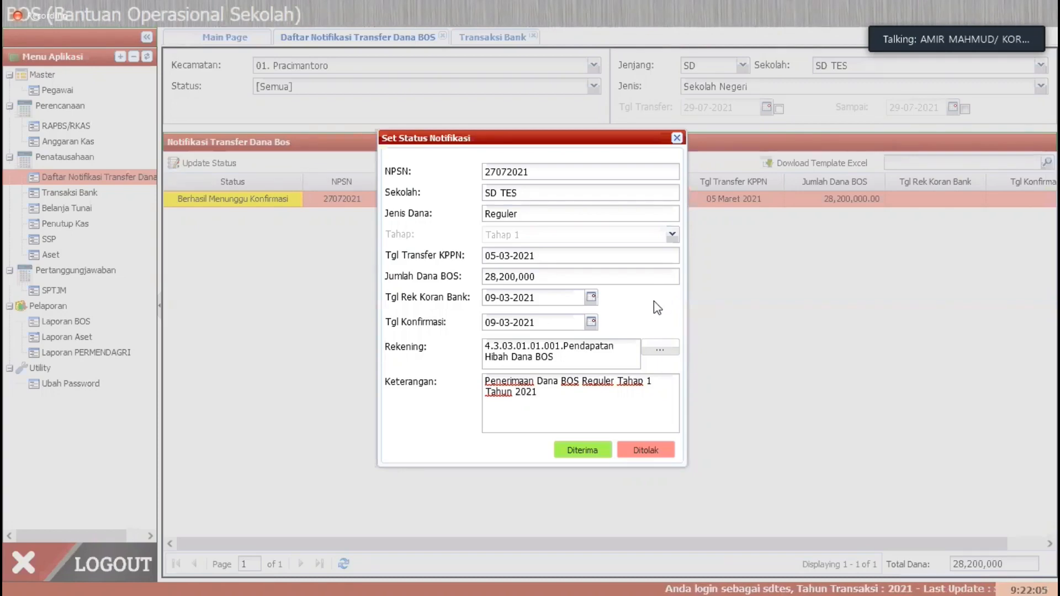
click(574, 451)
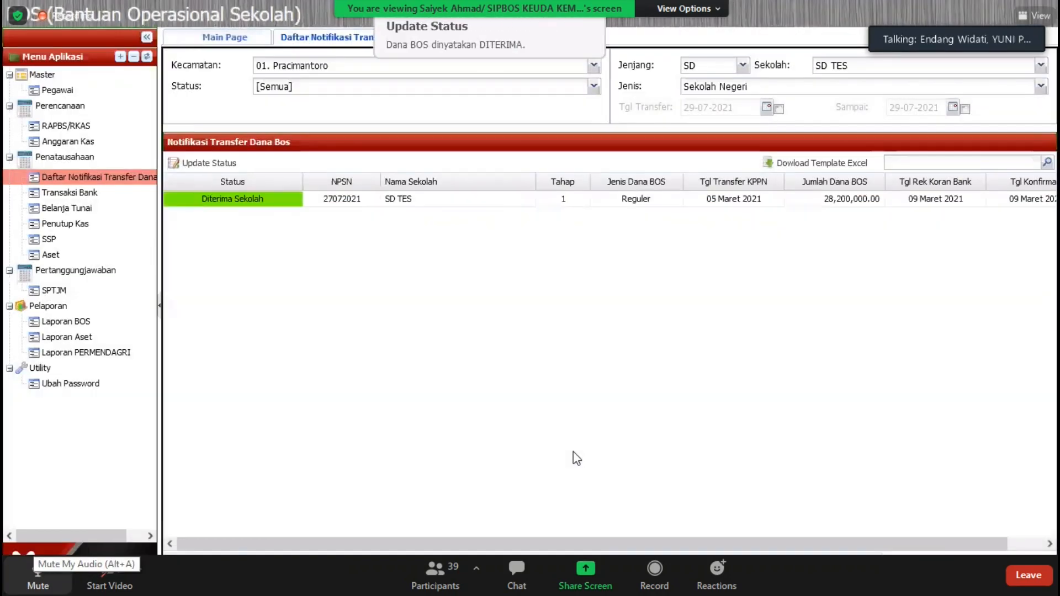
click(38, 576)
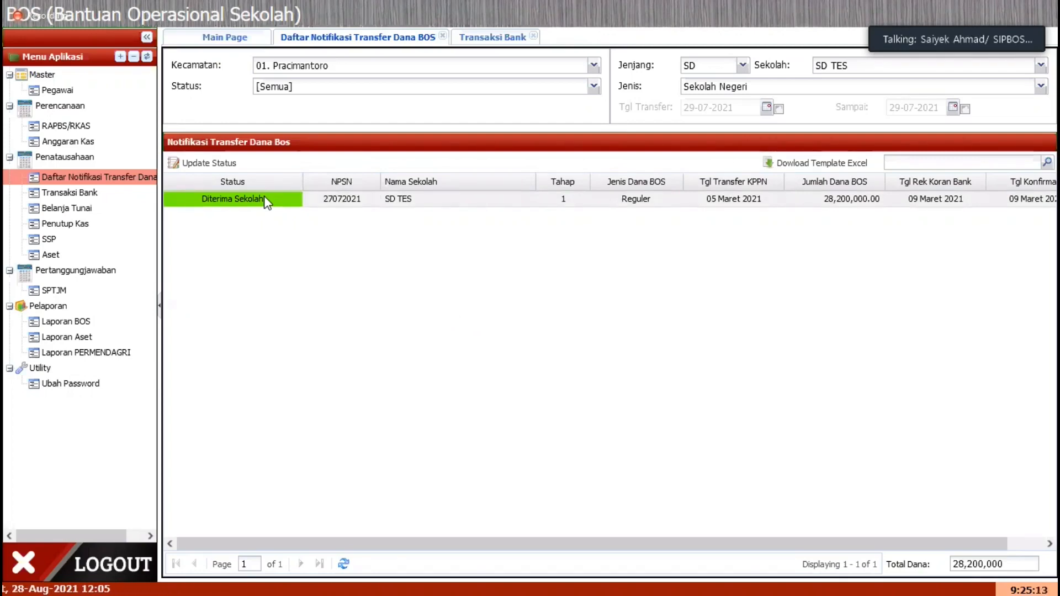
Reopen the status details of the accepted SD TES transfer and look through earlier months for Tgl Rek Koran Bank
click(293, 198)
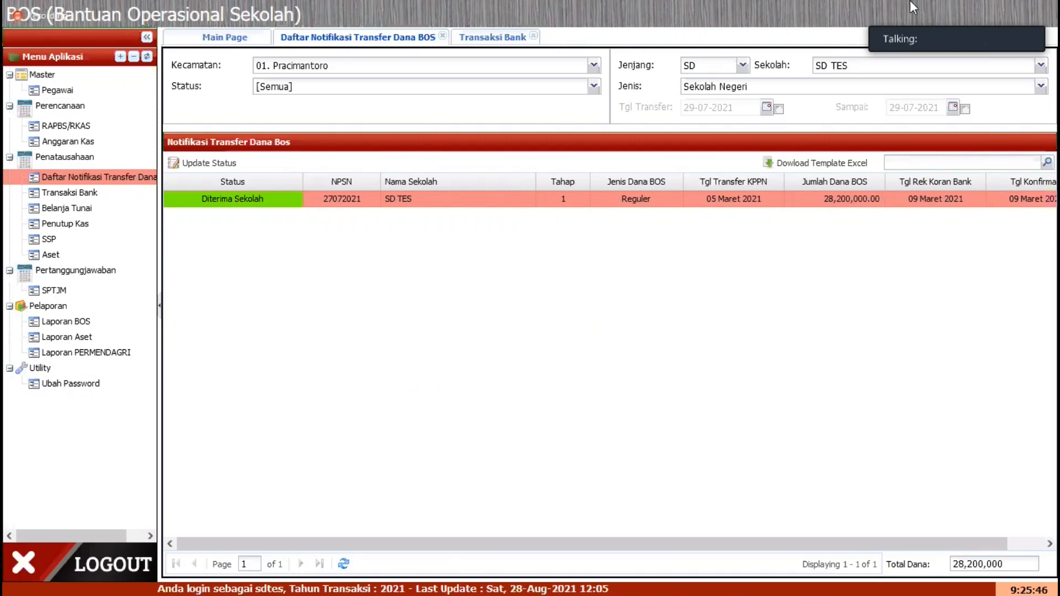
key(F11)
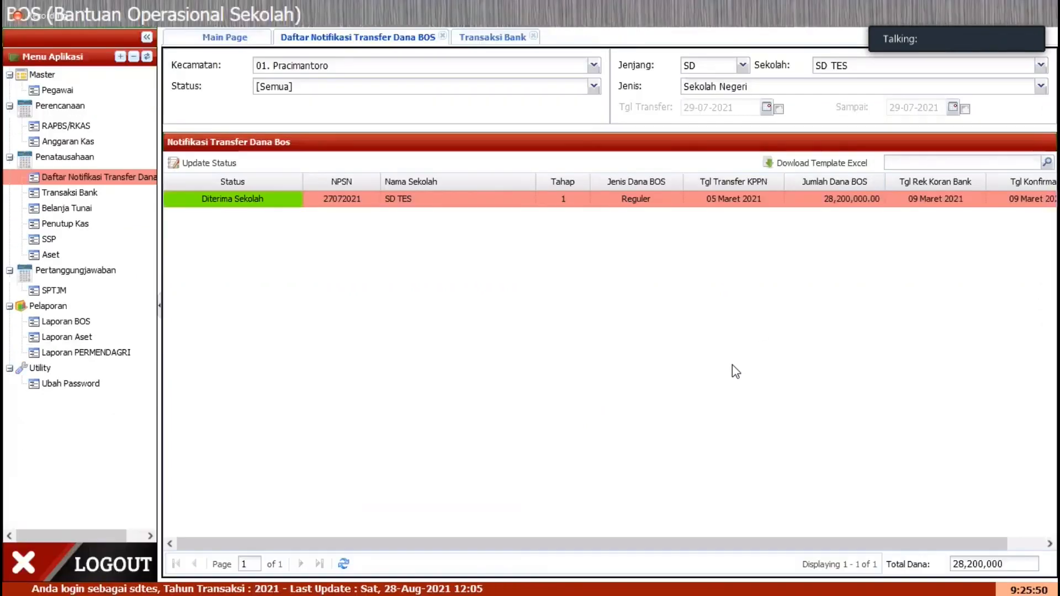
mouse_move(923, 14)
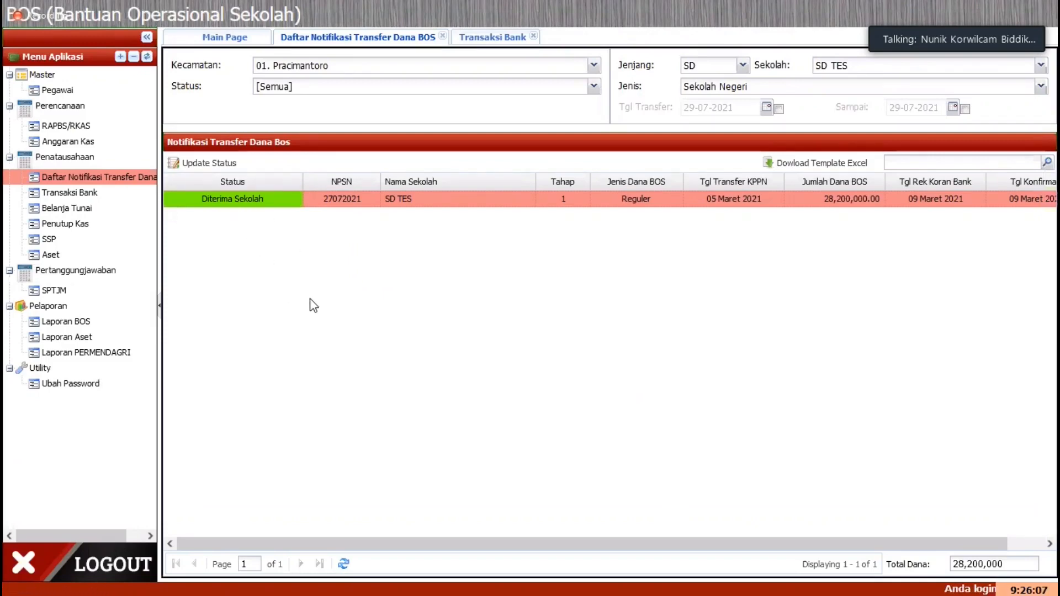
click(220, 165)
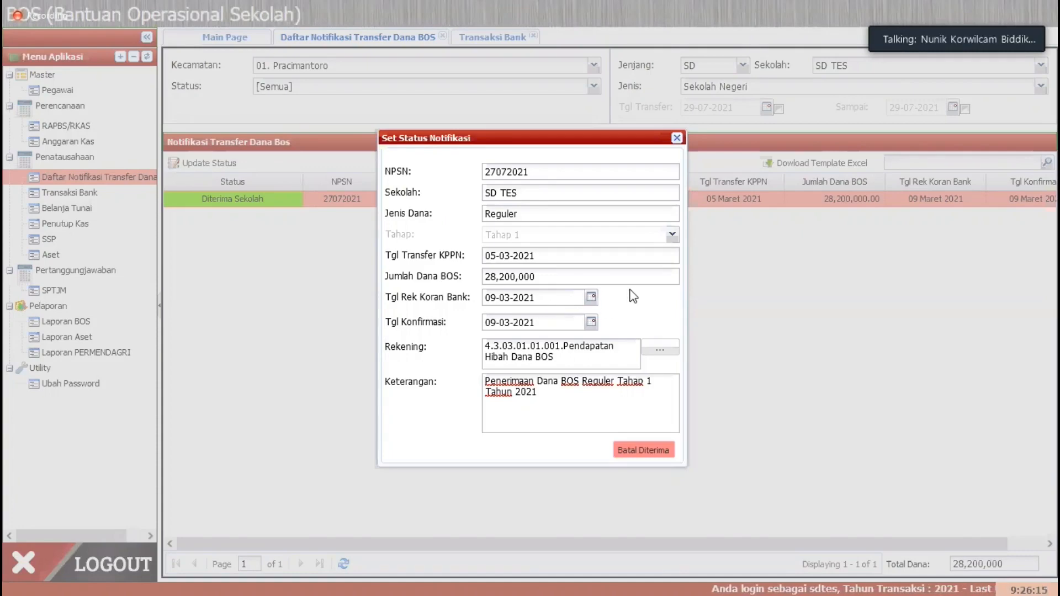
click(591, 298)
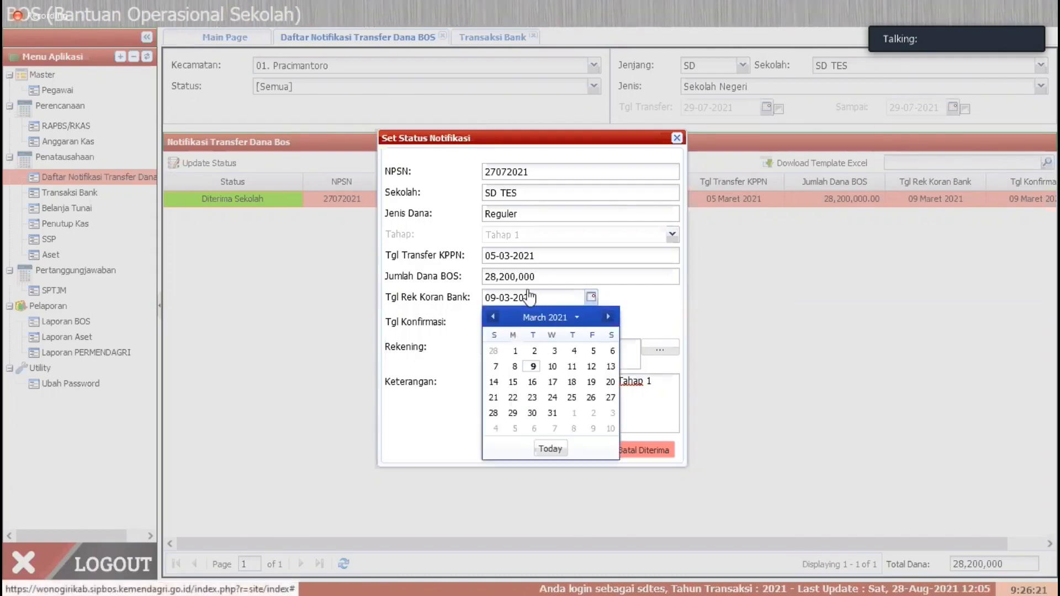
click(493, 316)
click(493, 317)
click(623, 318)
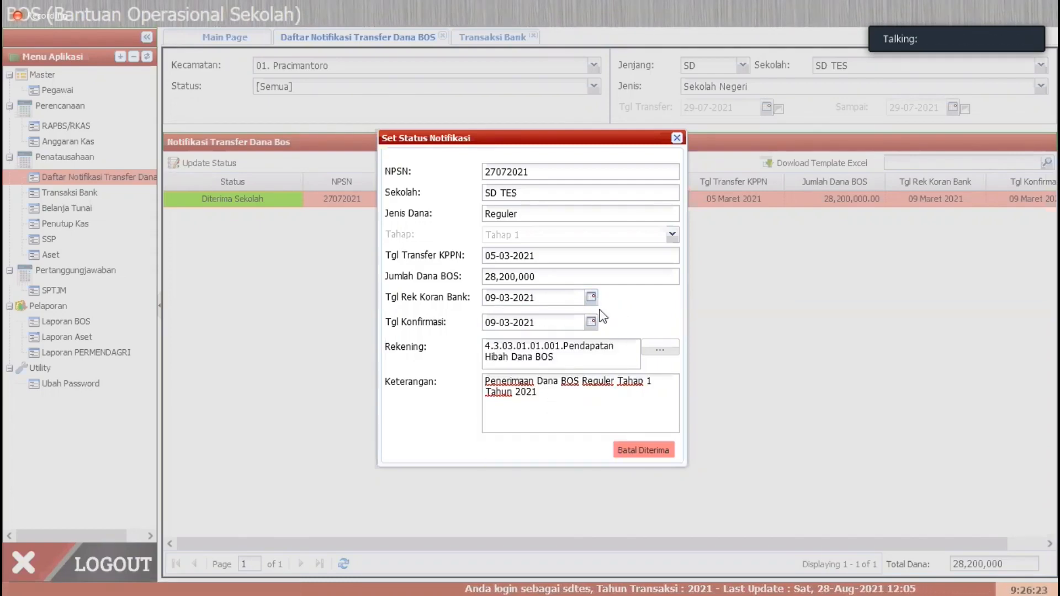
Look through the months after March 2021 in the Tgl Rek Koran Bank calendar, up to February 2022
click(592, 297)
click(608, 316)
click(608, 317)
click(608, 317)
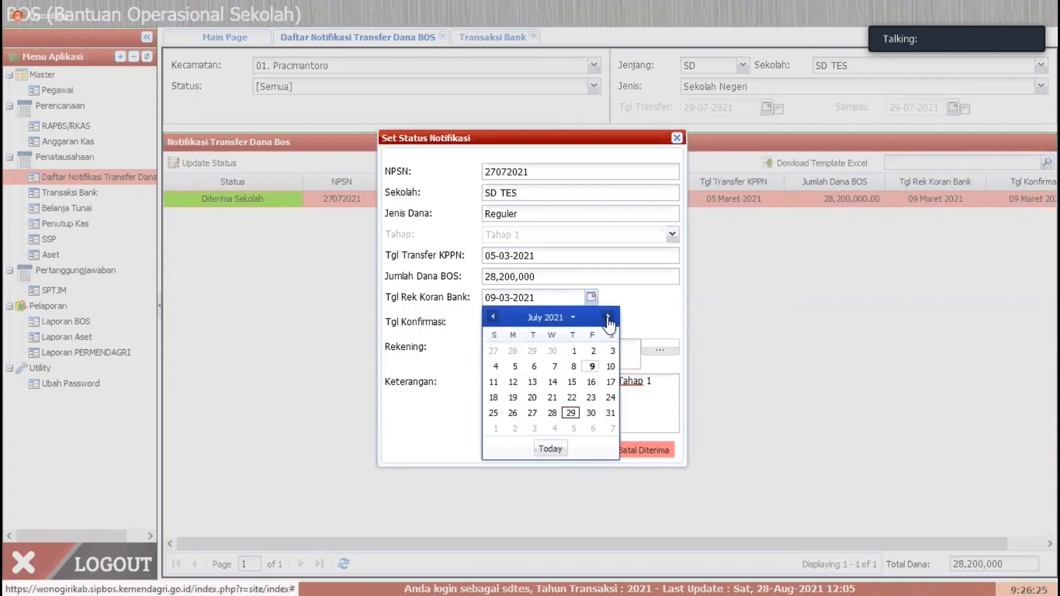
click(608, 317)
click(608, 317)
click(608, 317)
click(608, 317)
click(608, 317)
click(608, 317)
click(608, 317)
click(608, 317)
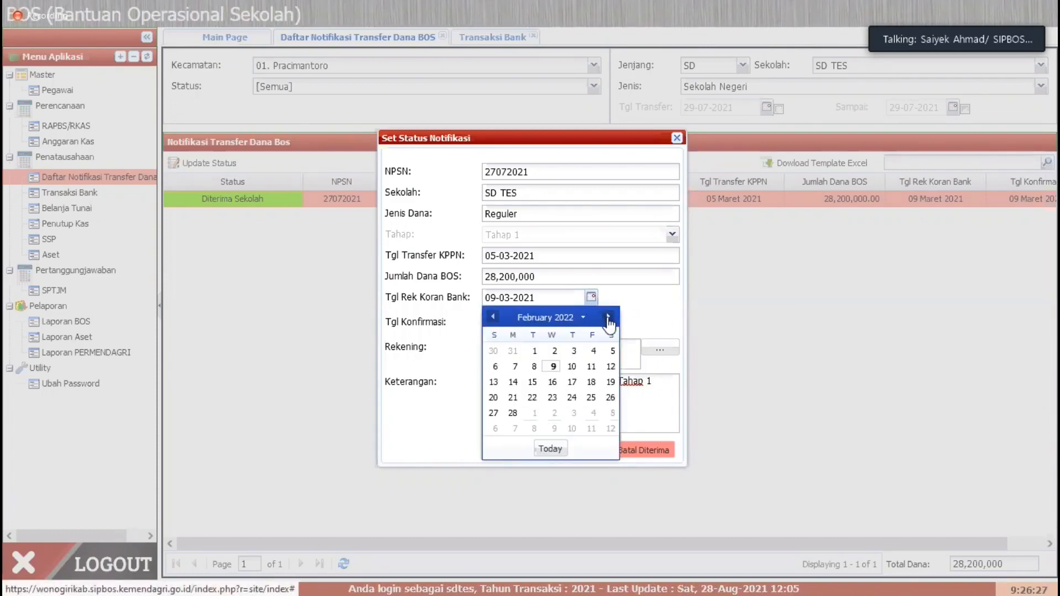
click(622, 313)
View June 2021 and the month and year choices for Tgl Rek Koran Bank, and close the notification details without changes
click(599, 302)
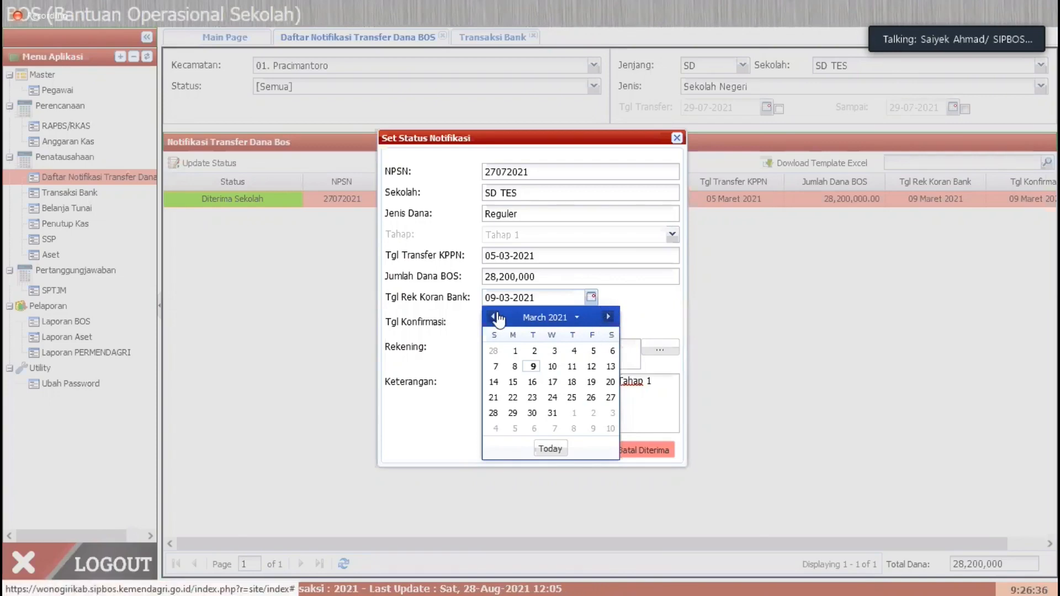
click(607, 317)
click(607, 317)
click(608, 317)
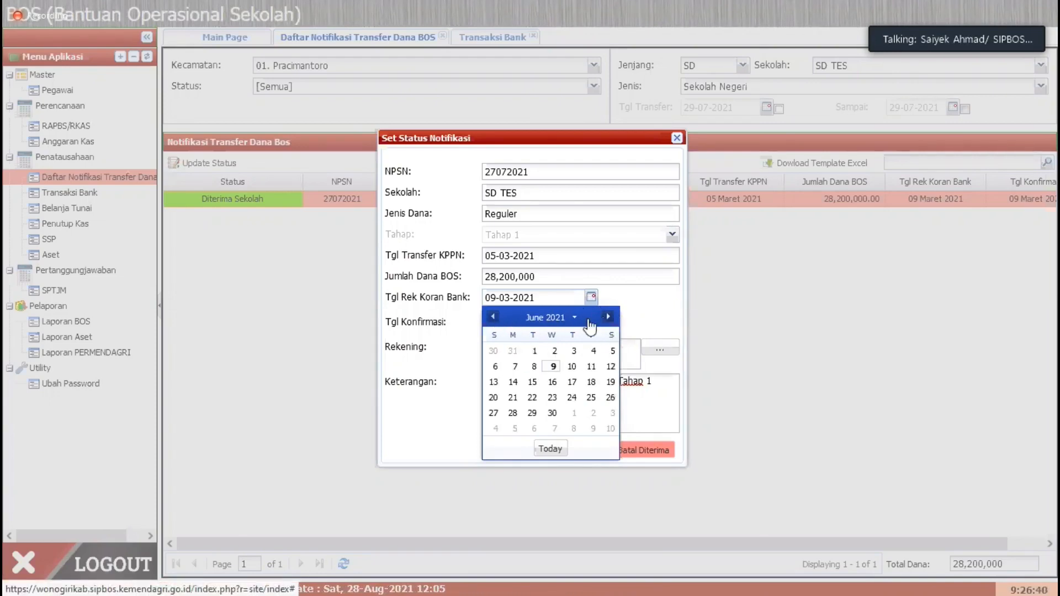
click(540, 317)
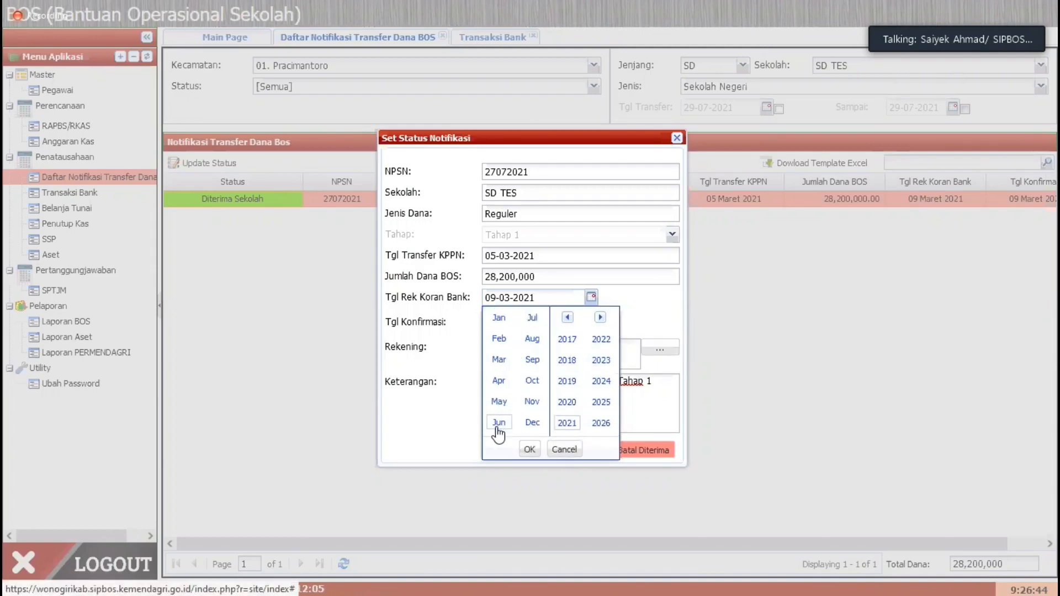
click(645, 304)
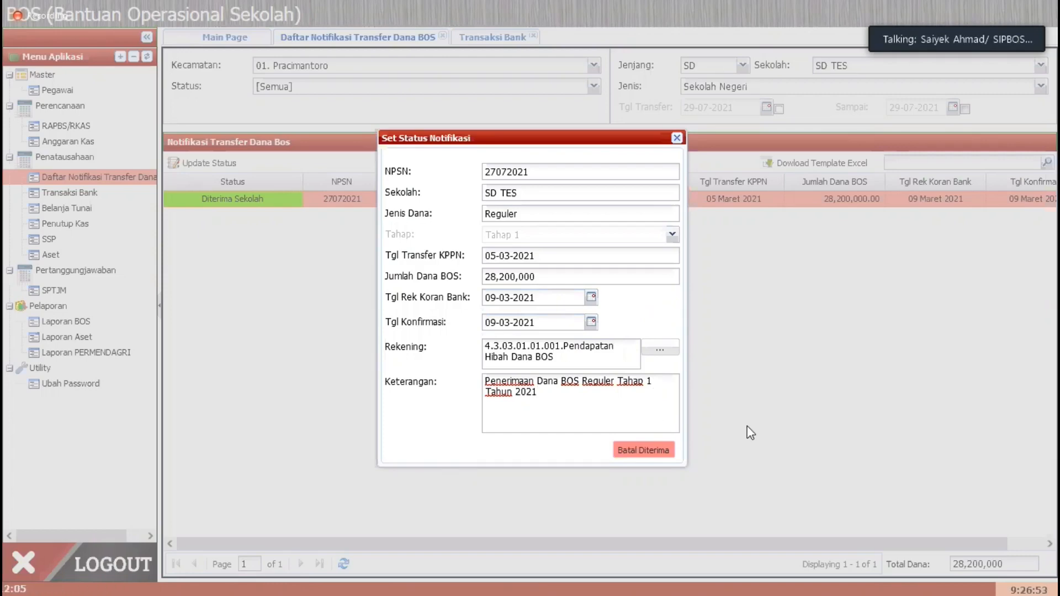
key(Escape)
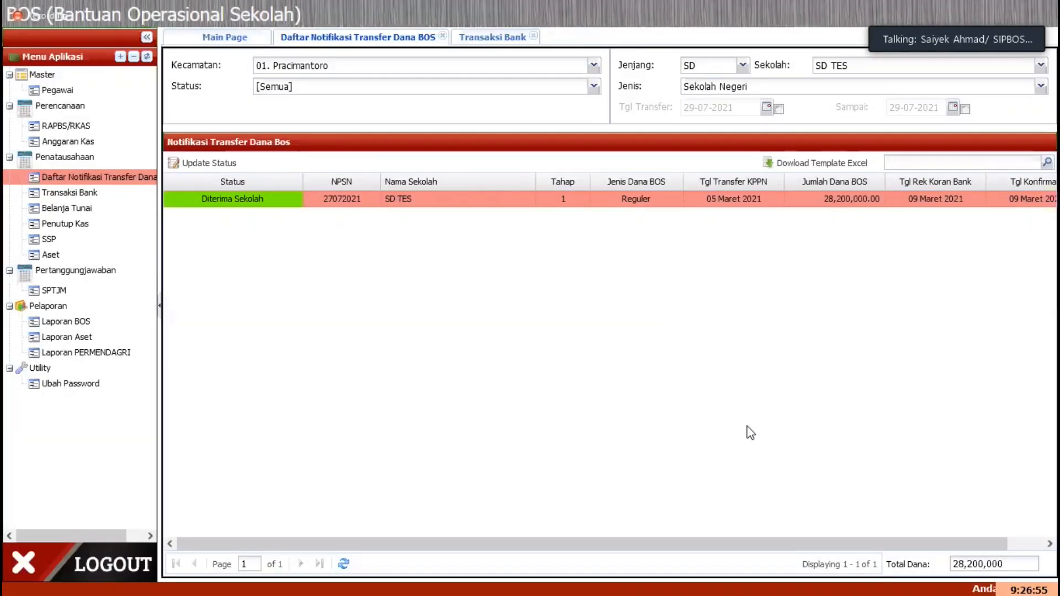